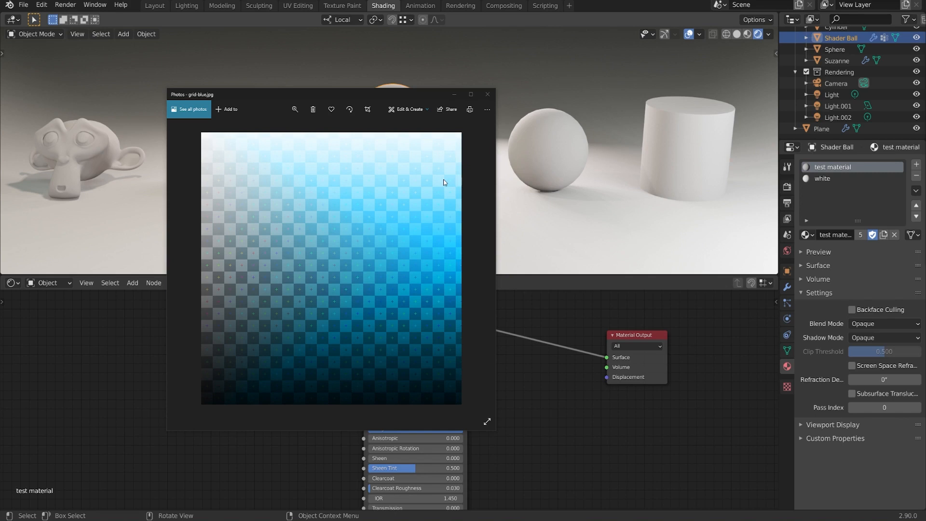
Step: Close the grid-blue.jpg photo preview and add an Image Texture node beside the Principled BSDF in the test material
click(491, 96)
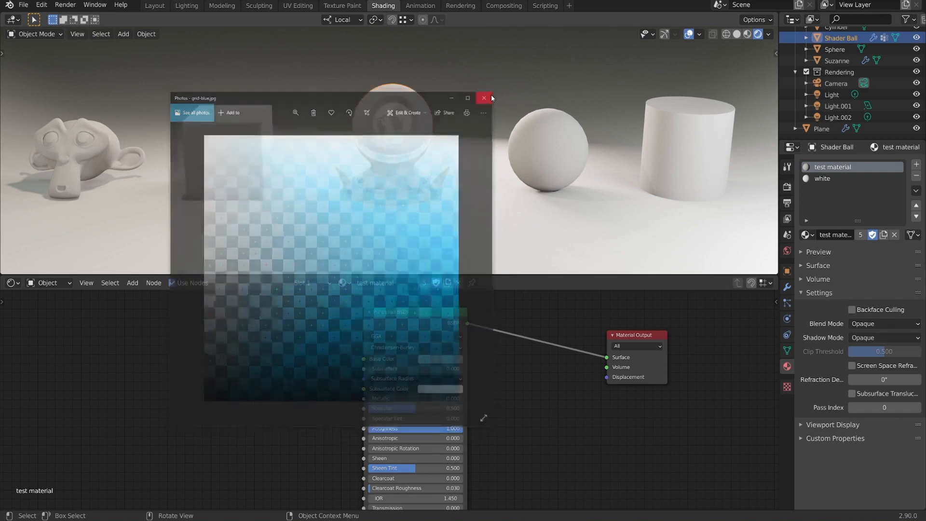
middle_drag(259, 363, 307, 356)
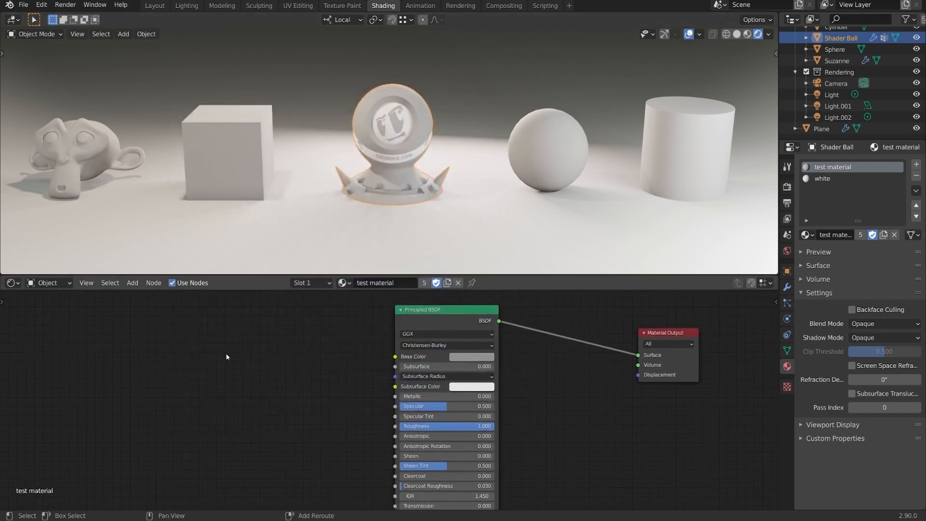
key(shift+a)
mouse_move(215, 311)
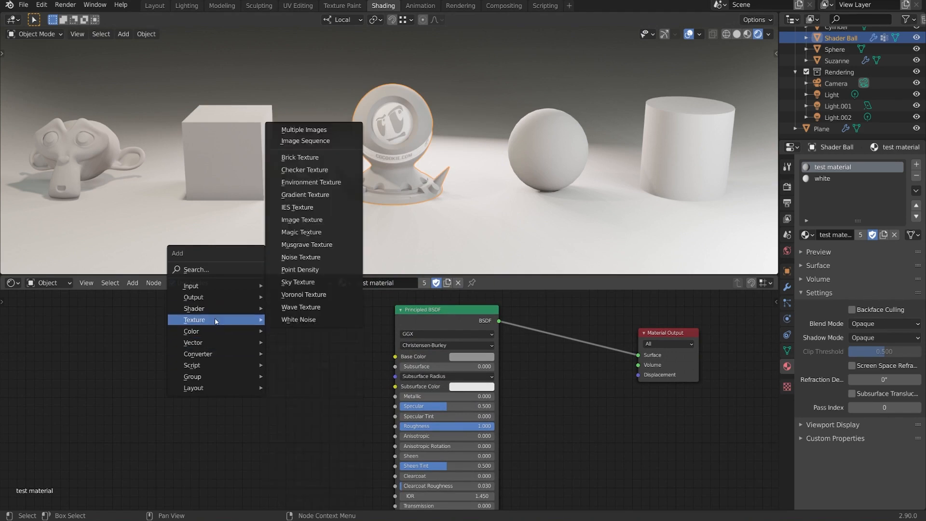
click(332, 222)
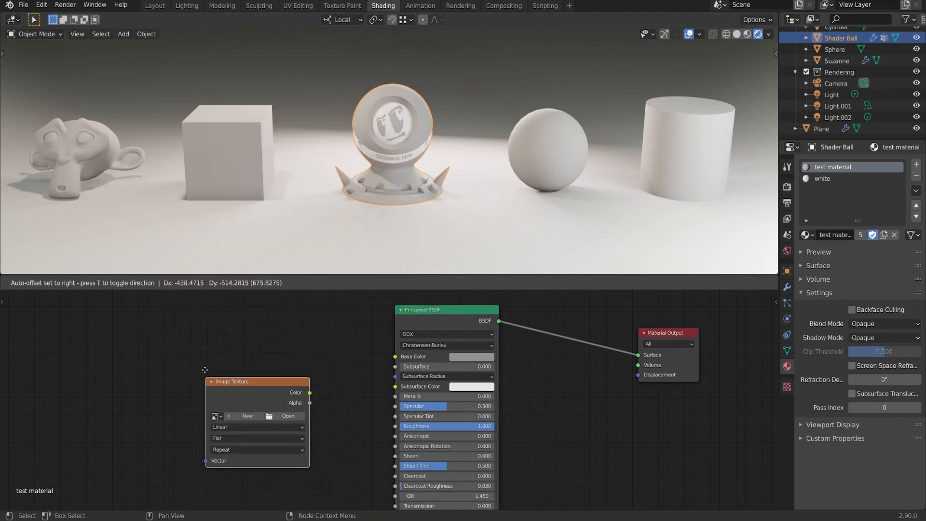
click(247, 318)
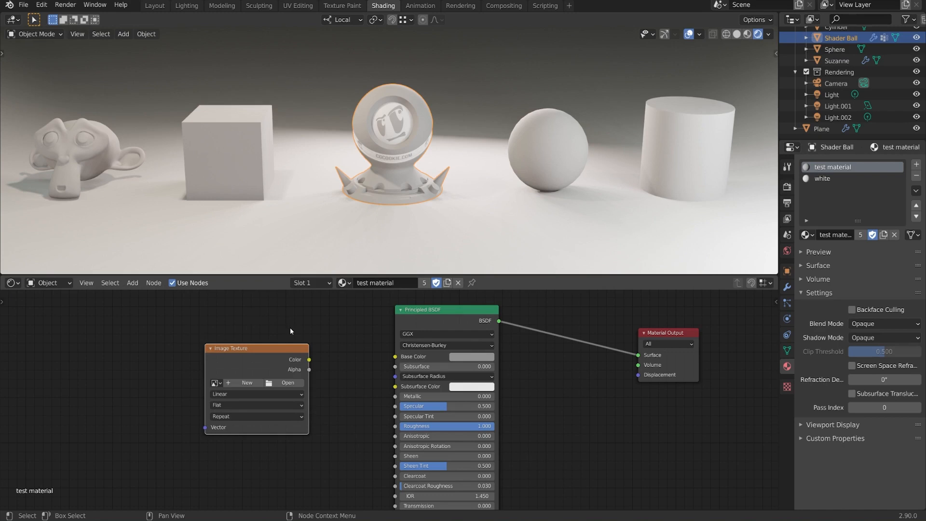
Step: Load grid-blue.jpg into the Image Texture node and connect its Color output to the Principled BSDF's Base Color
click(288, 383)
click(357, 195)
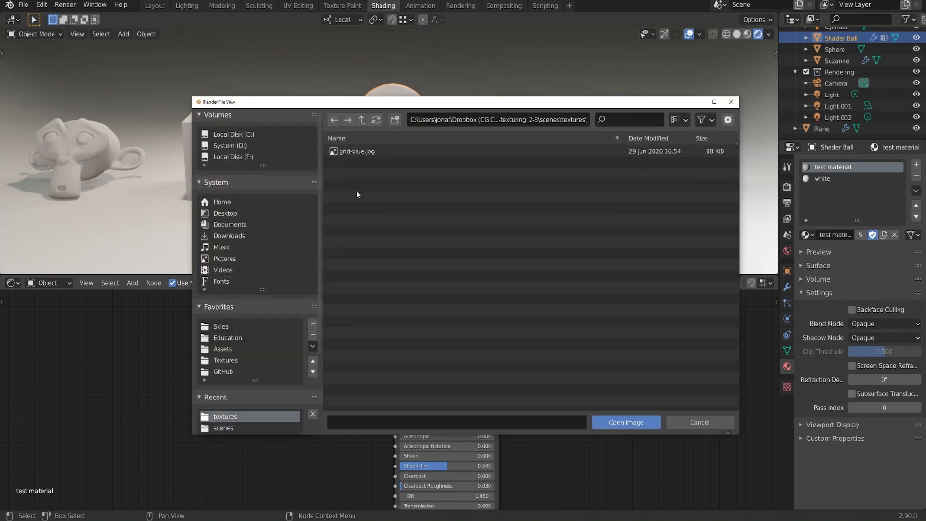
click(363, 154)
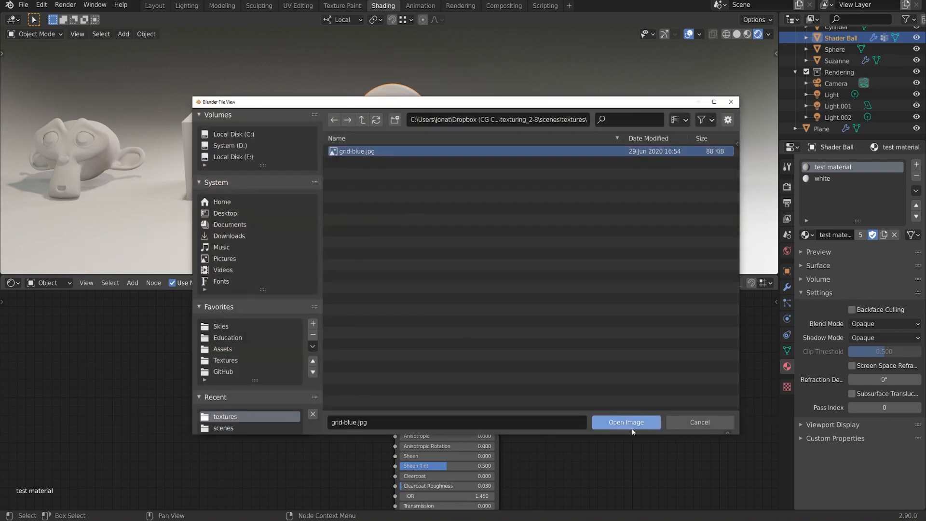
click(635, 421)
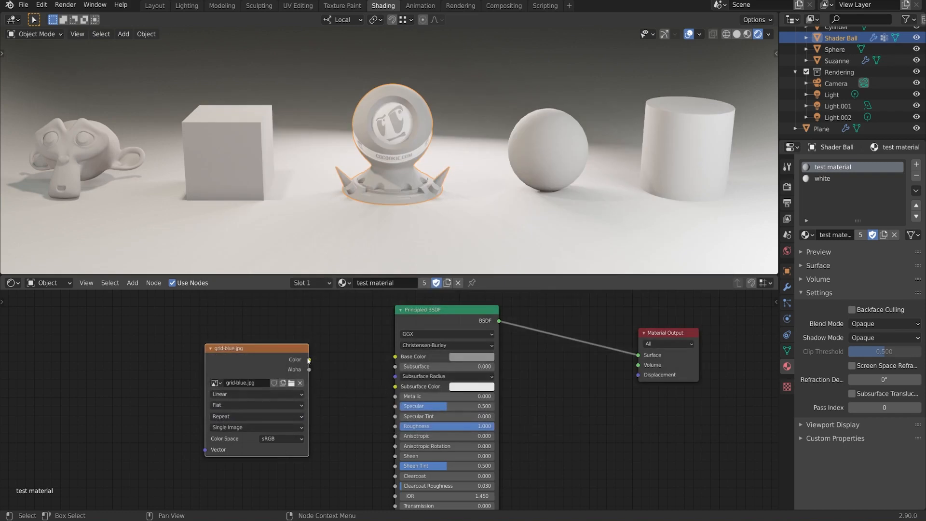
drag(308, 359, 395, 356)
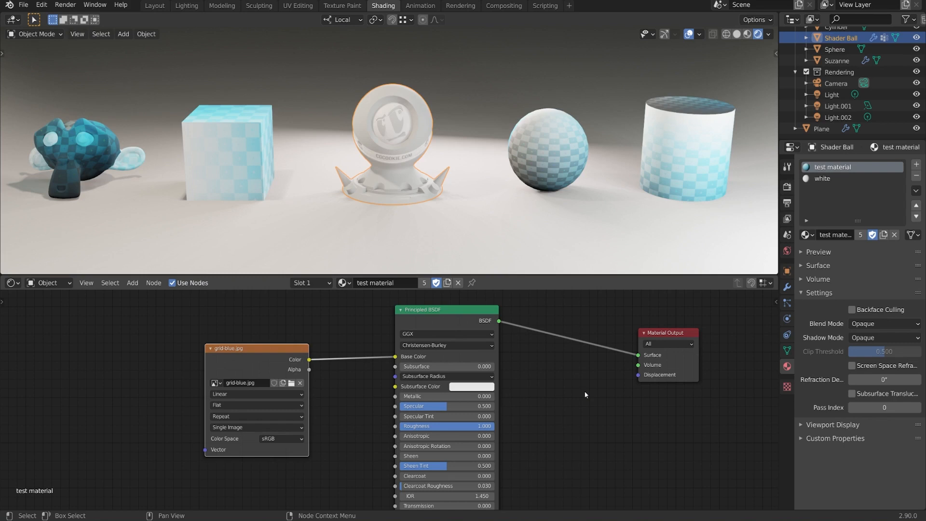
Step: Add a Texture Coordinate node and connect its UV output to the Vector input of the grid-blue.jpg node
scroll(480, 203, up, 5)
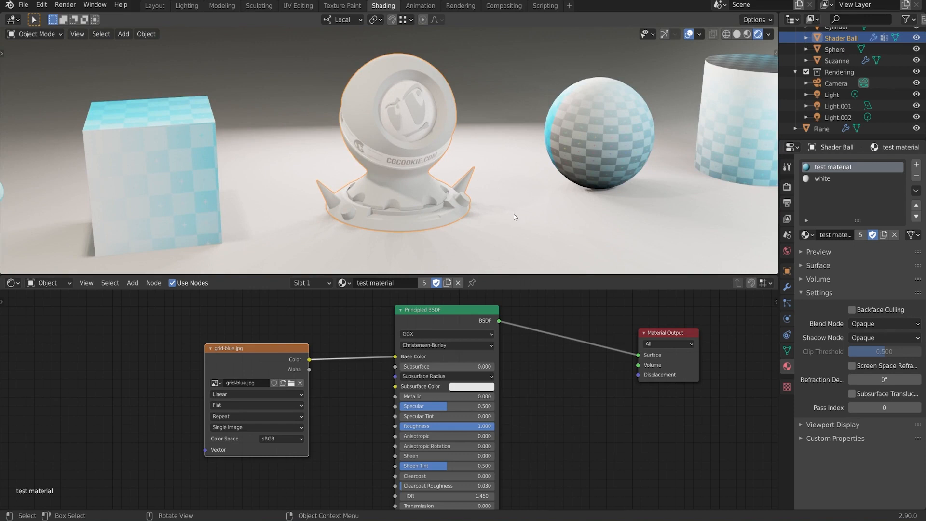
mouse_move(502, 220)
middle_down()
mouse_move(519, 216)
mouse_move(507, 215)
middle_up()
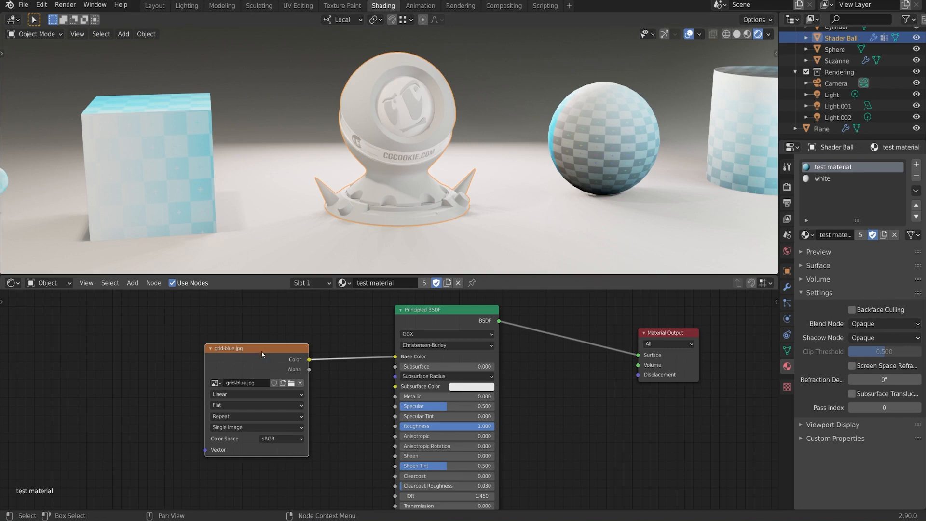
middle_drag(287, 339, 343, 332)
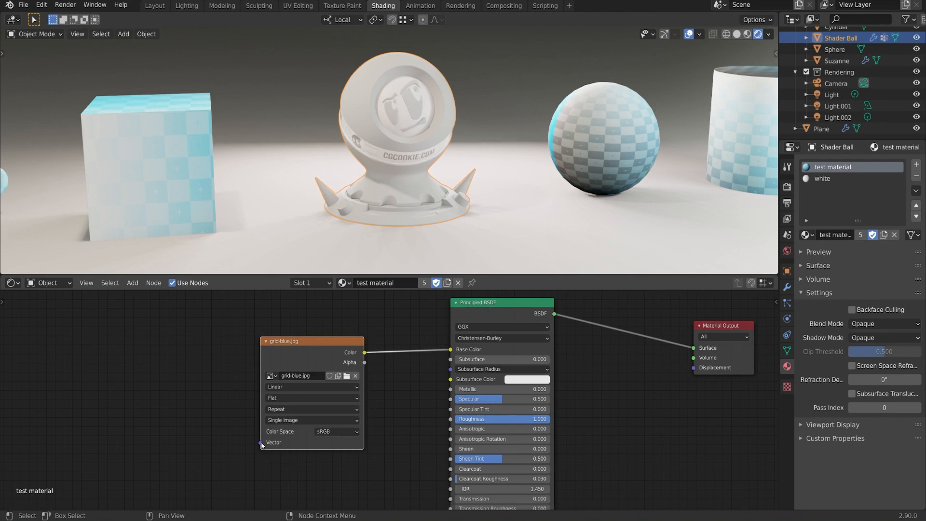
drag(260, 442, 279, 454)
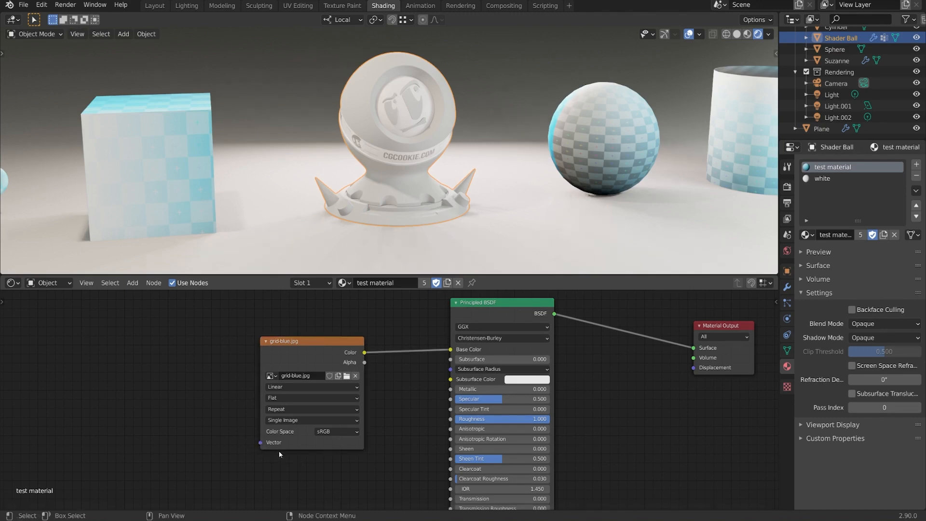
middle_drag(270, 445, 311, 451)
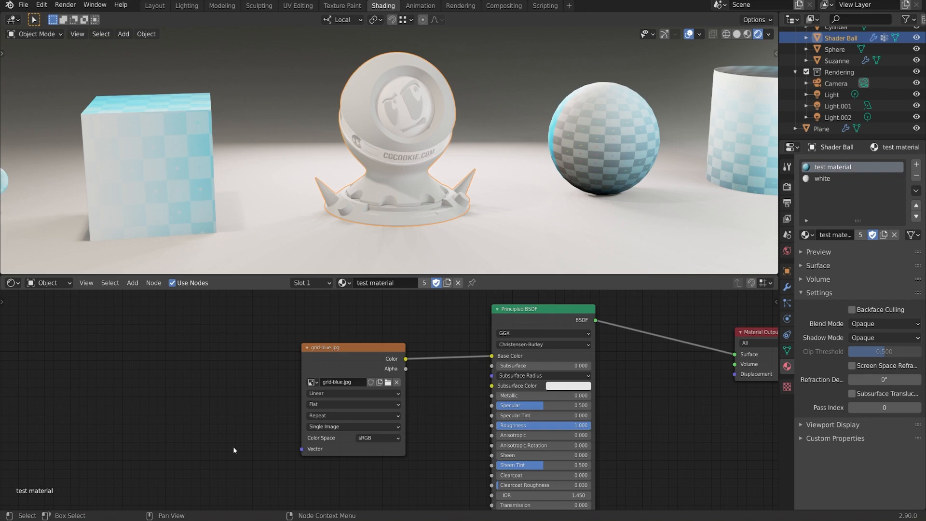
key(shift+a)
mouse_move(187, 391)
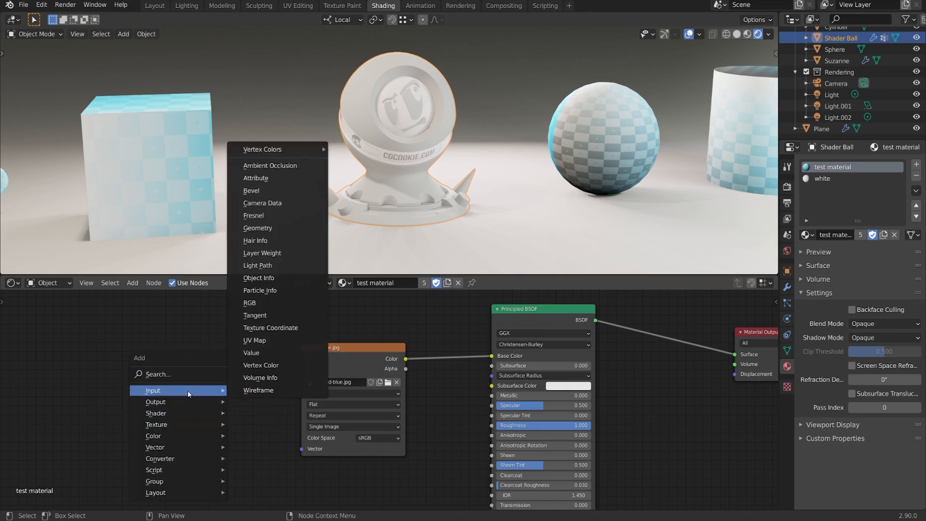
click(290, 328)
click(119, 342)
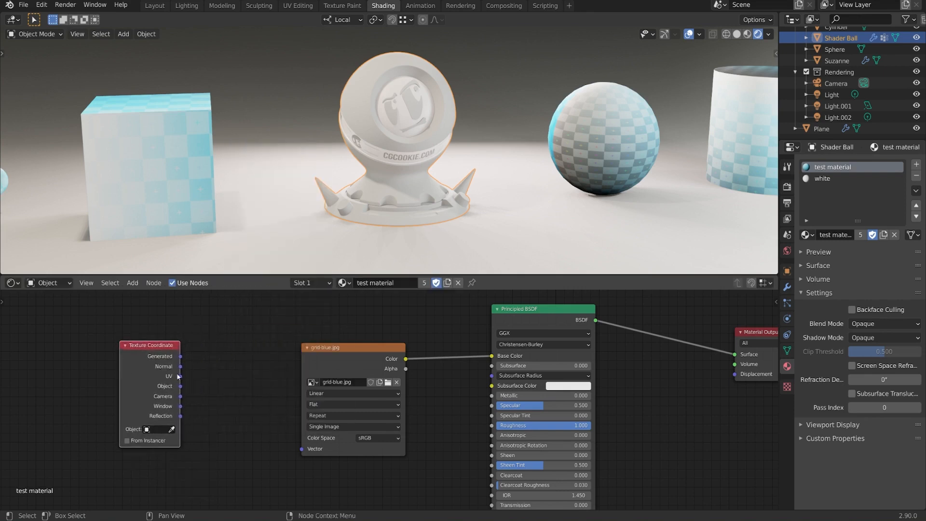
drag(180, 376, 306, 447)
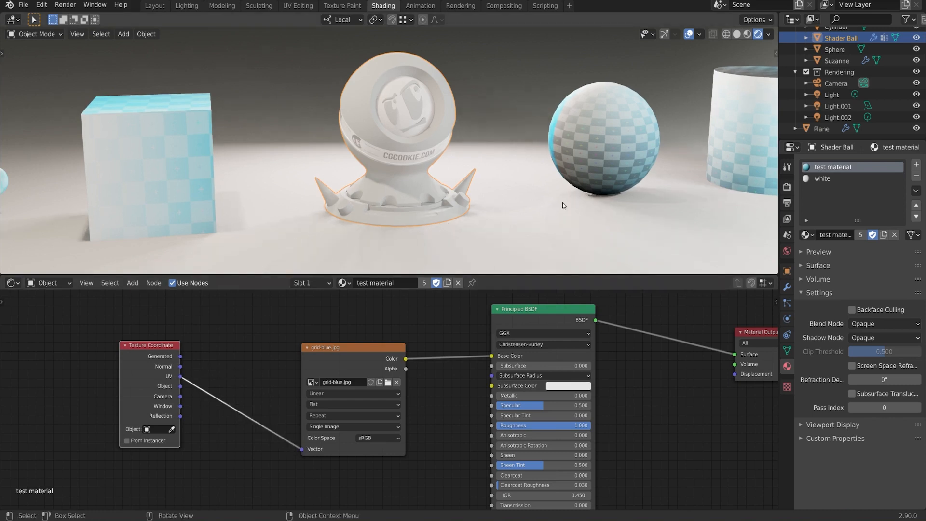
Step: Insert a Mapping node into the link between the Texture Coordinate and grid-blue.jpg nodes, making room for it
middle_drag(561, 204, 376, 189)
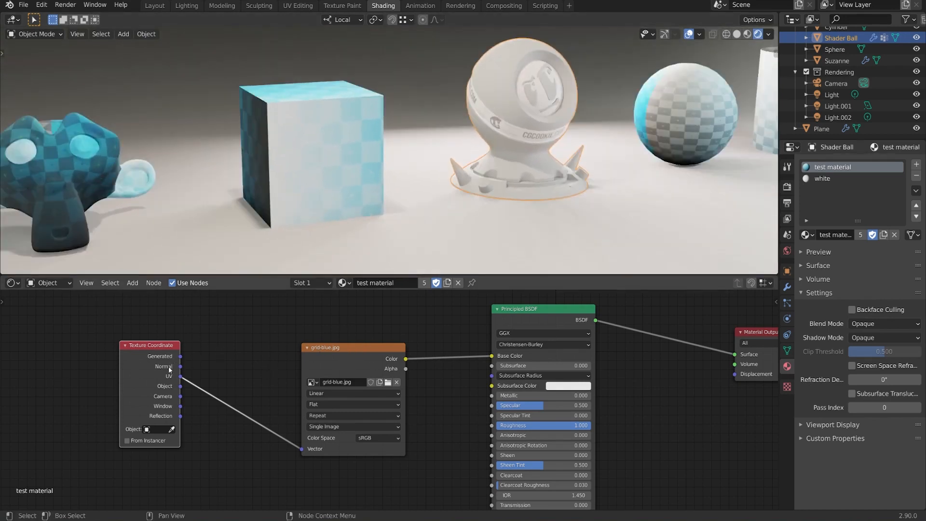
drag(169, 370, 134, 379)
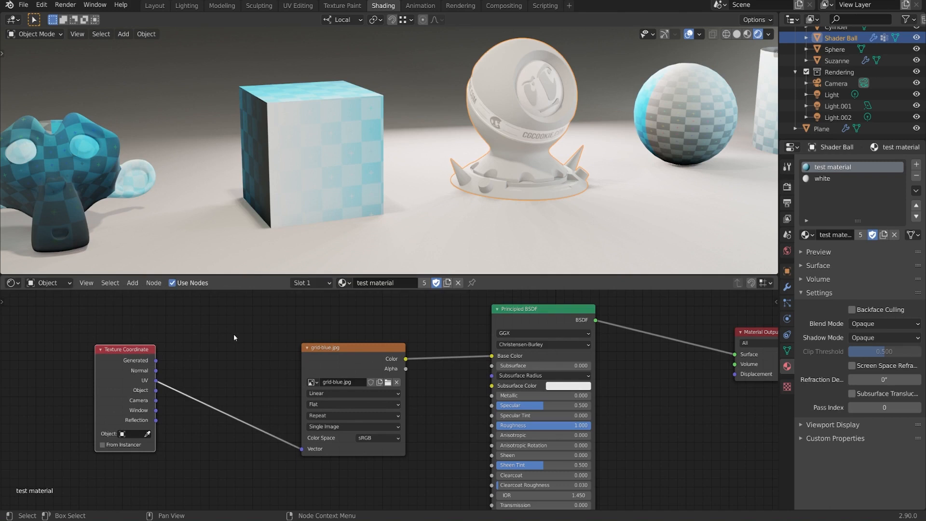
key(shift+a)
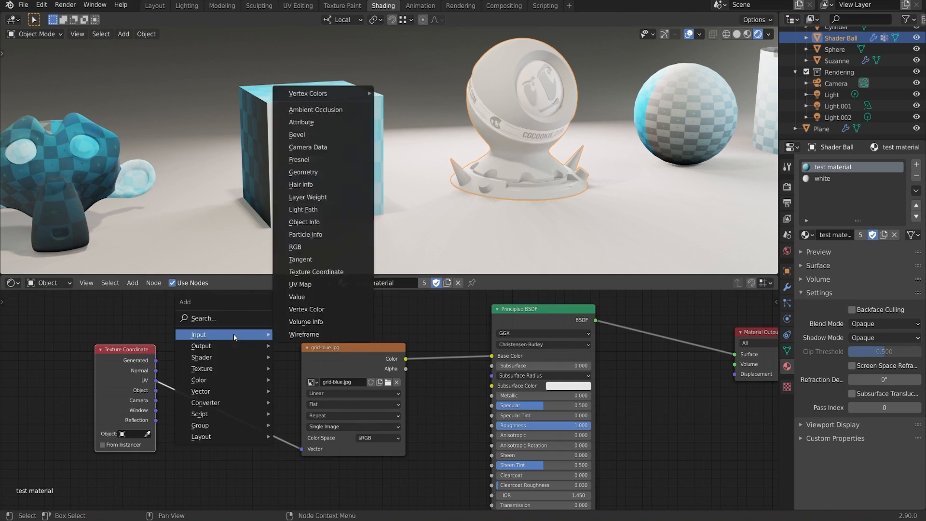
mouse_move(207, 395)
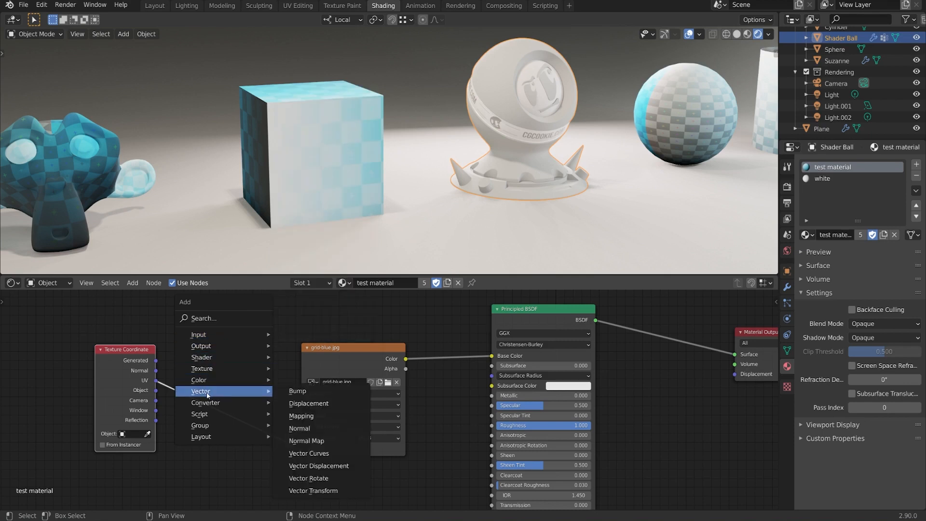
click(301, 415)
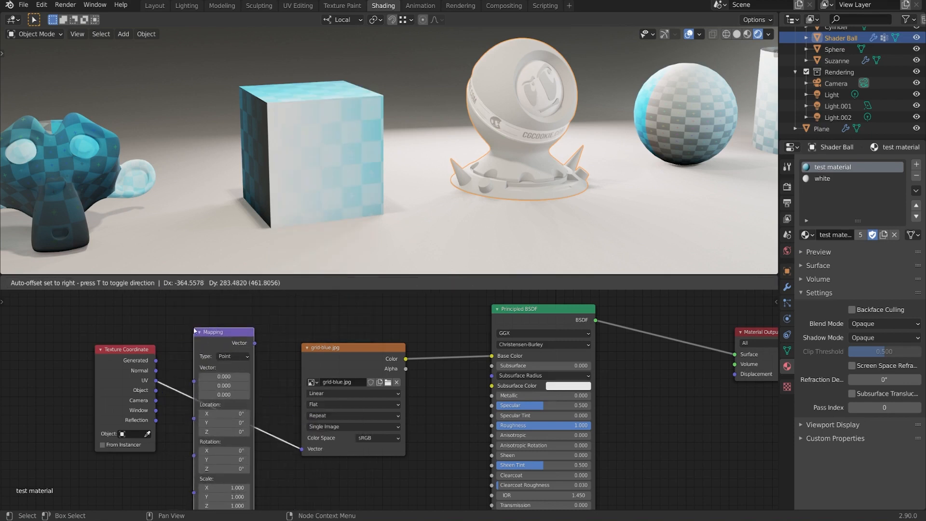
click(194, 330)
Step: Try Mapping values of Location X 13.2, Y 4.8 and Rotation X 29.5°, Y -23.3°, and reset them to zero
middle_drag(327, 190, 383, 187)
scroll(383, 187, up, 1)
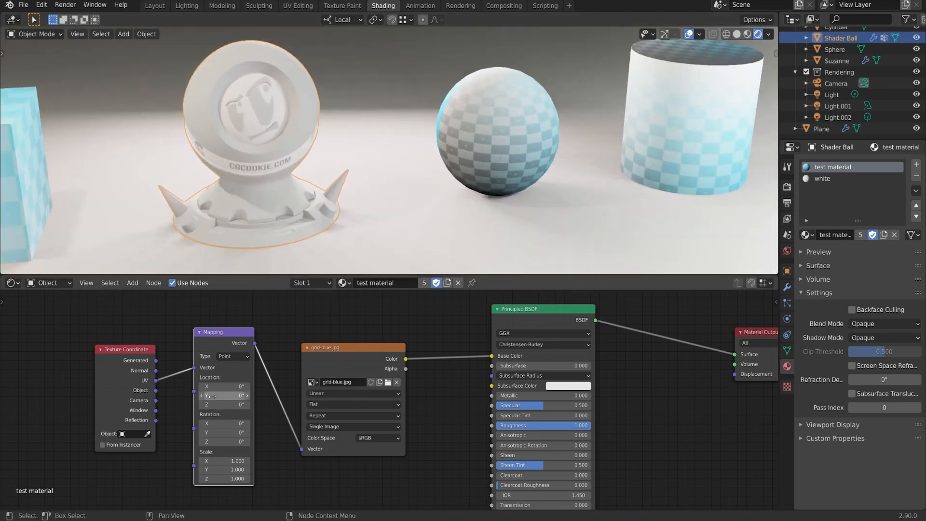
mouse_move(214, 386)
mouse_down()
mouse_move(231, 387)
mouse_move(227, 396)
mouse_up()
mouse_move(224, 424)
mouse_down()
mouse_move(237, 432)
mouse_move(220, 433)
mouse_up()
middle_drag(296, 201, 432, 189)
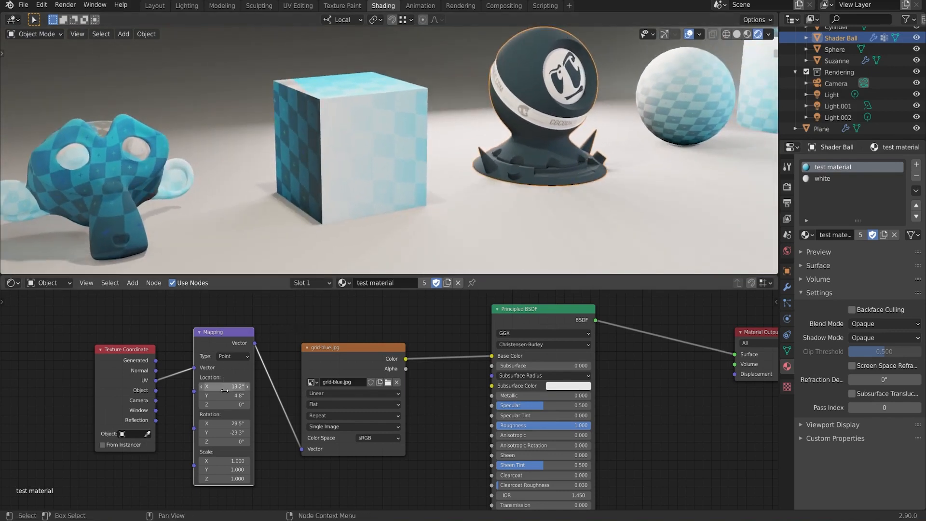
key(BackSpace)
key(BackSpace)
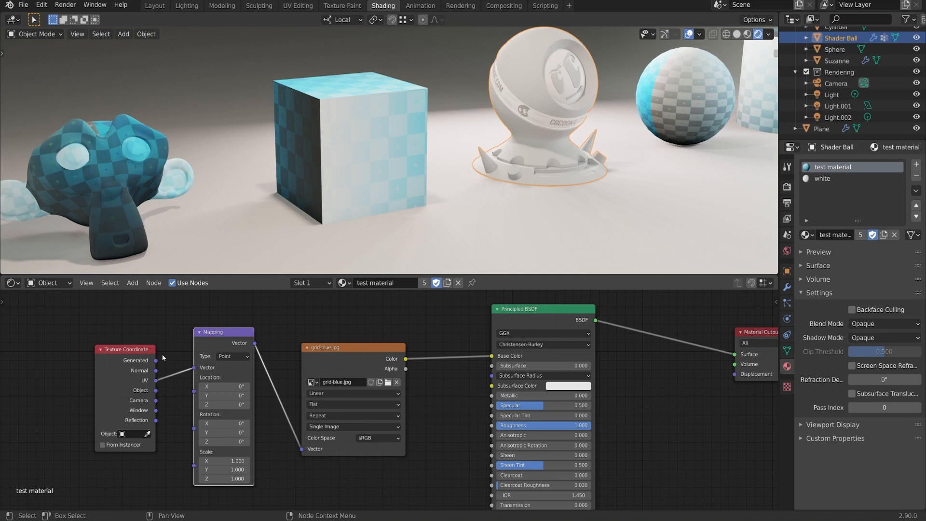
Step: Switch the Mapping node's Vector input to the Generated texture coordinates and inspect the projection on the objects from above
drag(156, 361, 195, 367)
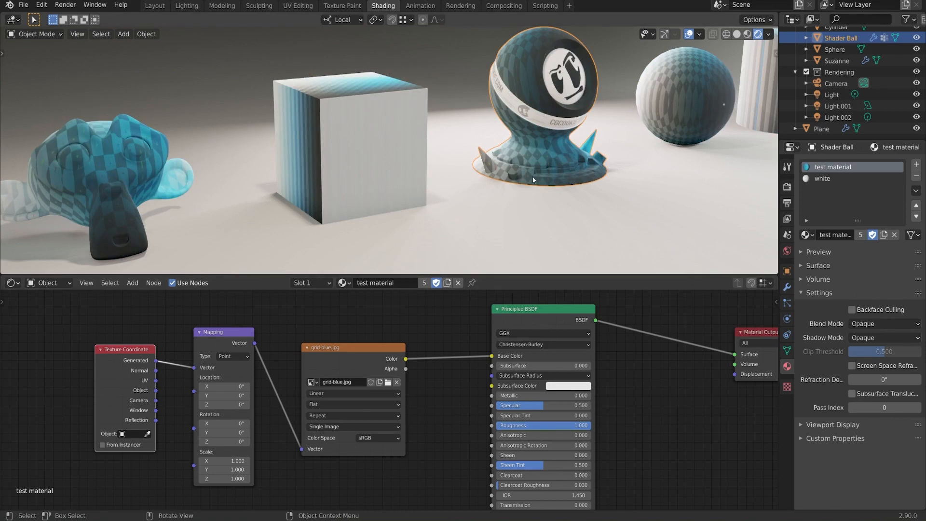
key(KP_7)
shift+middle_drag(617, 185, 516, 181)
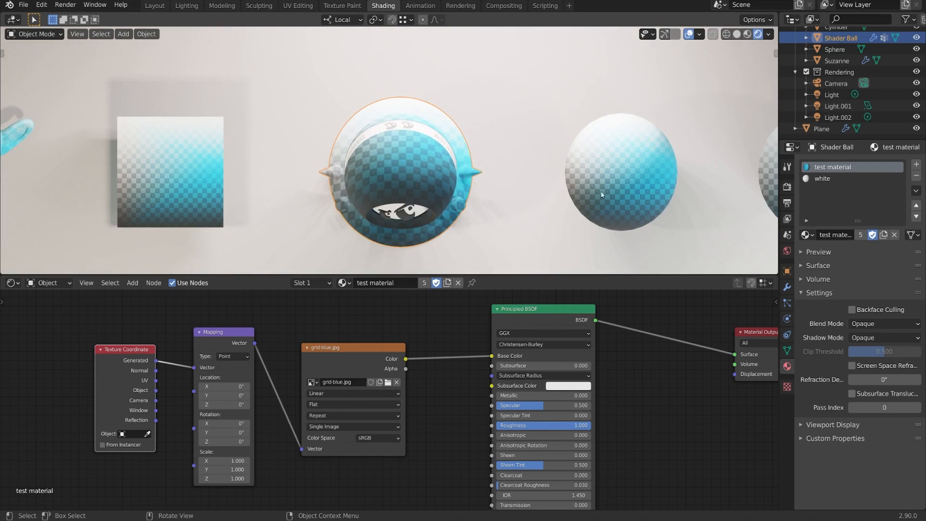
shift+middle_drag(632, 184, 529, 181)
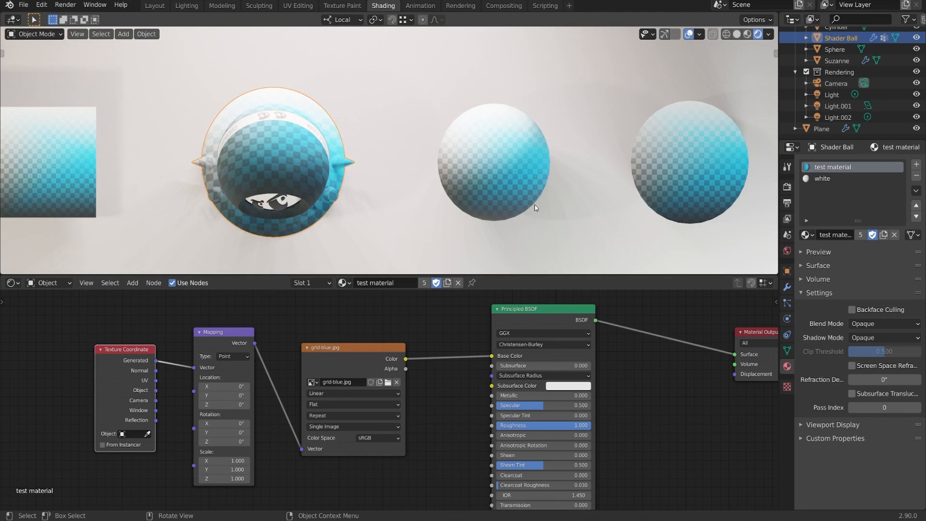
middle_drag(534, 208, 493, 174)
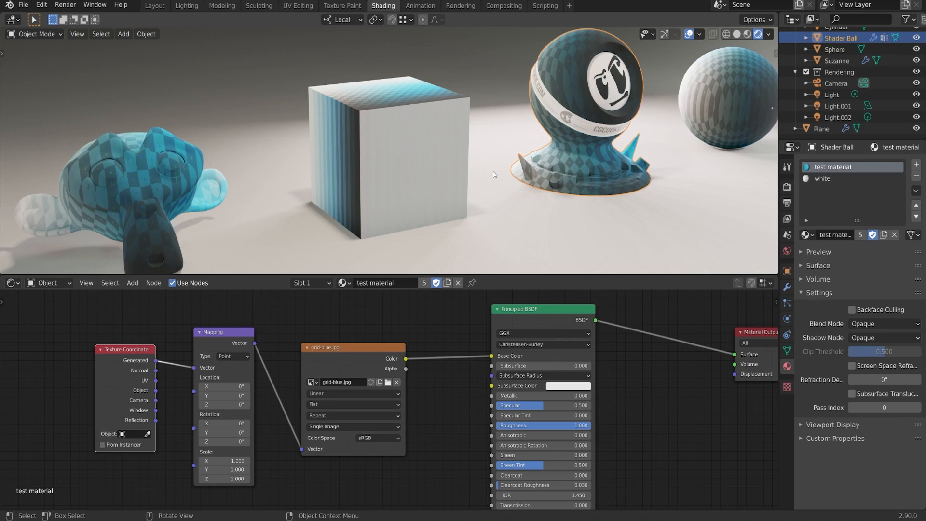
Step: Set the grid-blue.jpg node's projection to Box and its Blend to about 0.215 to soften the seams
click(398, 404)
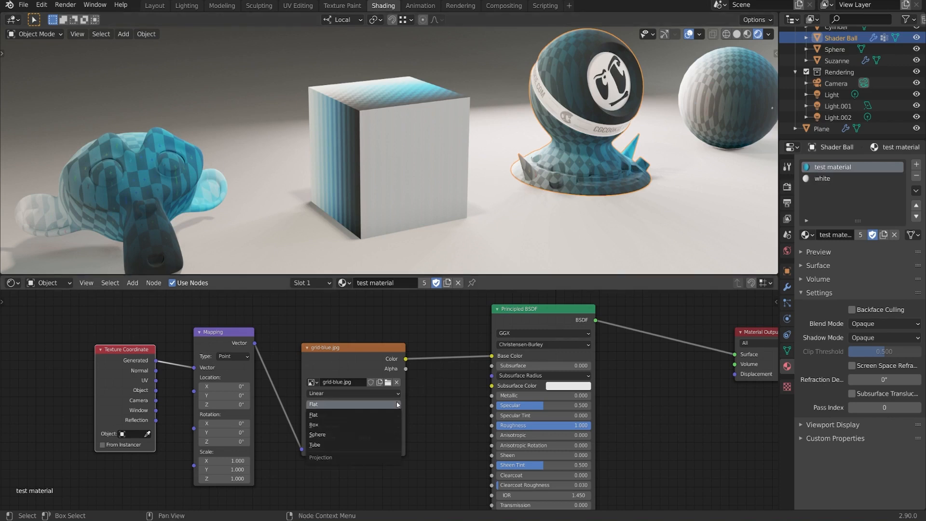
click(359, 425)
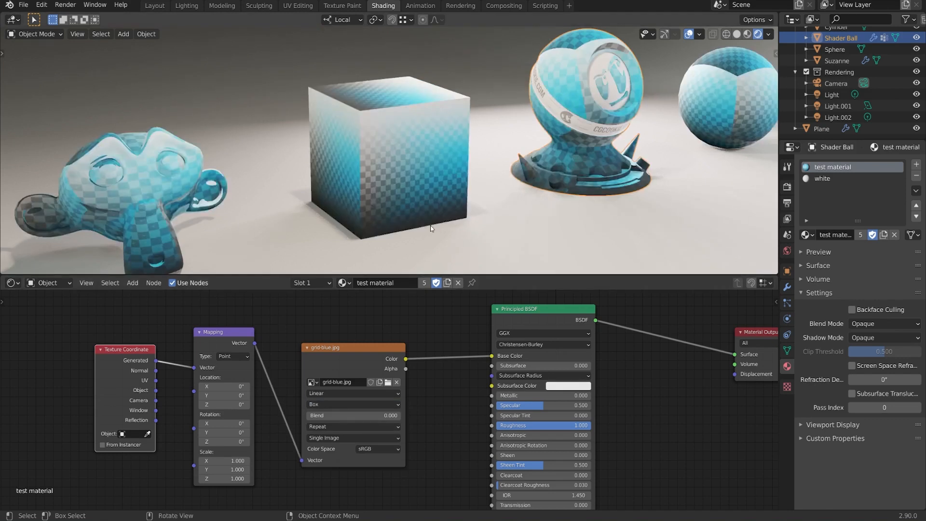
mouse_move(434, 164)
middle_down()
mouse_move(444, 153)
mouse_move(485, 154)
mouse_move(421, 154)
middle_up()
middle_drag(327, 135, 511, 170)
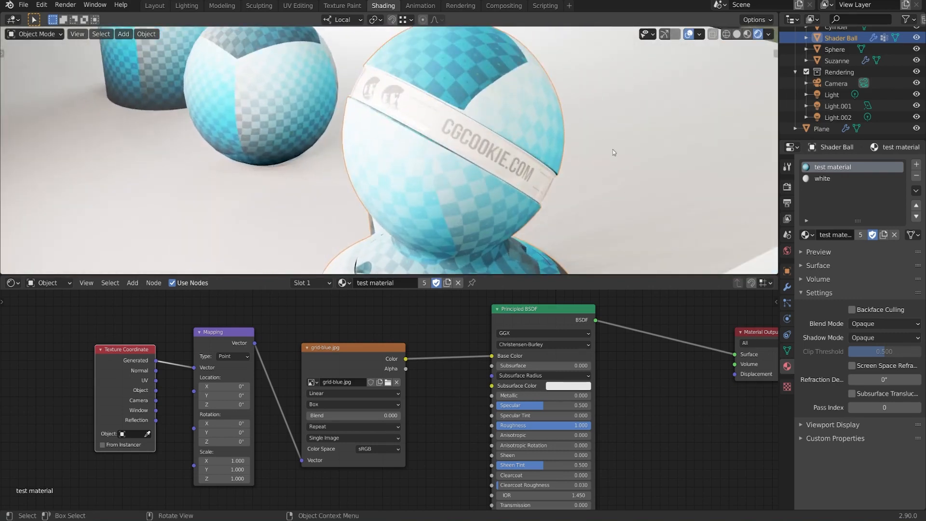
middle_drag(612, 152, 550, 178)
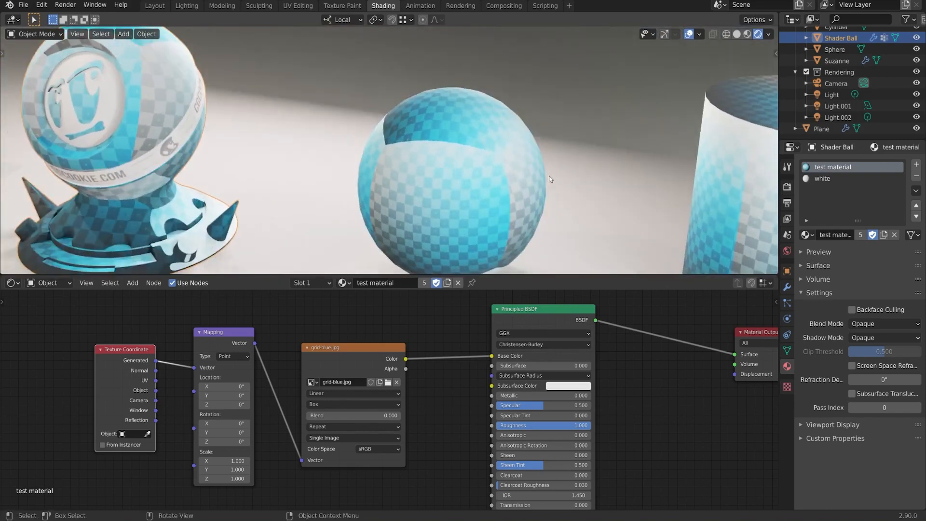
middle_drag(534, 197, 469, 238)
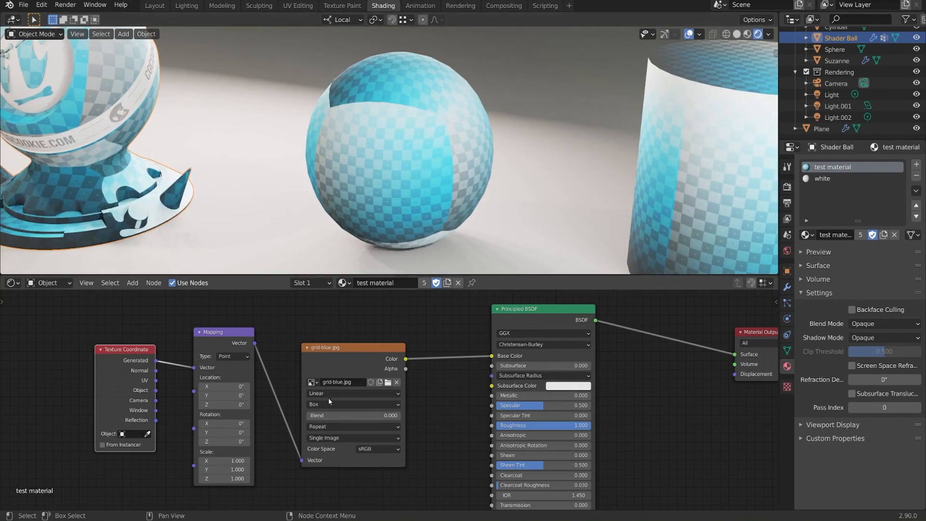
drag(321, 415, 331, 415)
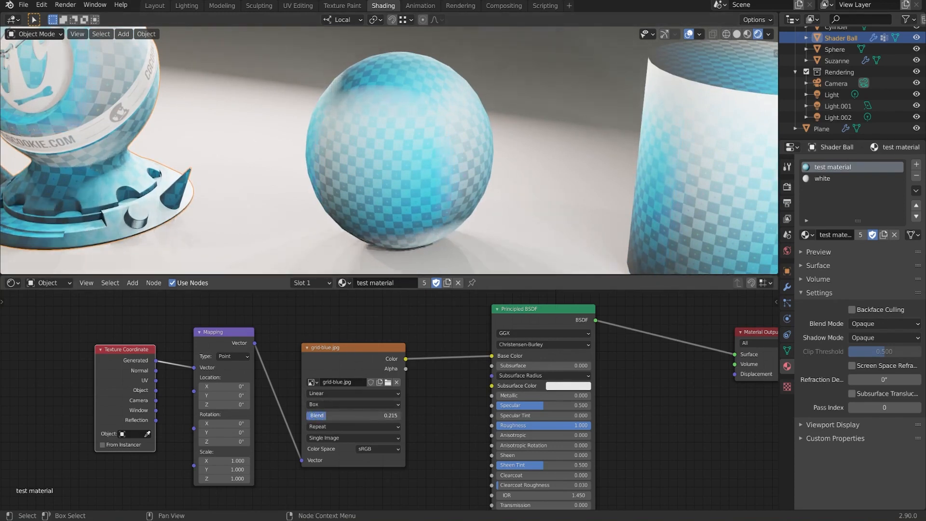
Step: Raise the grid-blue.jpg node's Blend to about 0.382 and inspect the blended seams on the sphere, cylinder and shader ball
middle_drag(424, 139, 520, 126)
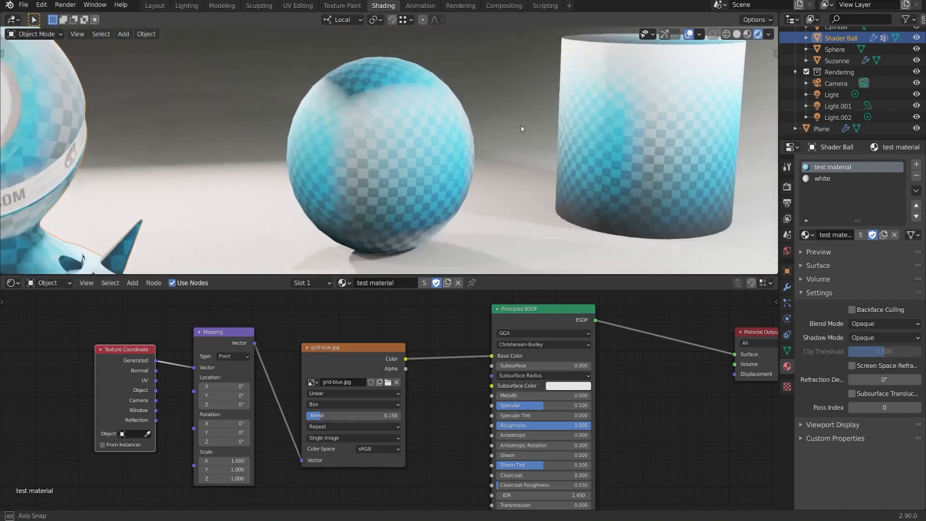
drag(331, 415, 344, 415)
scroll(409, 169, down, 3)
middle_drag(413, 161, 458, 130)
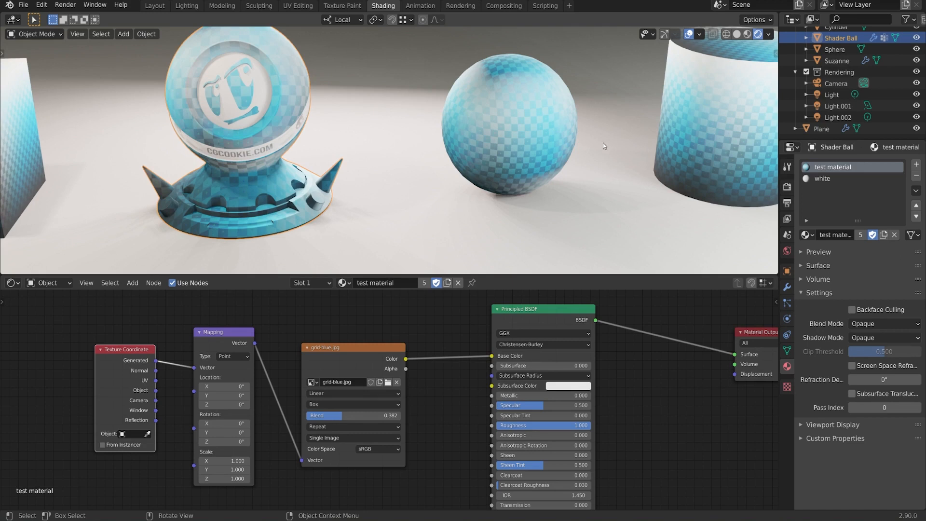
middle_drag(603, 143, 592, 167)
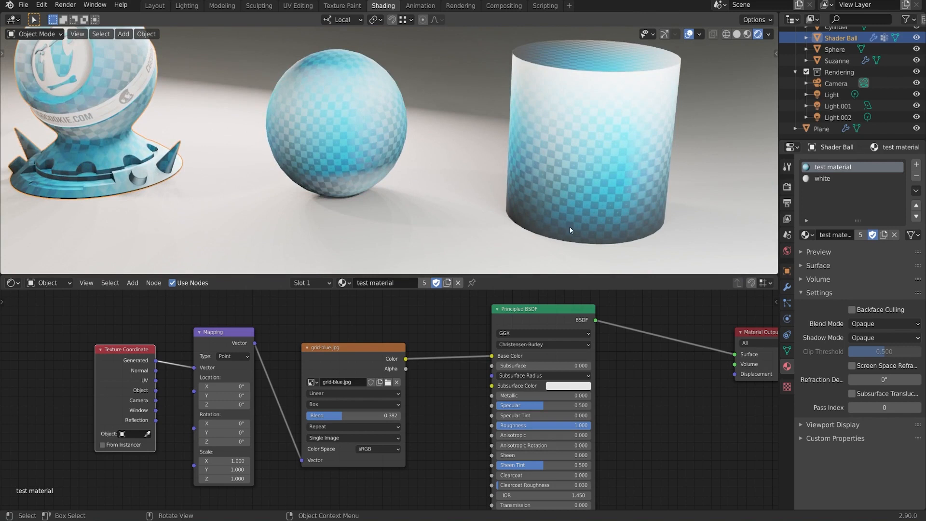
middle_drag(569, 227, 476, 214)
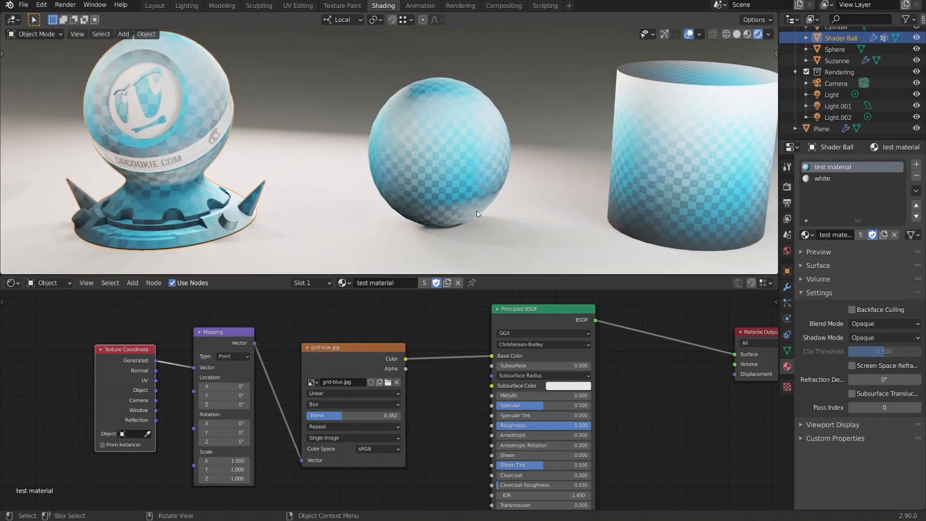
Step: Feed the Mapping node from the Object texture coordinates and set the grid-blue.jpg node's Blend to 0
drag(133, 380, 195, 368)
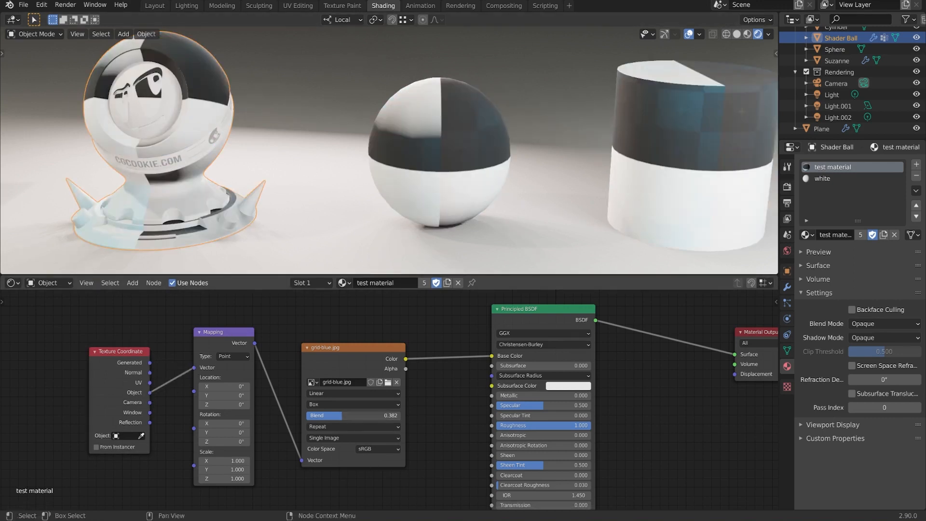
drag(345, 416, 305, 415)
middle_drag(546, 87, 561, 173)
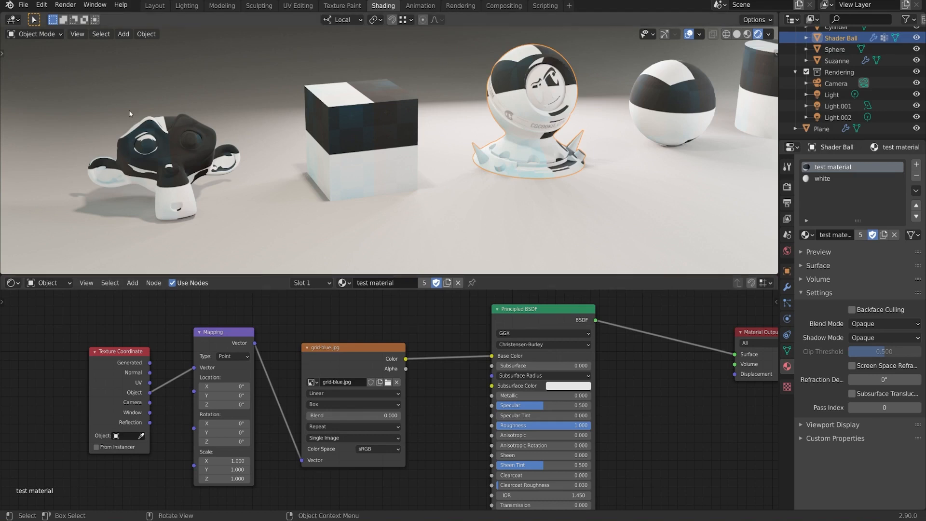
Step: Search the add-ons in the preferences for "node" to check that Node Wrangler is enabled, and close the preferences
click(41, 4)
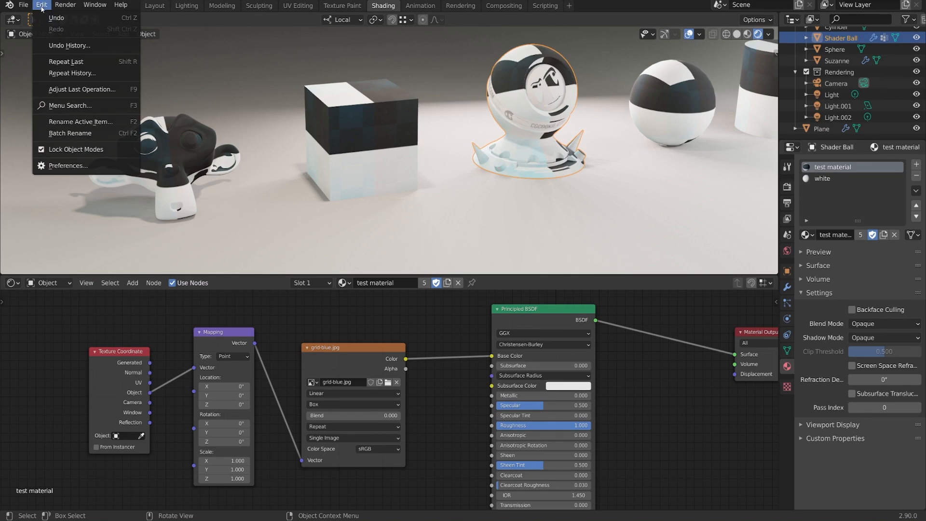
click(61, 167)
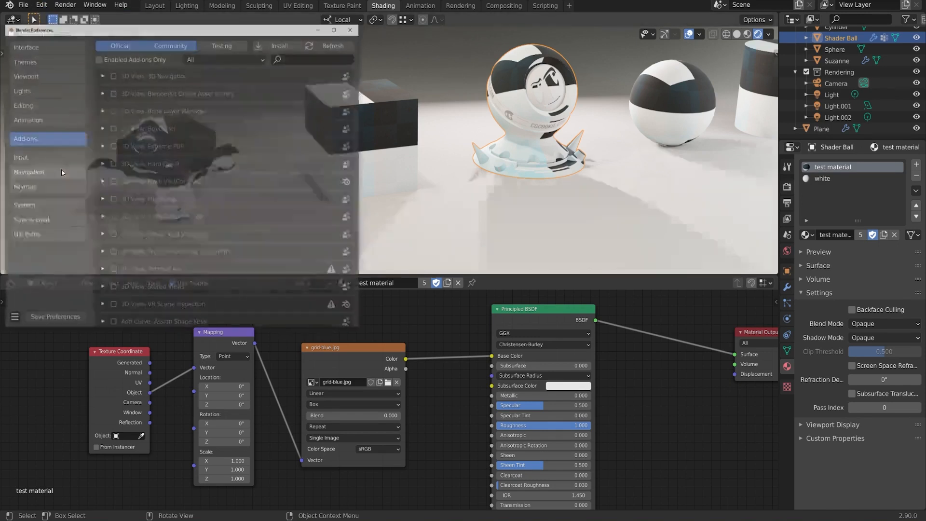
click(297, 59)
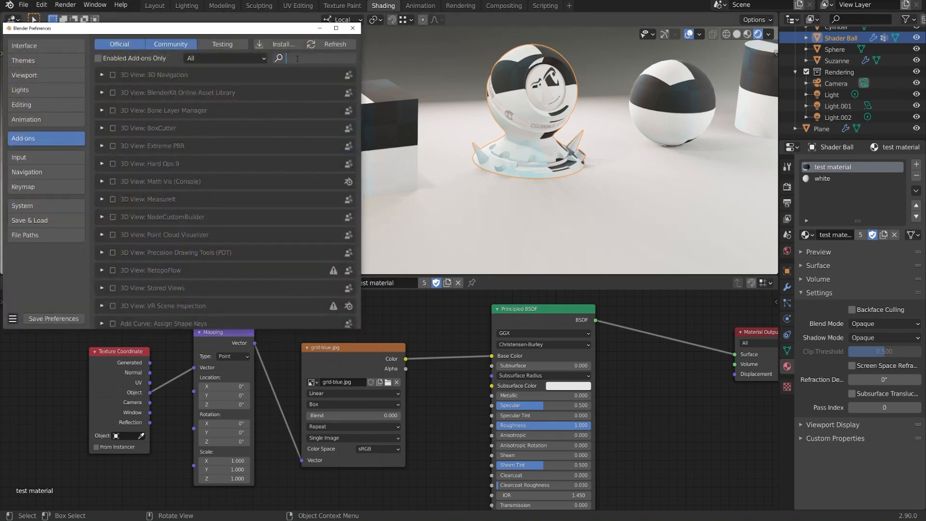
text(node)
key(Return)
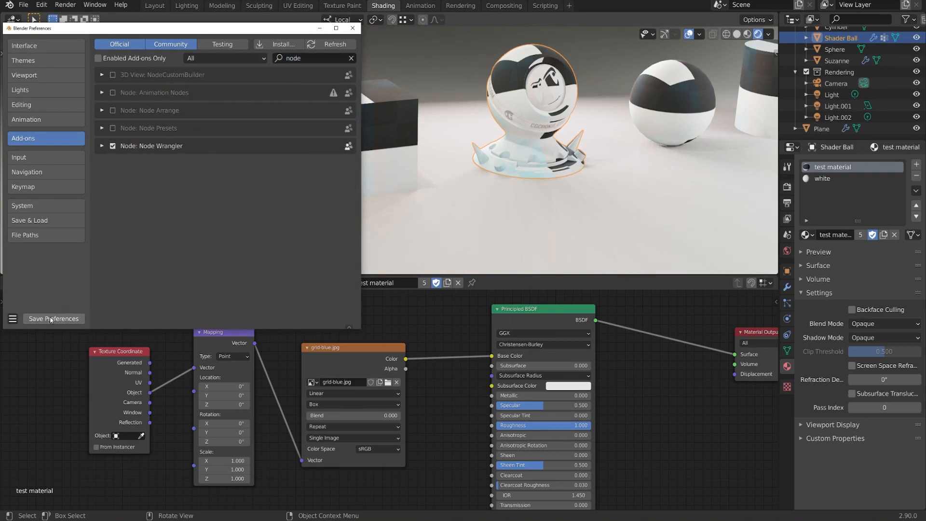
click(353, 28)
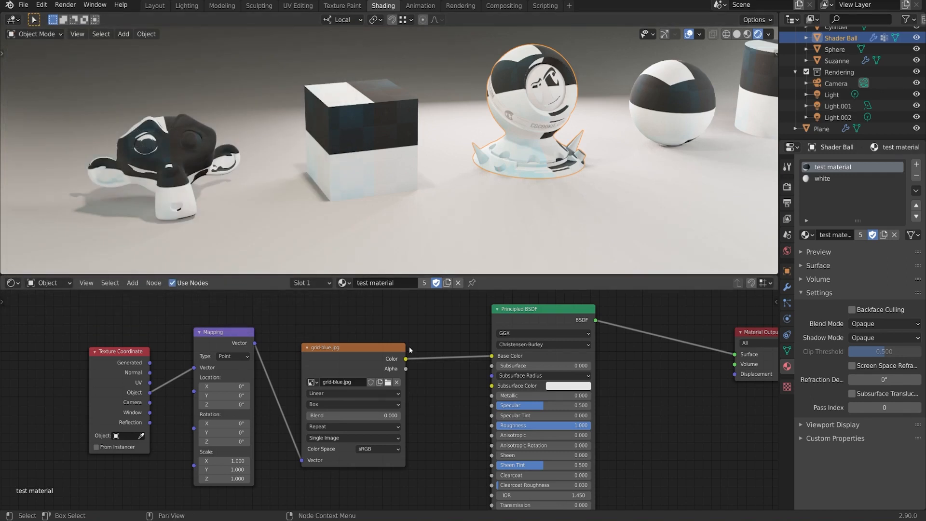
Step: Preview the Texture Coordinate node's Generated output directly on the objects with the Node Wrangler viewer
middle_drag(311, 317, 359, 320)
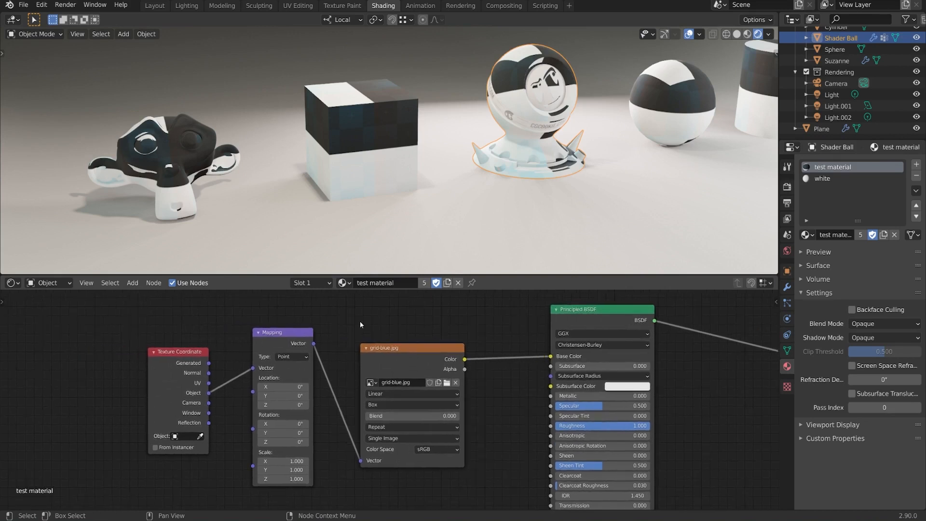
ctrl+shift+click(187, 372)
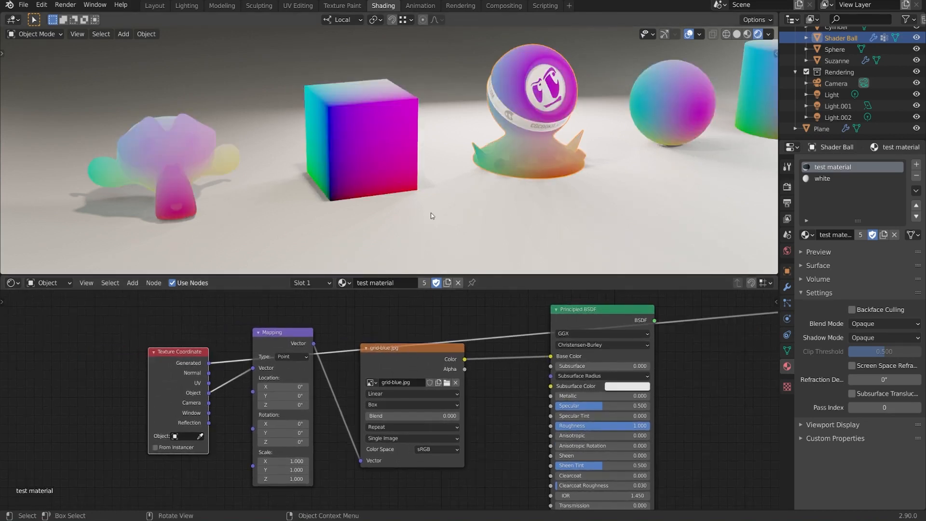
middle_drag(464, 187, 497, 182)
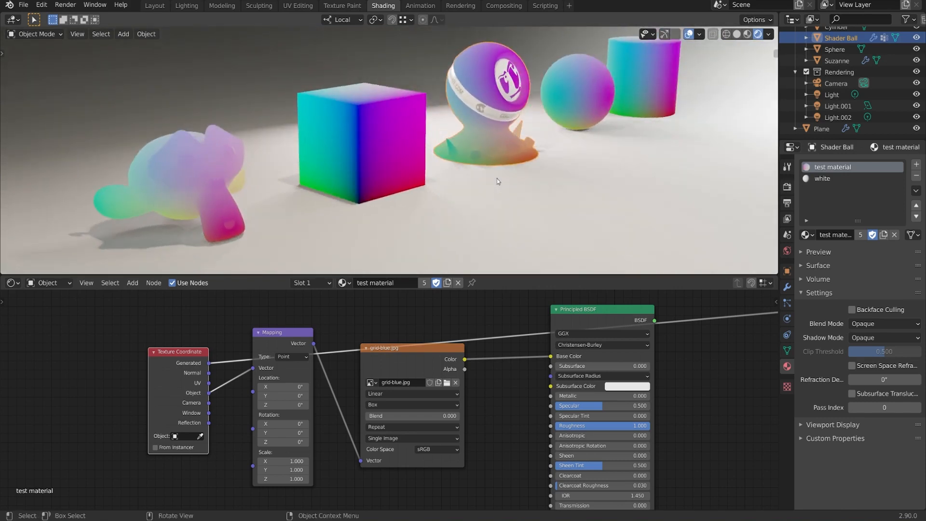
middle_drag(497, 179, 560, 193)
Step: Make room around the Texture Coordinate and Mapping nodes, and insert a Separate XYZ node into the link from Generated to the viewer
drag(299, 341, 298, 408)
drag(192, 354, 153, 336)
middle_drag(280, 329, 289, 327)
key(shift+a)
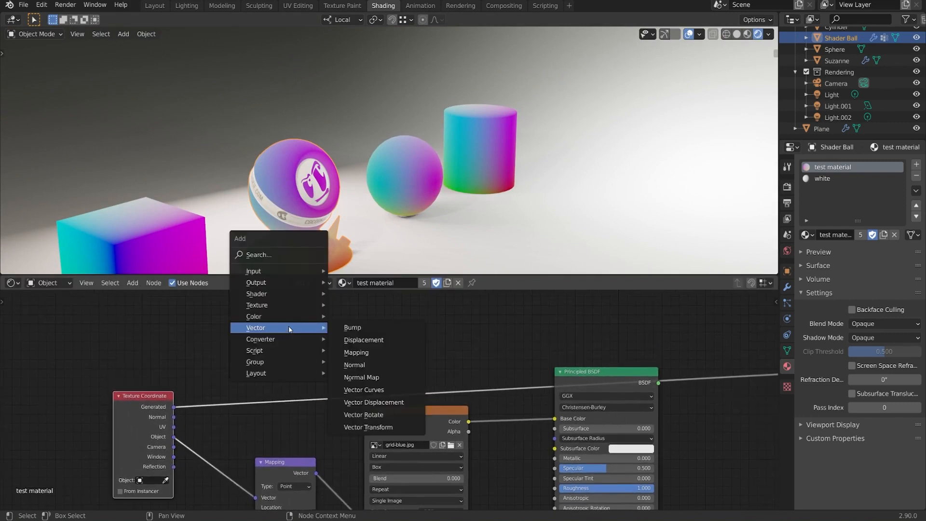
mouse_move(262, 342)
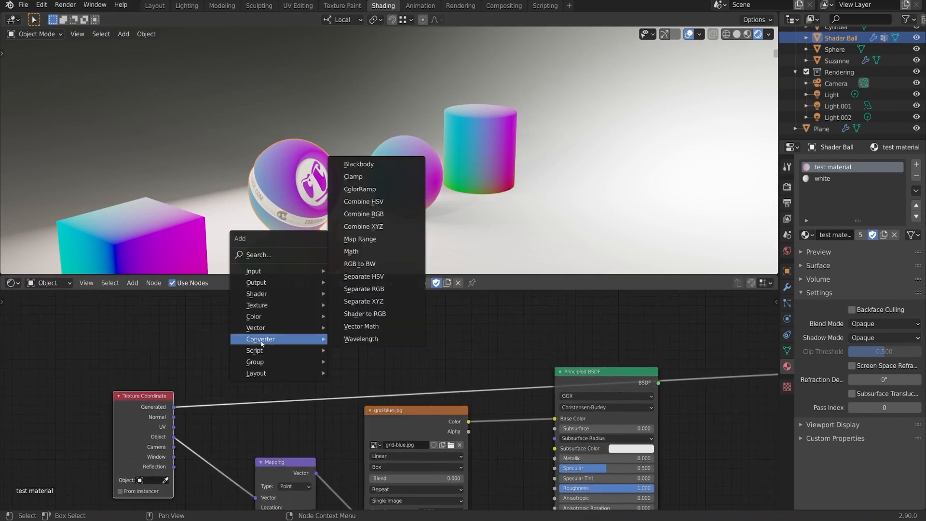
click(386, 301)
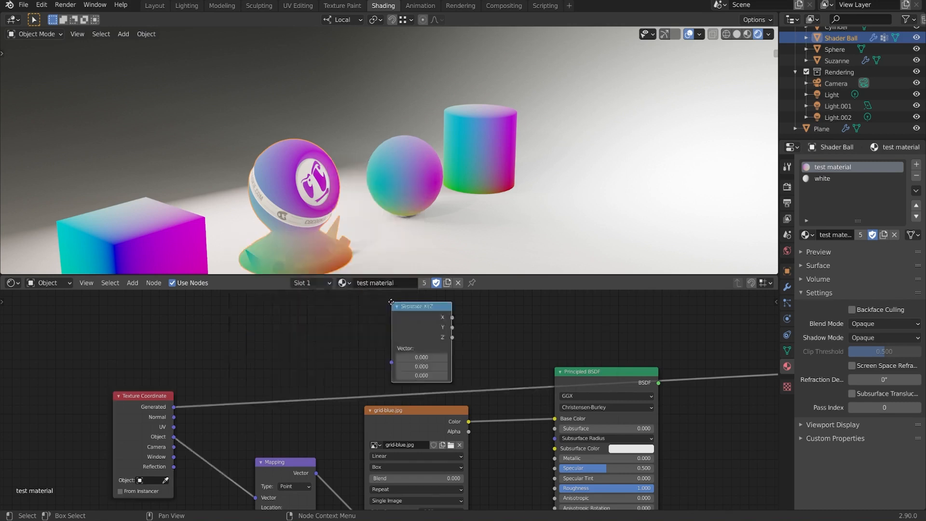
click(233, 295)
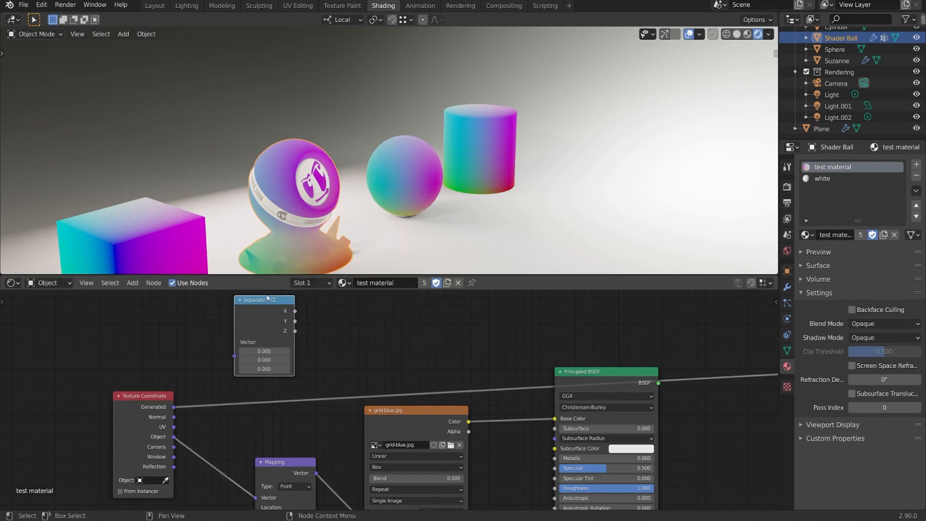
drag(259, 305, 261, 345)
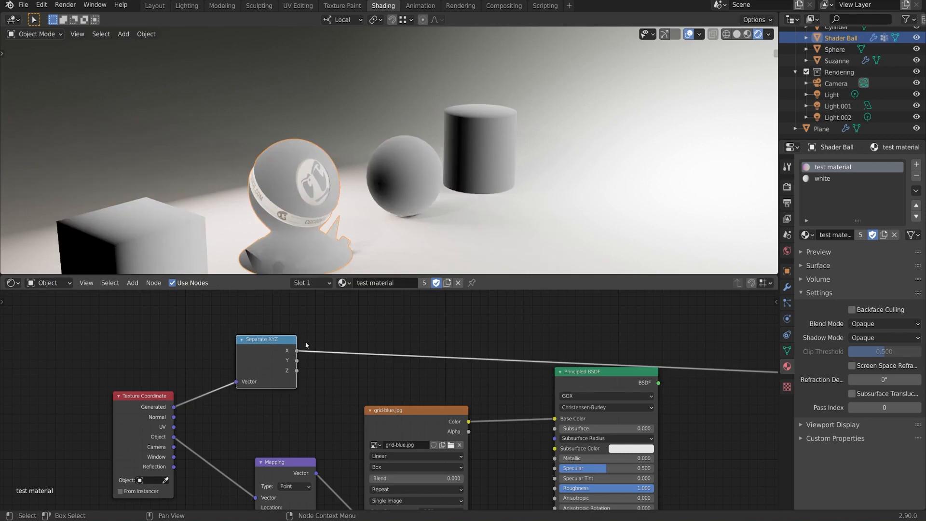
Step: Inspect the Separate XYZ node's X gradient on the objects and switch the preview to its Z output
middle_drag(437, 254, 435, 90)
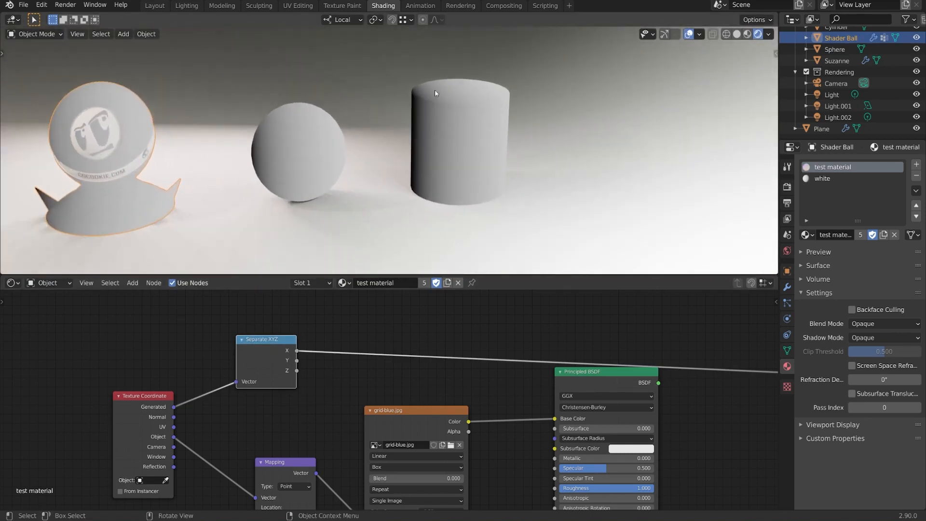
middle_drag(526, 153, 592, 139)
middle_drag(375, 215, 346, 164)
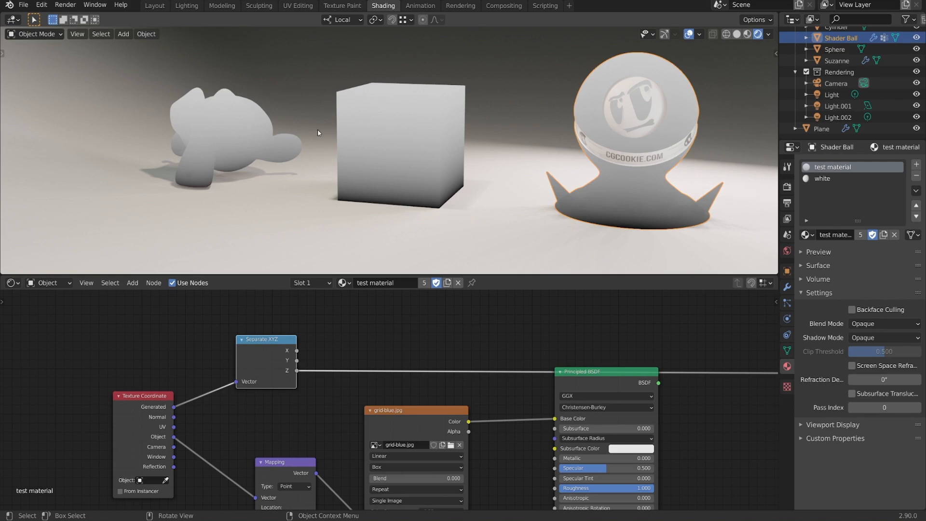
middle_drag(439, 182, 456, 186)
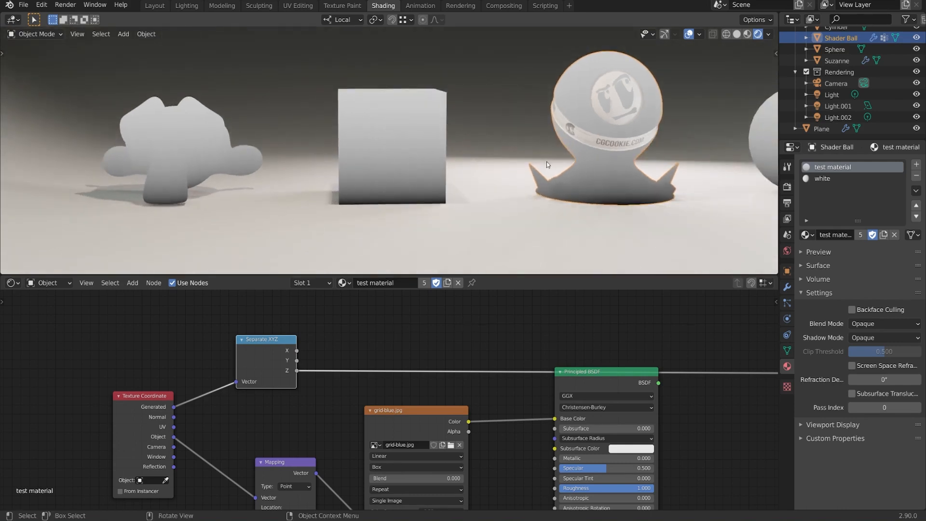
Step: Connect the Object texture coordinates to the Separate XYZ node's Vector input and compare the Z gradient across all objects
mouse_move(175, 440)
mouse_down()
mouse_move(226, 379)
mouse_move(239, 381)
mouse_up()
middle_drag(525, 212, 444, 198)
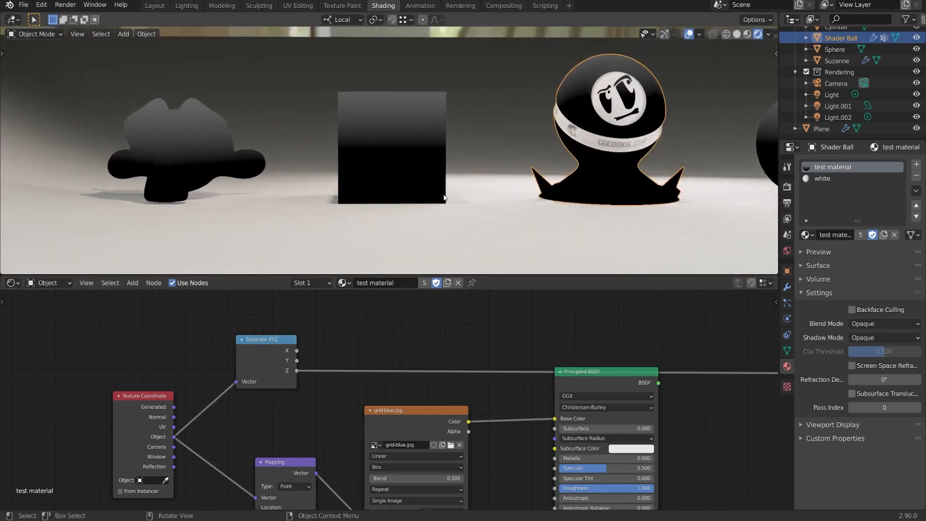
mouse_move(498, 182)
middle_down()
mouse_move(486, 200)
mouse_move(508, 185)
middle_up()
scroll(415, 185, down, 5)
shift+middle_drag(395, 107, 426, 181)
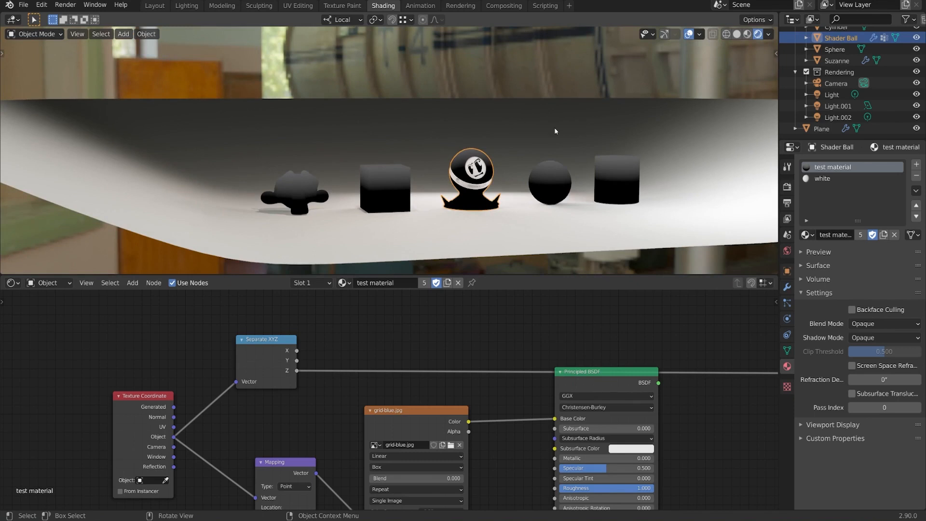
middle_drag(421, 236, 444, 201)
scroll(440, 256, up, 3)
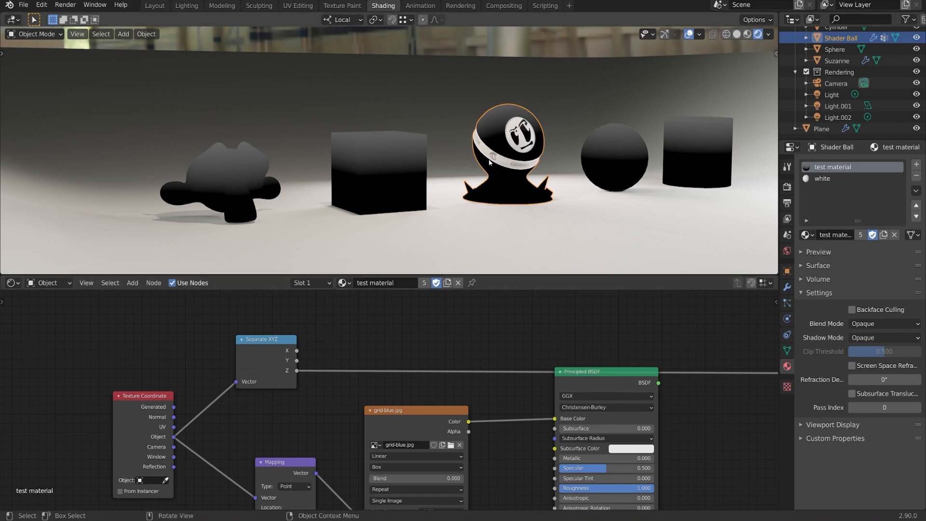
middle_drag(360, 159, 372, 176)
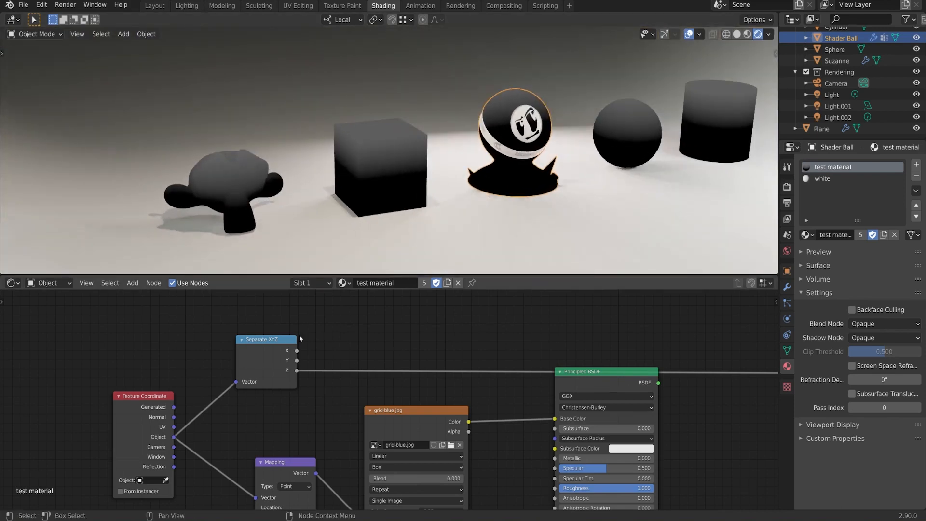
Step: Insert a Math node into the link between the Separate XYZ node's Z output and the viewer
middle_drag(447, 347, 419, 346)
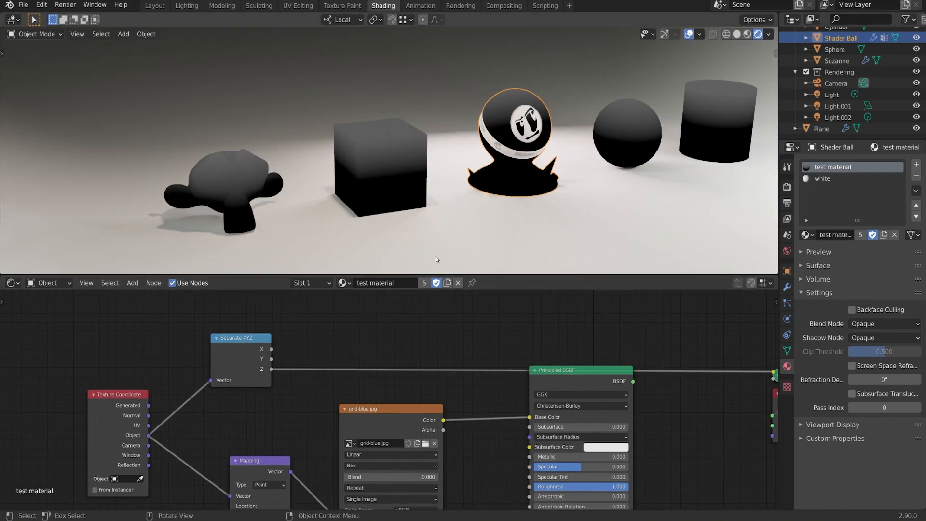
middle_drag(435, 256, 418, 189)
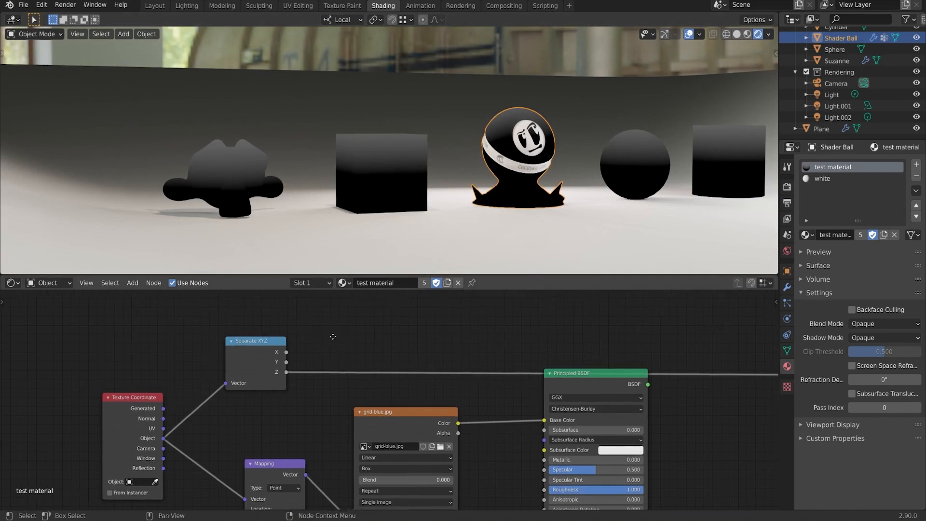
scroll(277, 350, up, 2)
drag(239, 376, 236, 372)
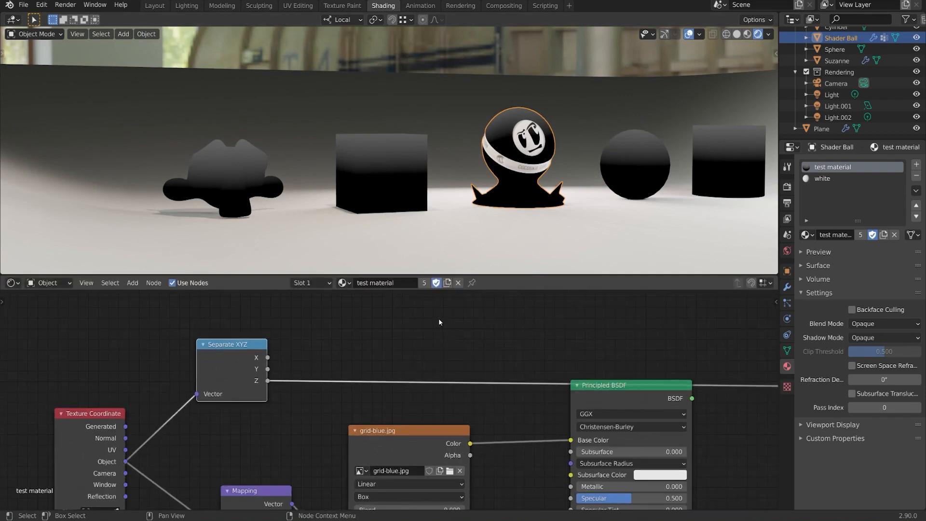
key(shift+a)
mouse_move(428, 326)
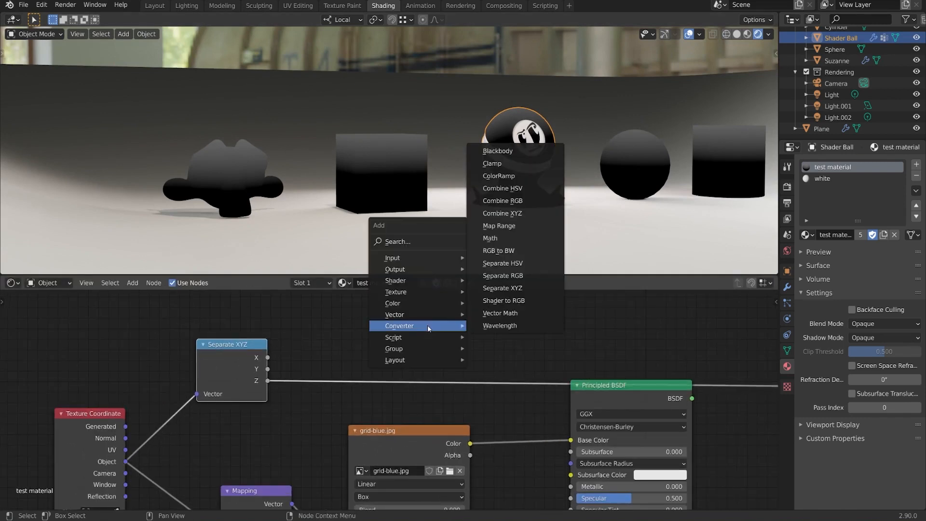
click(491, 238)
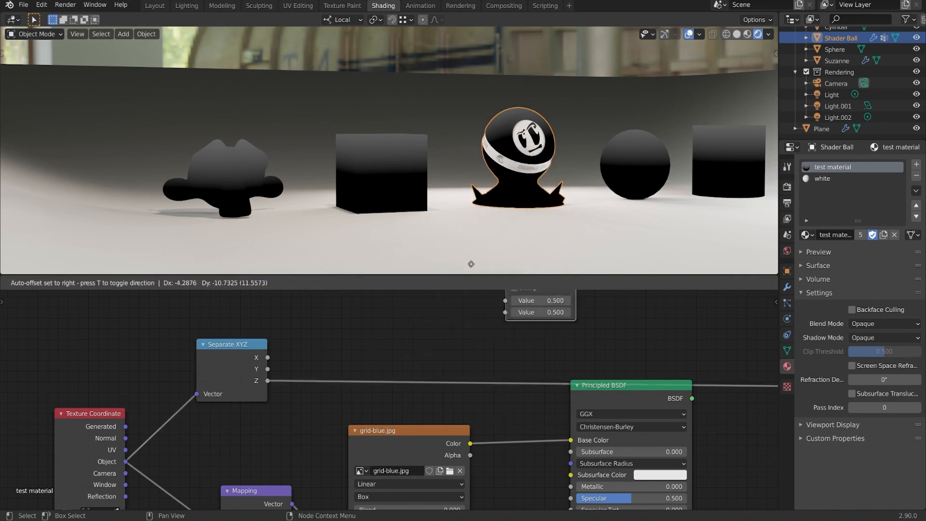
click(309, 310)
Step: Vary the Math node's second value in Add mode, and change its operation to Multiply
middle_drag(385, 173, 422, 191)
drag(343, 382, 320, 382)
click(343, 343)
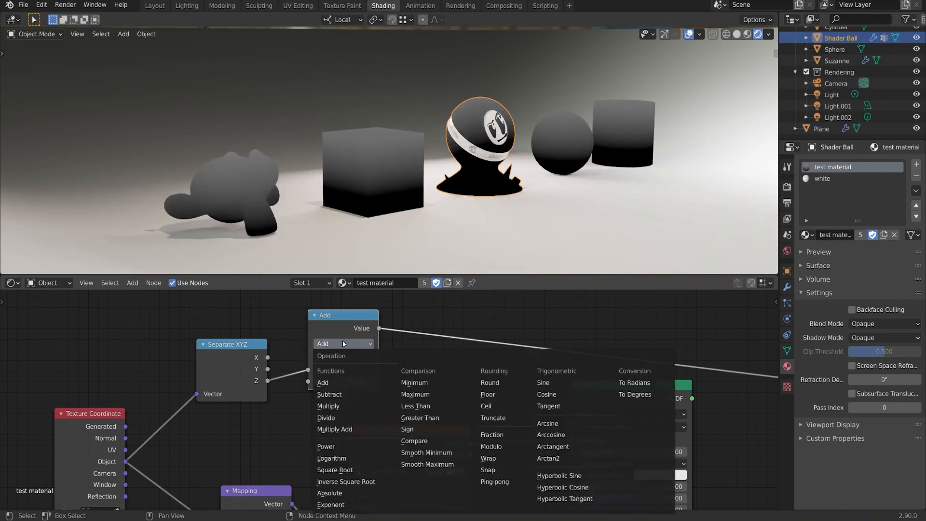
click(332, 407)
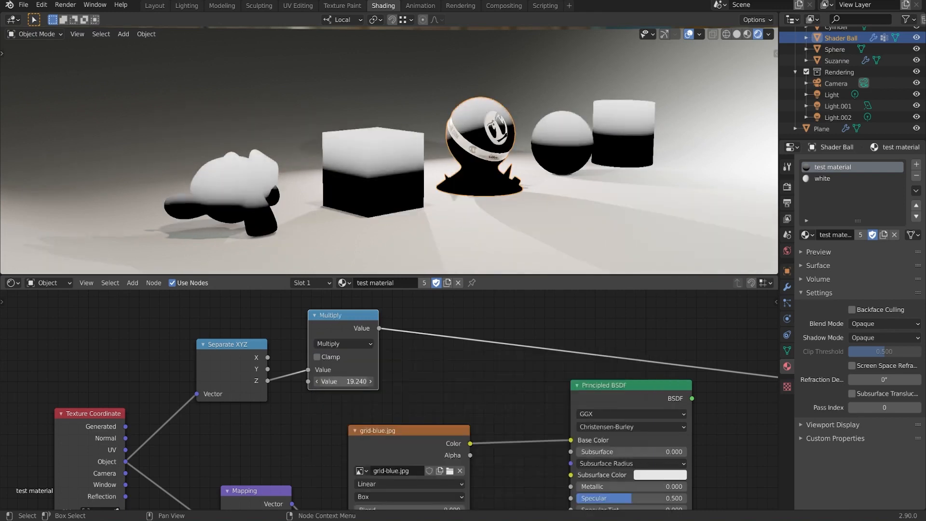
Step: Try different factors on the Multiply node to see the gradient's contrast, and set its second value to 5
mouse_move(343, 382)
mouse_down()
mouse_move(251, 382)
mouse_move(357, 381)
mouse_move(221, 381)
mouse_move(337, 381)
mouse_move(260, 382)
mouse_move(273, 381)
mouse_up()
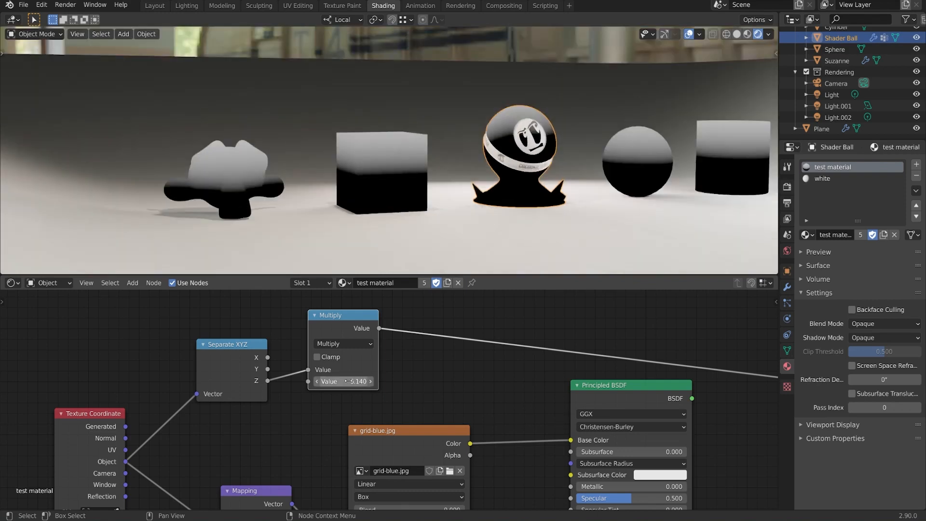
mouse_move(348, 381)
mouse_down()
mouse_move(316, 381)
mouse_move(338, 381)
mouse_up()
click(351, 381)
text(5)
key(Return)
scroll(345, 338, down, 1)
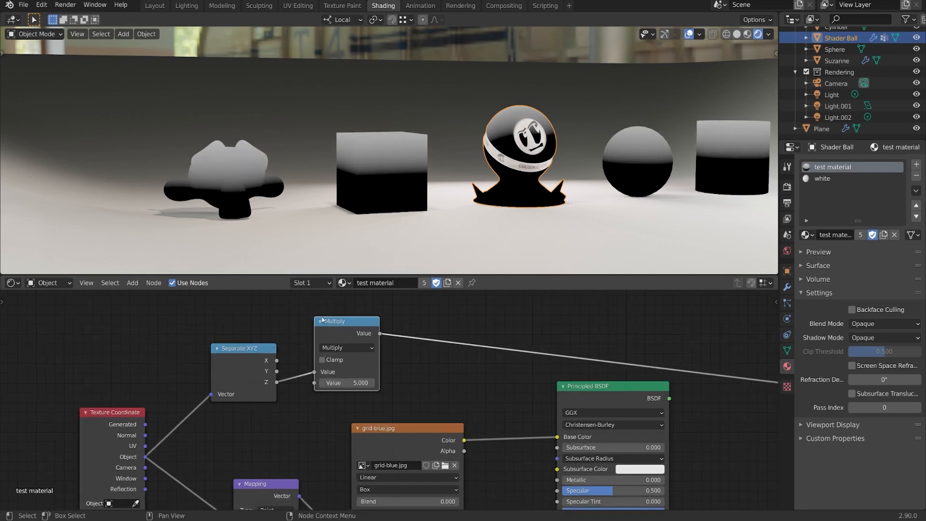
Step: Add a Combine XYZ node above the Multiply node, after rearranging the existing nodes to make room
drag(343, 329, 342, 348)
drag(234, 366, 230, 361)
drag(361, 386, 327, 383)
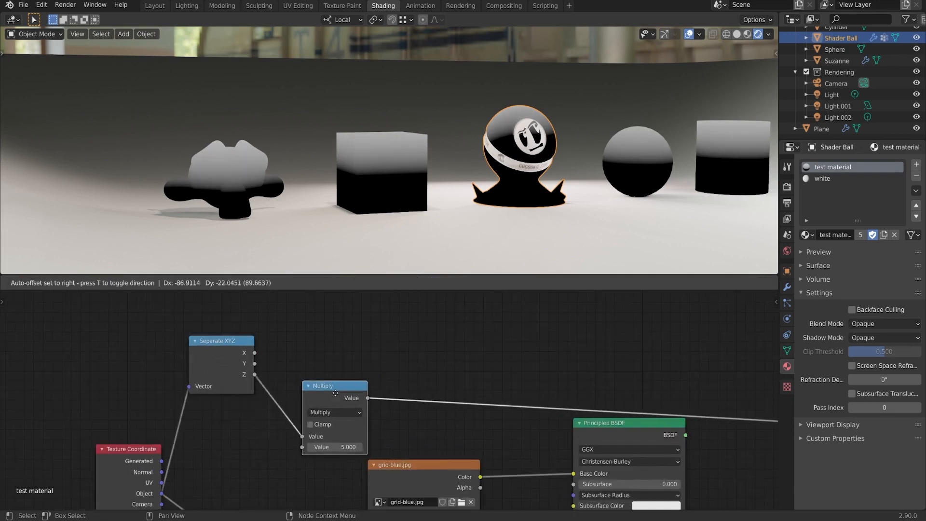
drag(140, 476, 111, 473)
key(shift+a)
mouse_move(449, 304)
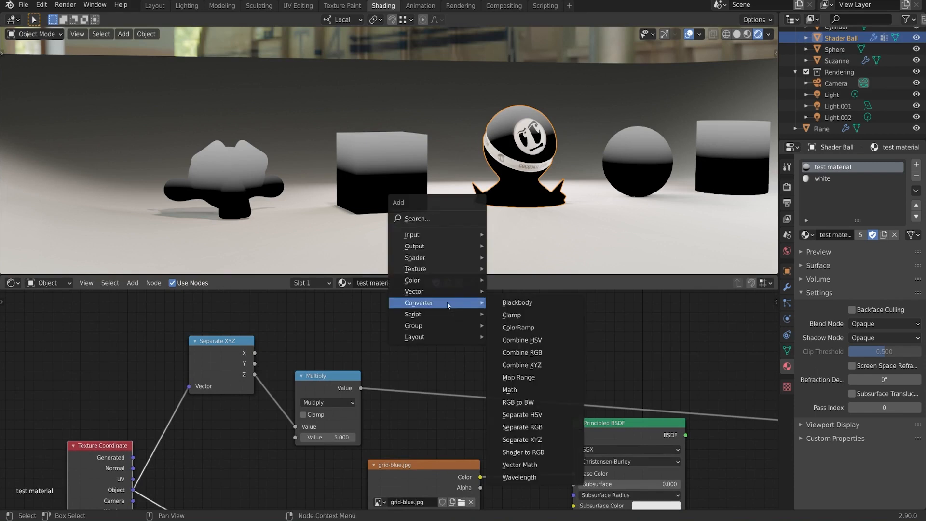
click(549, 365)
click(419, 349)
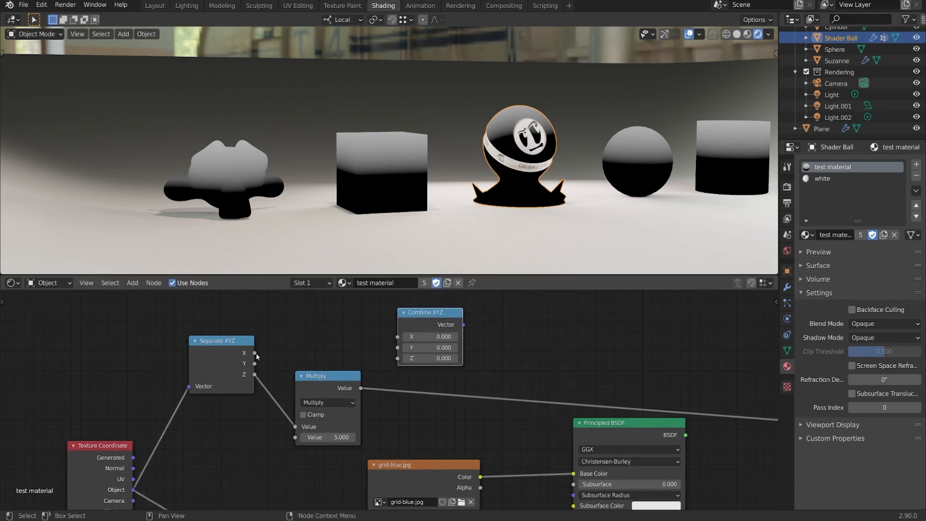
Step: Connect the Separate XYZ node's X output to the Combine XYZ node's X input and preview the combined vector on the objects
drag(255, 352, 397, 336)
ctrl+shift+click(444, 320)
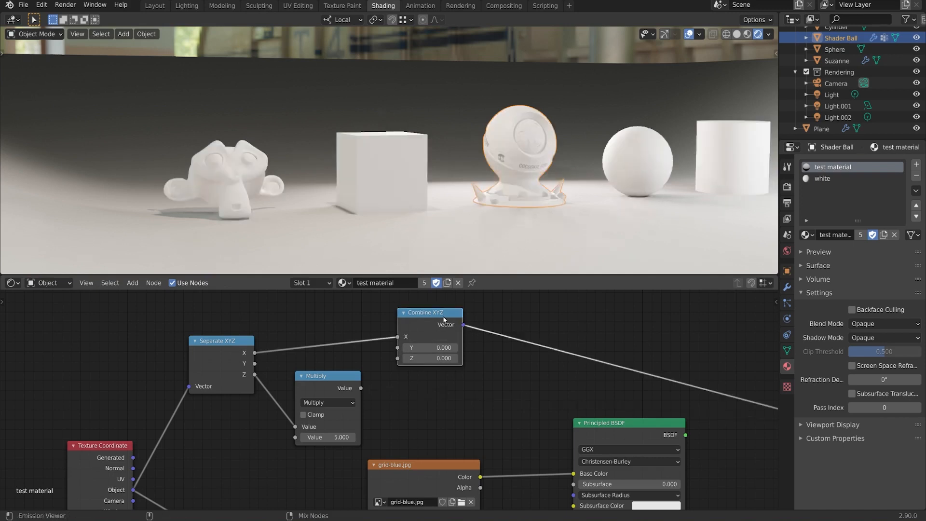
drag(444, 319, 481, 328)
middle_drag(475, 197, 414, 241)
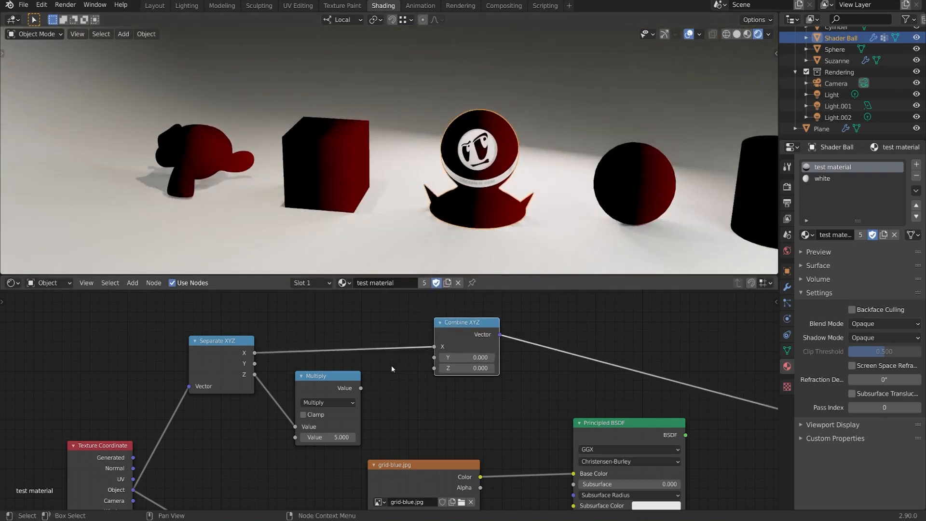
Step: Detach and restore the X link to the Combine XYZ node, and connect the Separate XYZ node's Y output to its Y input
drag(434, 346, 371, 347)
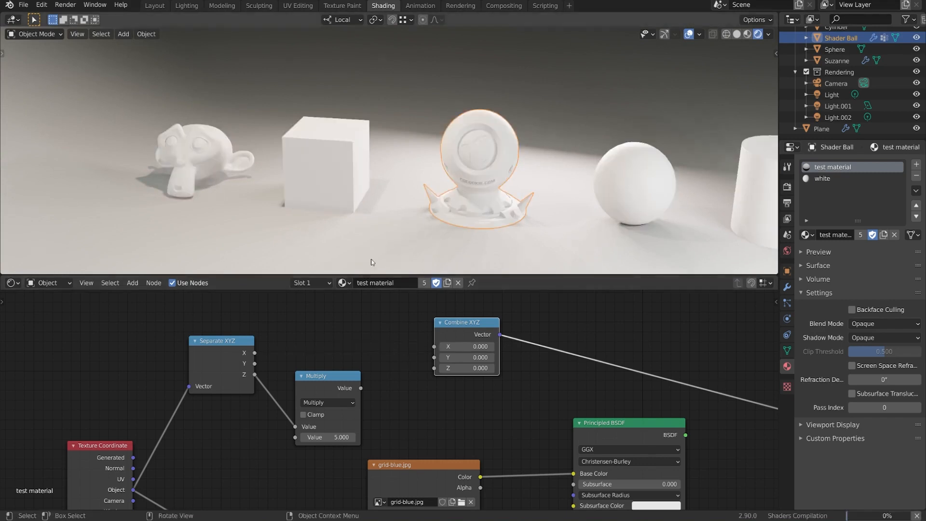
drag(254, 353, 434, 346)
drag(338, 384, 336, 394)
drag(254, 363, 435, 357)
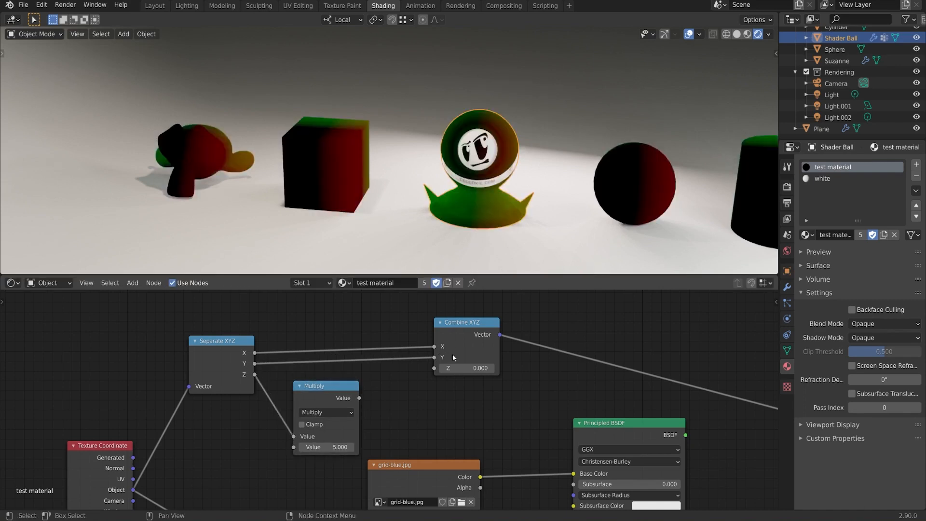
Step: Temporarily remove the Combine XYZ node's X link to view the Y gradient alone, and reconnect it
click(433, 349)
drag(433, 349, 408, 321)
mouse_move(429, 193)
middle_down()
mouse_move(347, 199)
mouse_move(427, 195)
middle_up()
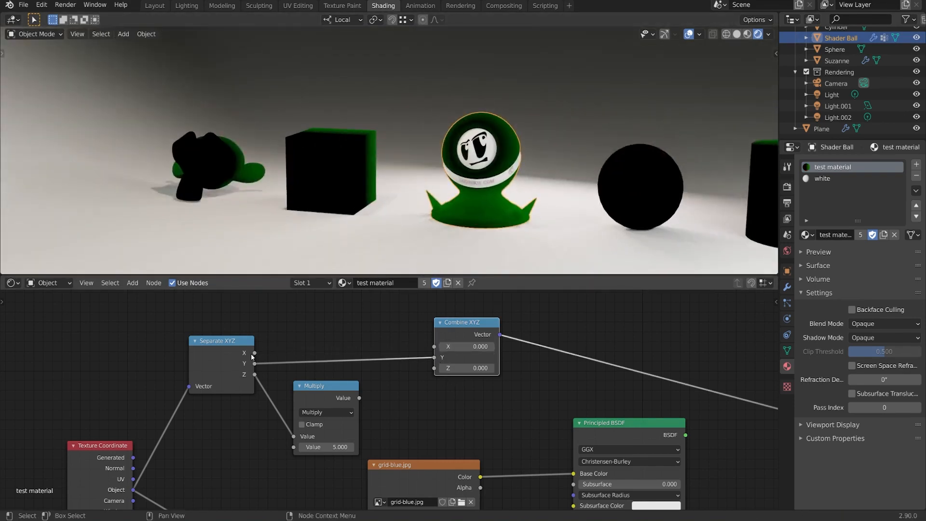
drag(254, 352, 434, 346)
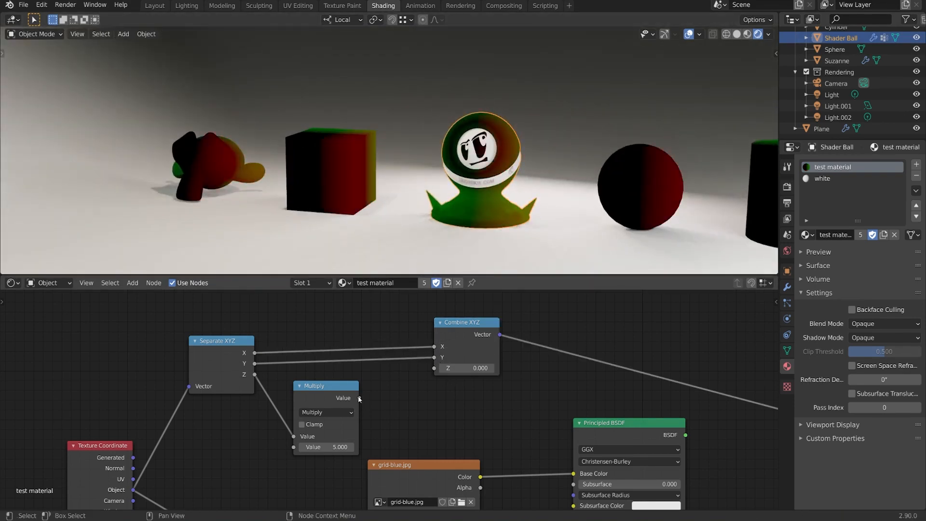
Step: Connect the Multiply node's output to the Combine XYZ node's Z input and tidy the surrounding nodes
drag(359, 398, 434, 368)
ctrl+middle_drag(435, 370, 517, 387)
drag(307, 370, 276, 359)
drag(413, 381, 365, 360)
drag(540, 323, 455, 319)
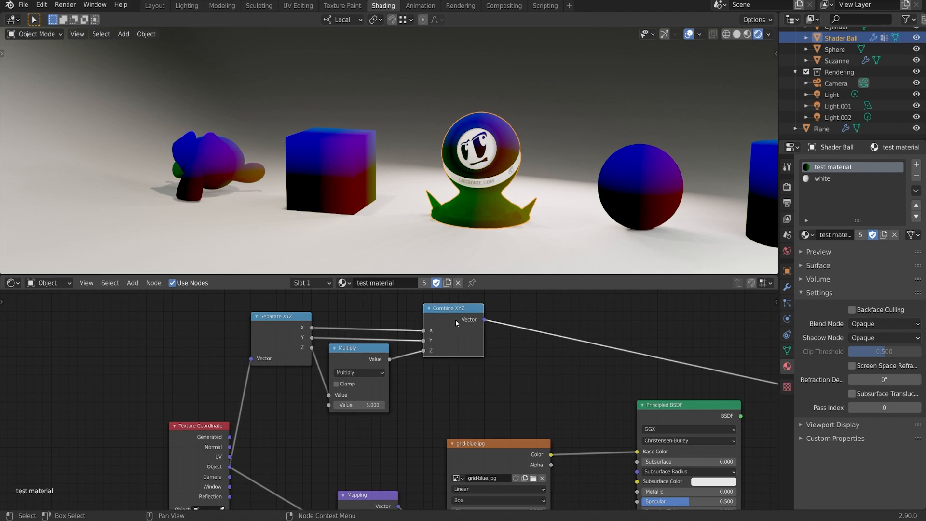
Step: Connect the Combine XYZ vector to the grid-blue.jpg texture's Vector input, preview the texture and view the mapping on the cube up close
scroll(463, 377, down, 1)
drag(483, 437, 545, 417)
scroll(530, 424, down, 2)
drag(459, 317, 484, 474)
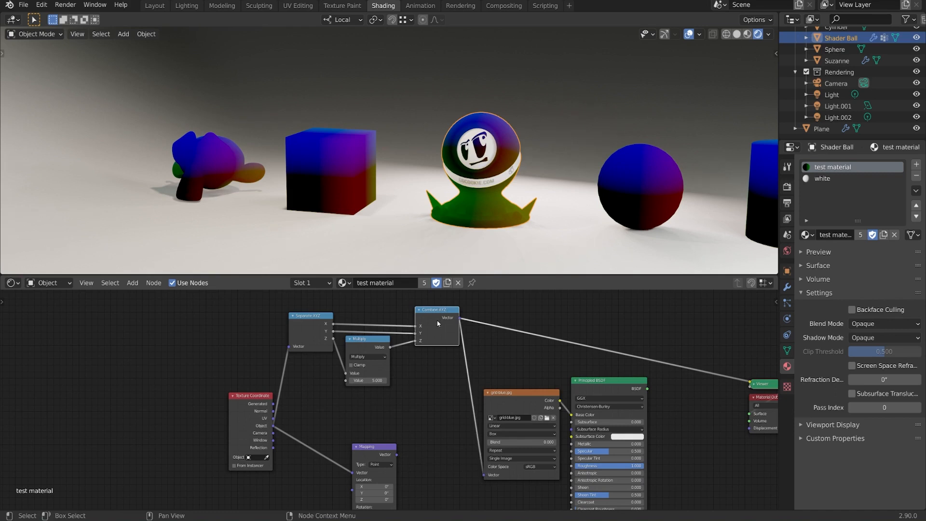
drag(438, 323, 431, 344)
ctrl+shift+click(524, 389)
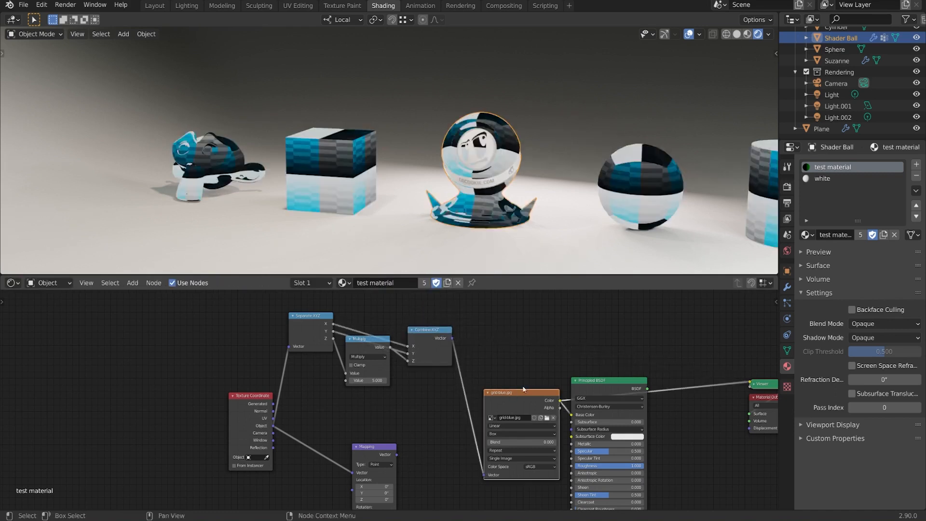
middle_drag(473, 200, 543, 187)
scroll(535, 185, up, 2)
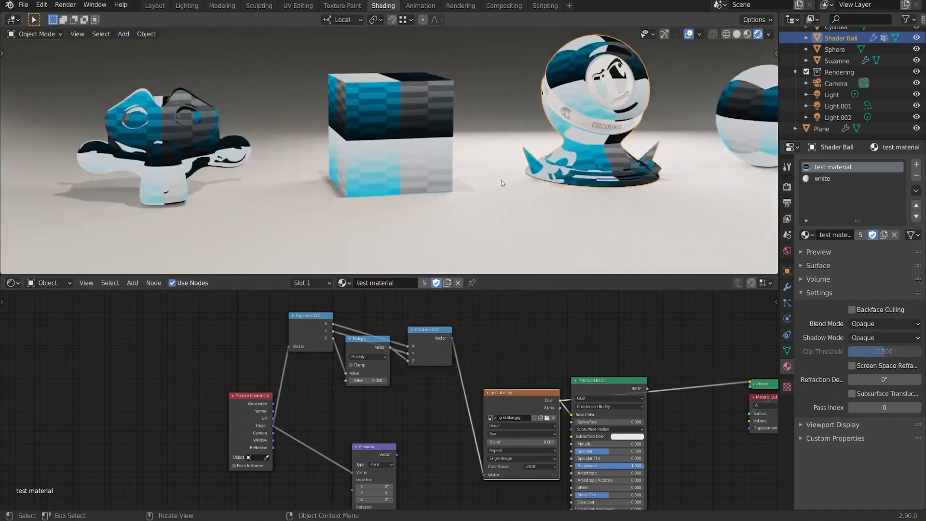
scroll(501, 180, up, 3)
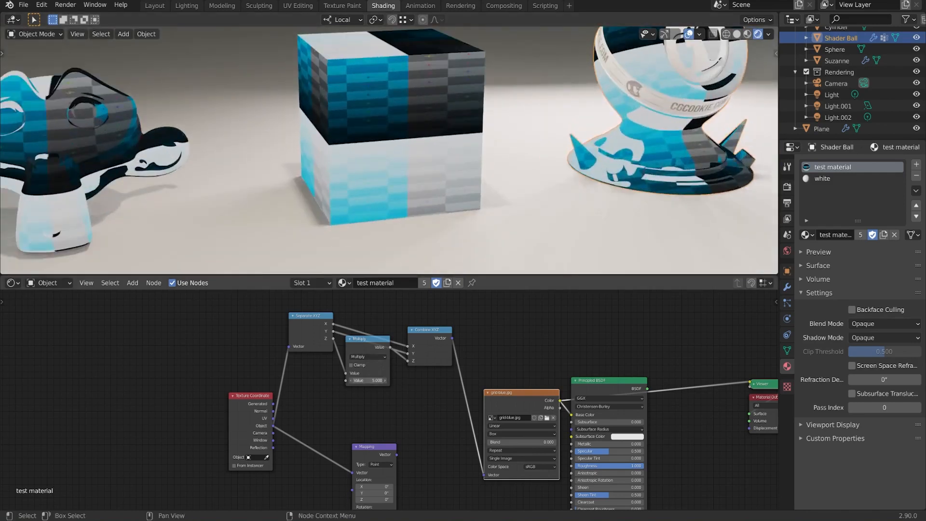
Step: Vary the Multiply node's factor, ending at 7.740, and spread the coordinate nodes apart to leave space before Combine XYZ
mouse_move(368, 380)
shift+mouse_down()
mouse_move(308, 380)
mouse_move(415, 380)
mouse_move(160, 381)
mouse_move(381, 381)
mouse_move(258, 381)
mouse_move(362, 380)
shift+mouse_up()
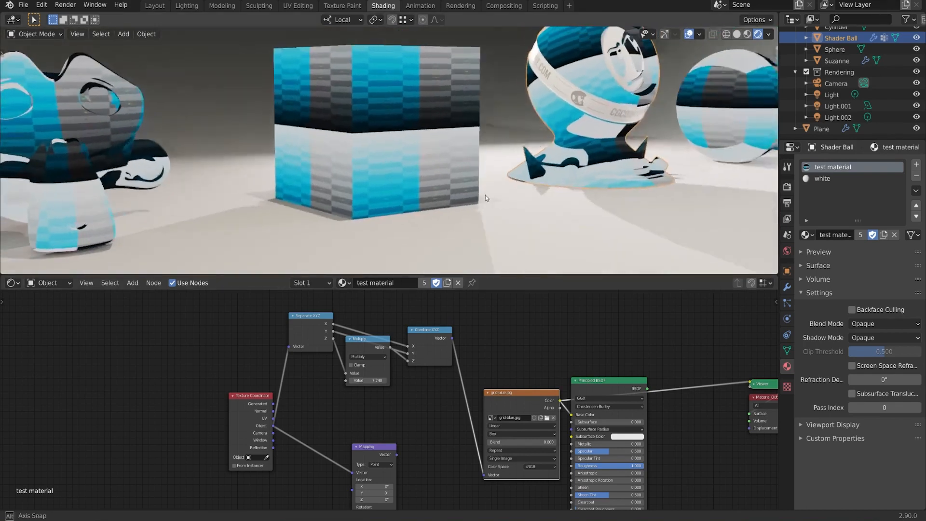
drag(308, 316, 303, 328)
drag(251, 396, 143, 404)
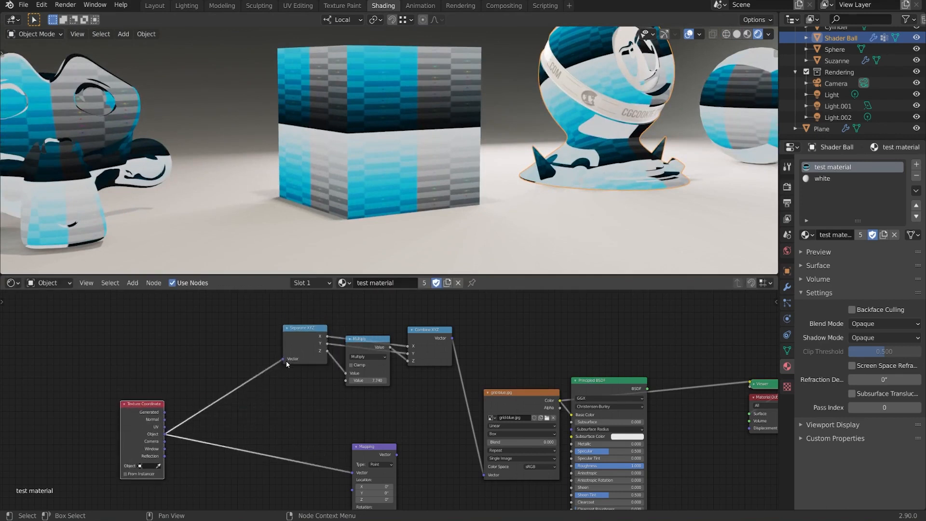
drag(296, 345, 243, 350)
drag(369, 342, 312, 363)
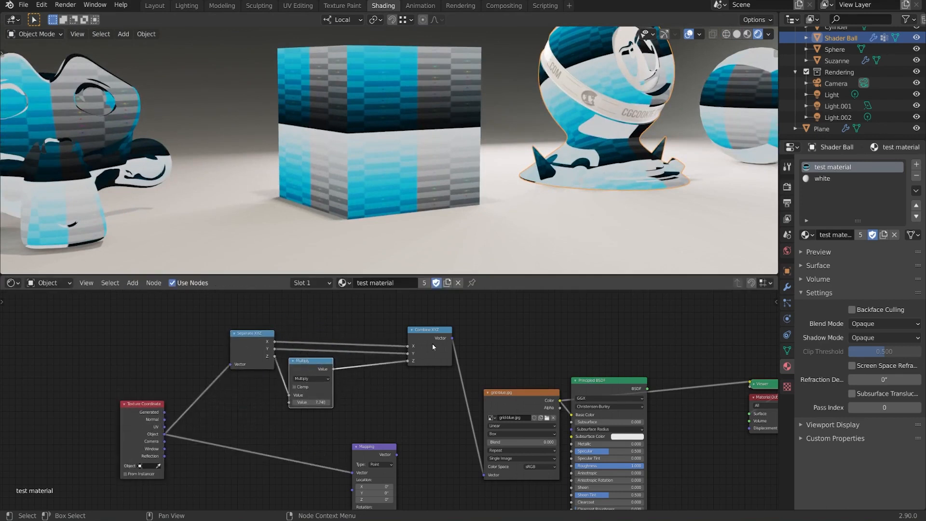
drag(432, 344, 441, 334)
Step: Insert a Math node into the link between the Multiply node and the Combine XYZ node's Z input
key(shift+a)
mouse_move(387, 377)
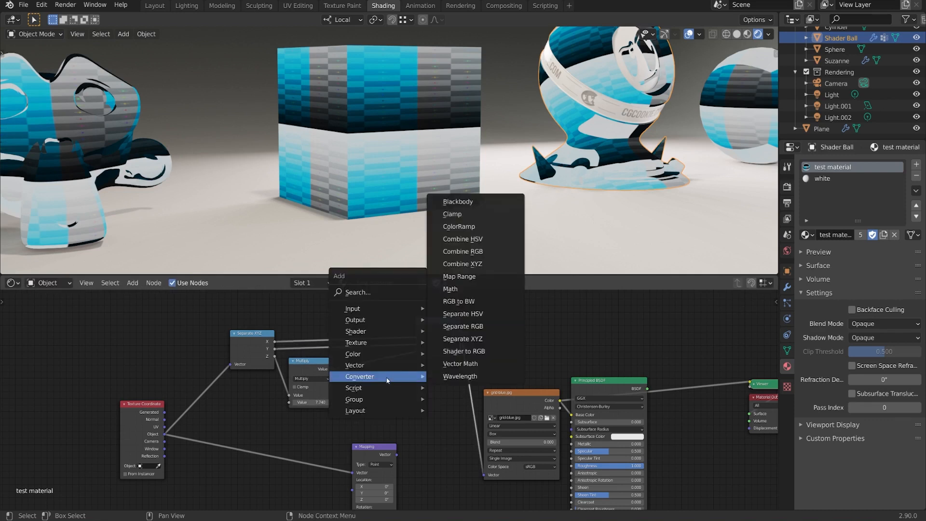
click(450, 288)
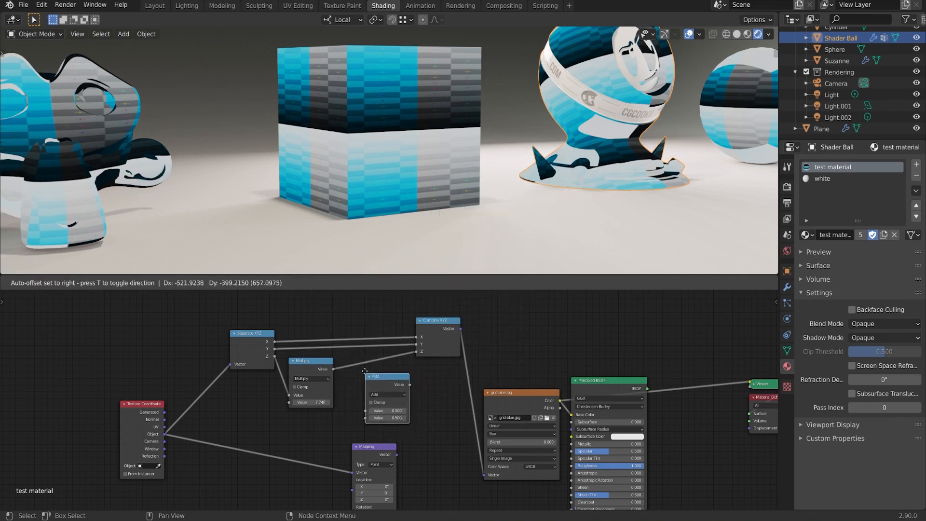
click(360, 358)
key(g)
click(369, 379)
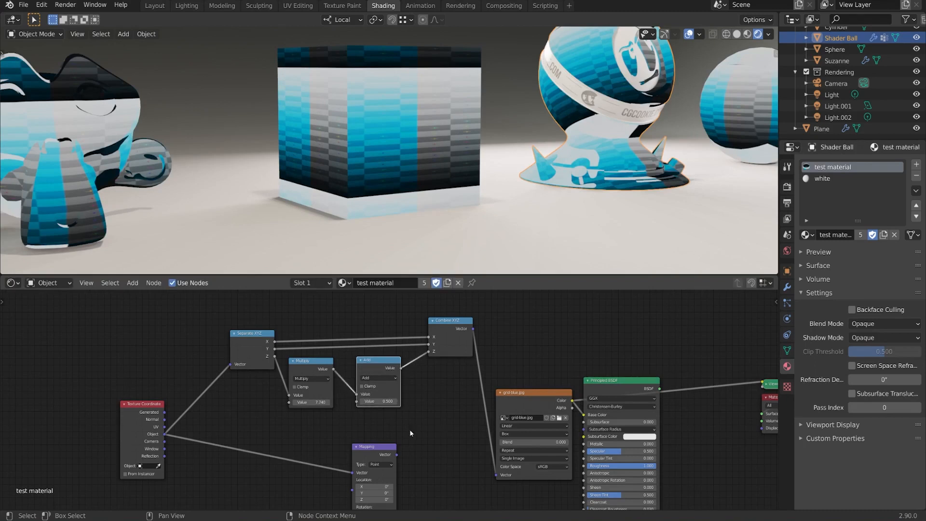
Step: Vary the new Math node's value in Add mode, change its operation to Subtract and adjust the subtracted value
drag(378, 402, 397, 401)
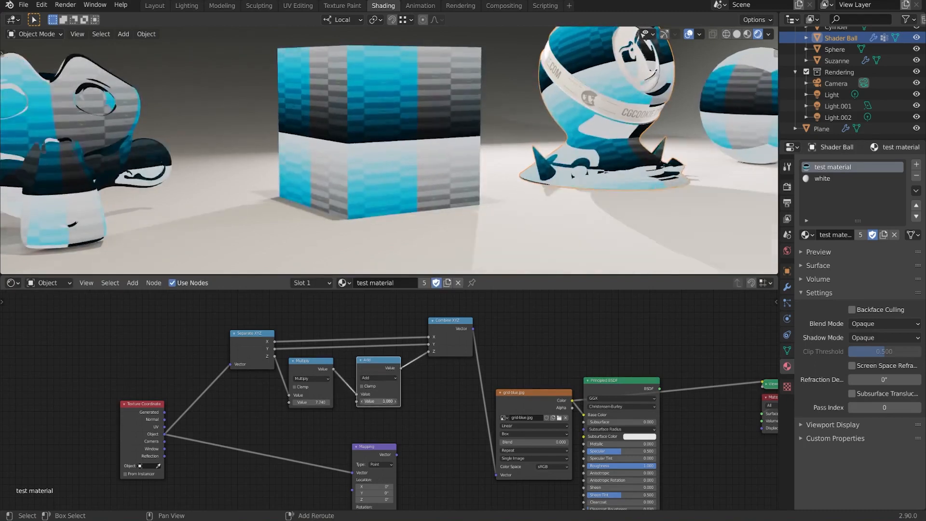
click(391, 379)
click(370, 409)
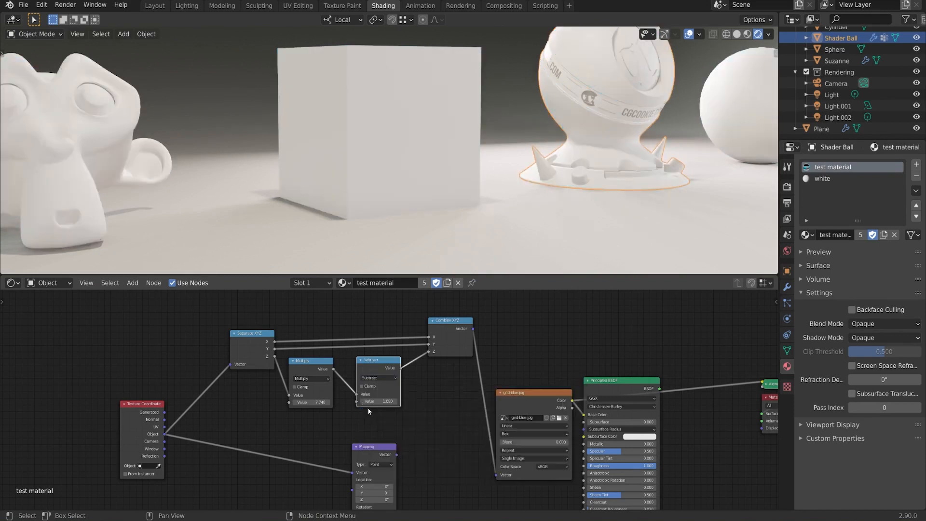
mouse_move(379, 402)
mouse_down()
mouse_move(398, 402)
mouse_move(384, 401)
mouse_up()
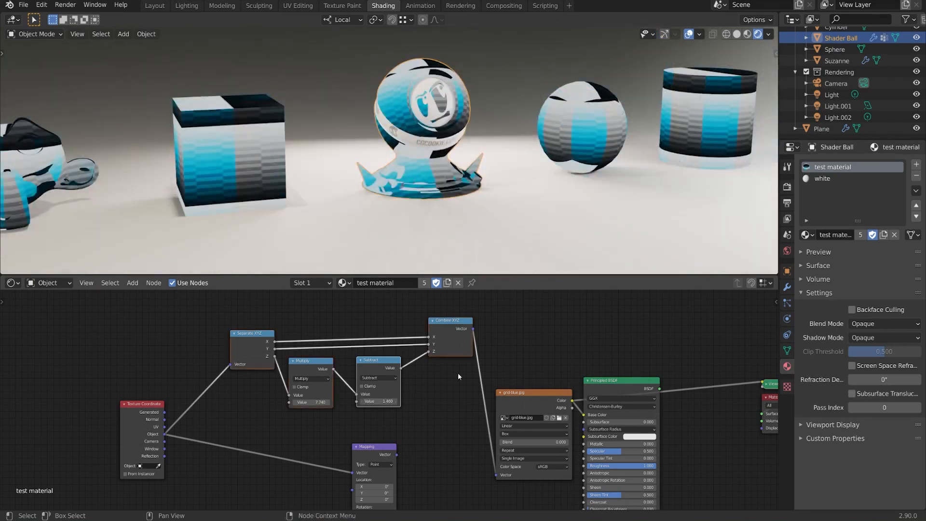
Step: Delete the Separate XYZ, Multiply, Subtract and Combine XYZ nodes while keeping the connection, and arrange the Texture Coordinate and Mapping nodes
drag(226, 303, 487, 413)
key(ctrl+x)
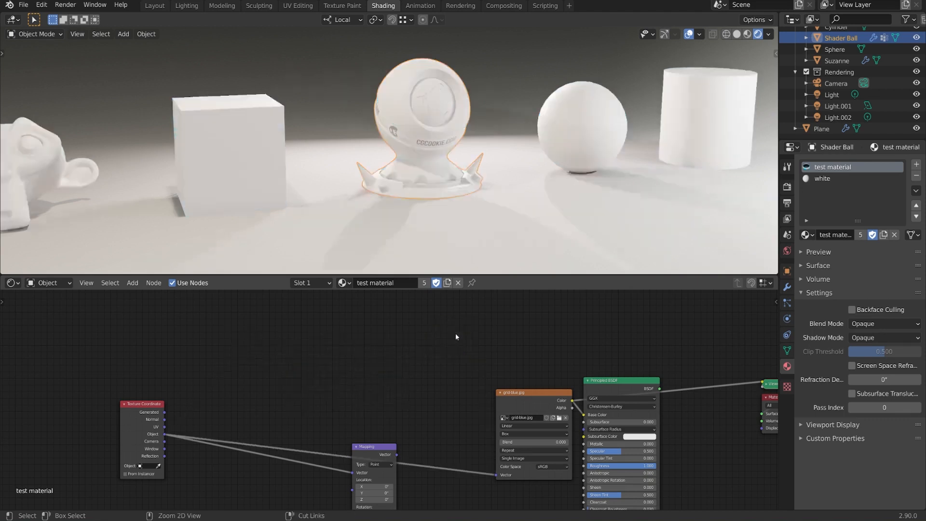
drag(145, 438, 270, 438)
drag(270, 438, 283, 435)
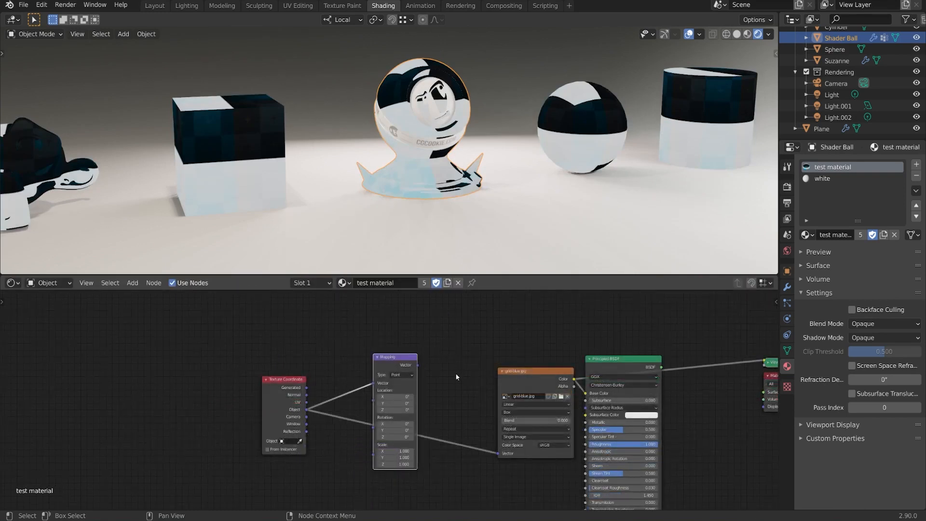
middle_drag(453, 390, 433, 380)
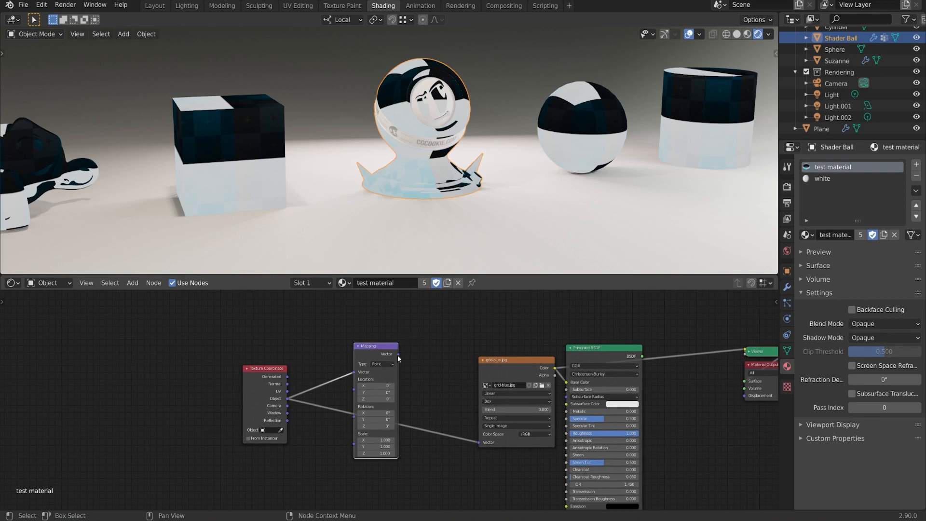
Step: Connect the Mapping node's Vector output to the grid-blue.jpg texture's Vector input and look over the objects
drag(398, 354, 475, 436)
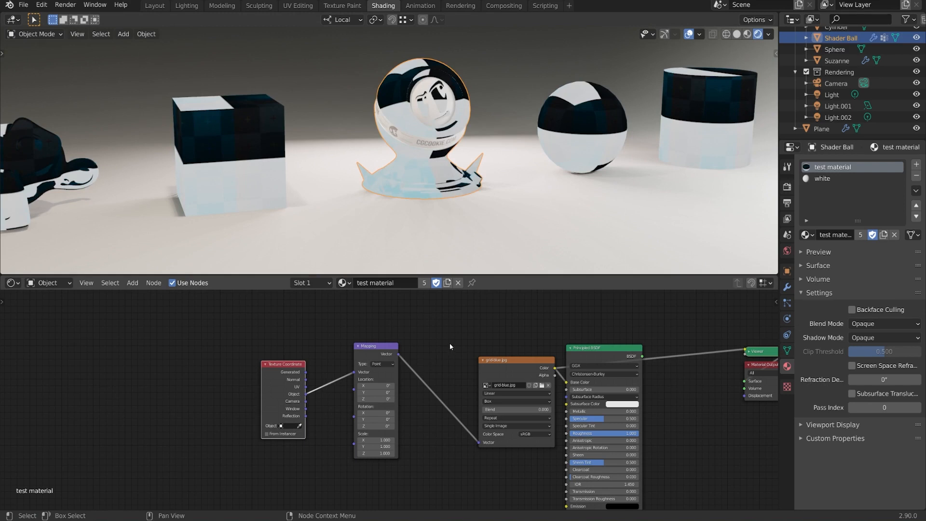
middle_drag(613, 134, 596, 138)
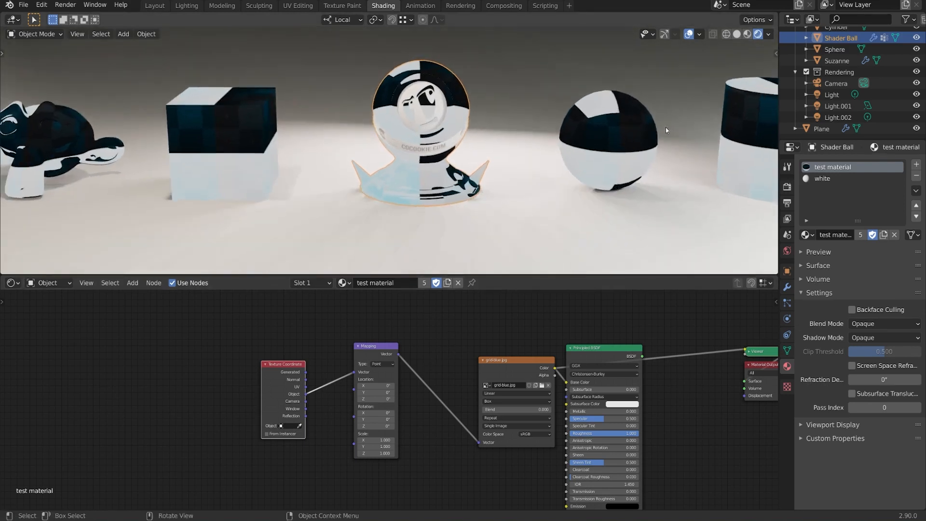
middle_drag(666, 129, 545, 133)
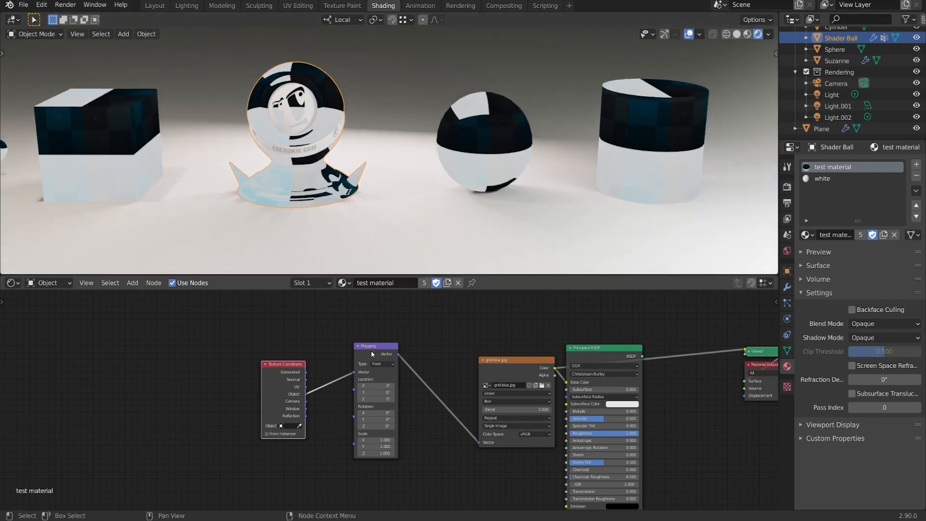
Step: Set the Mapping node's X, Y and Z scale together to about 5.38
drag(282, 389, 292, 390)
drag(379, 350, 386, 346)
scroll(400, 405, up, 1)
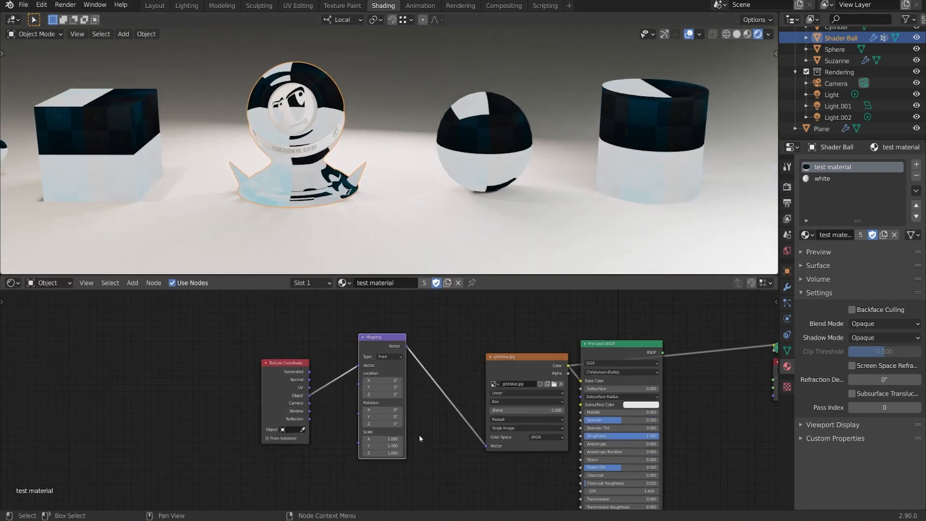
drag(386, 439, 556, 452)
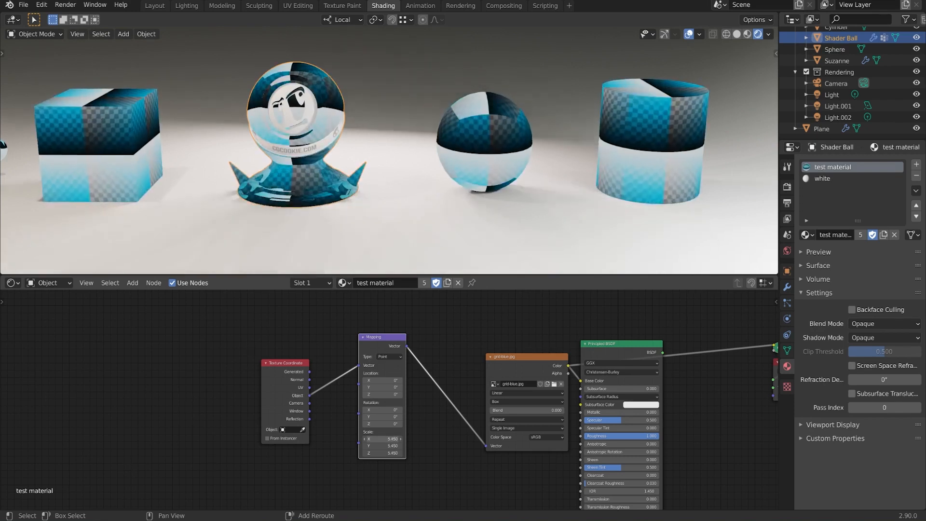
Step: Scale the sphere up uniformly and compare its texture pattern up close with the cylinder's
middle_drag(504, 193, 498, 167)
click(511, 123)
shift+middle_drag(565, 175, 486, 174)
scroll(488, 184, down, 1)
key(s)
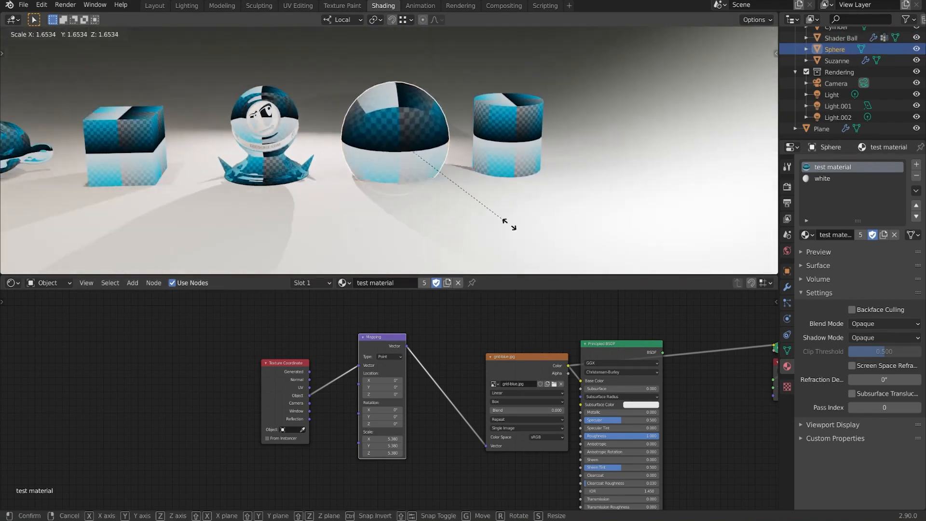
click(681, 81)
scroll(575, 140, up, 4)
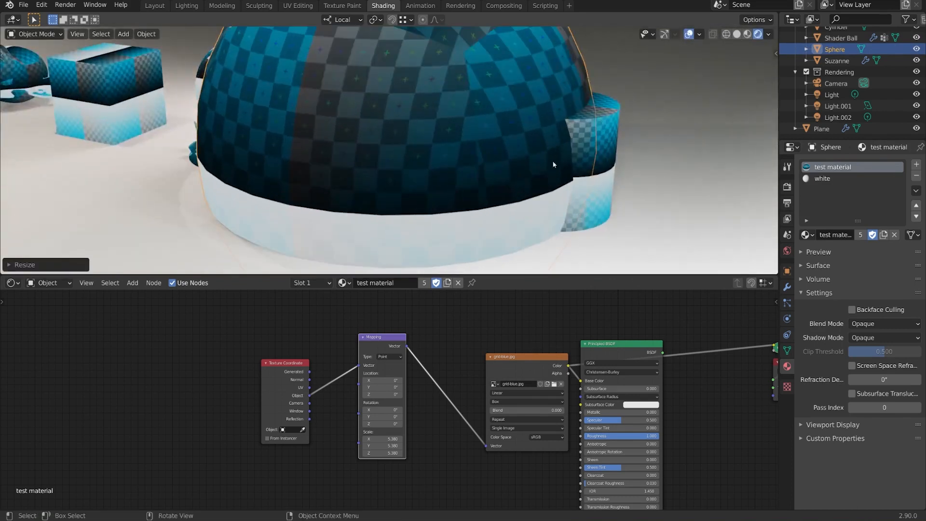
scroll(553, 164, up, 3)
scroll(434, 156, up, 4)
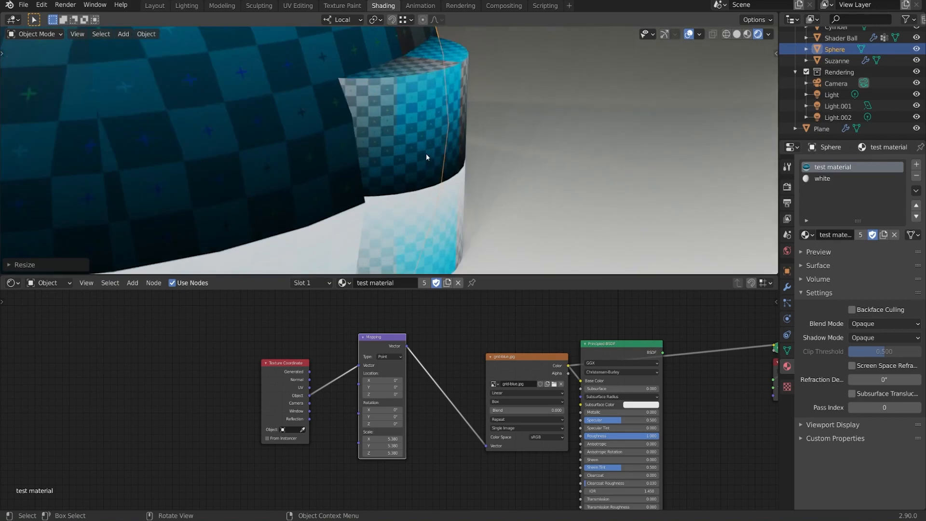
scroll(427, 154, up, 4)
scroll(540, 174, down, 5)
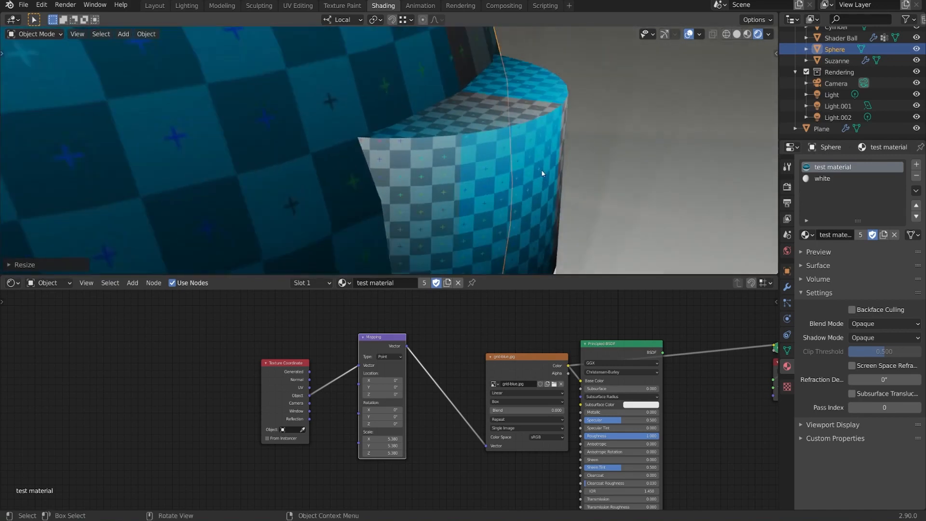
middle_drag(533, 184, 572, 182)
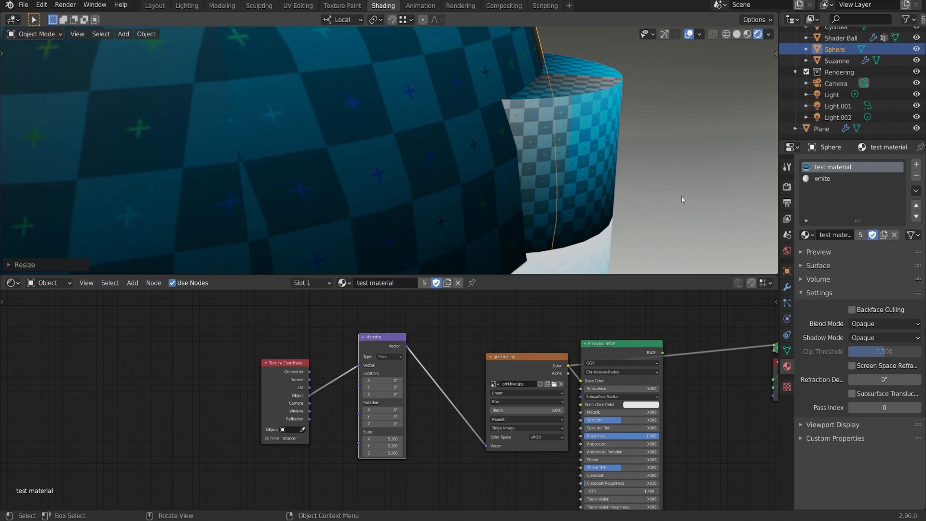
Step: Show the sphere's object properties, apply its scale and compare its texture pattern with the cylinder's
click(787, 271)
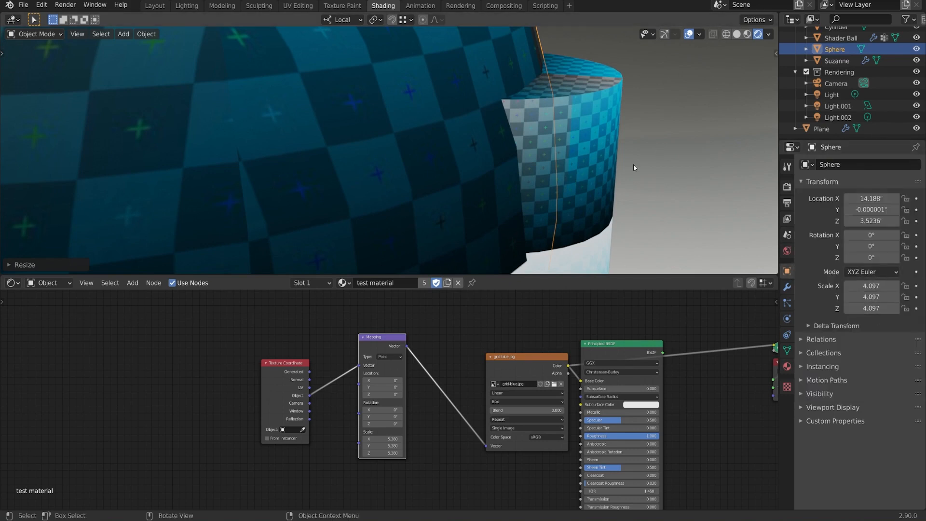
key(ctrl+a)
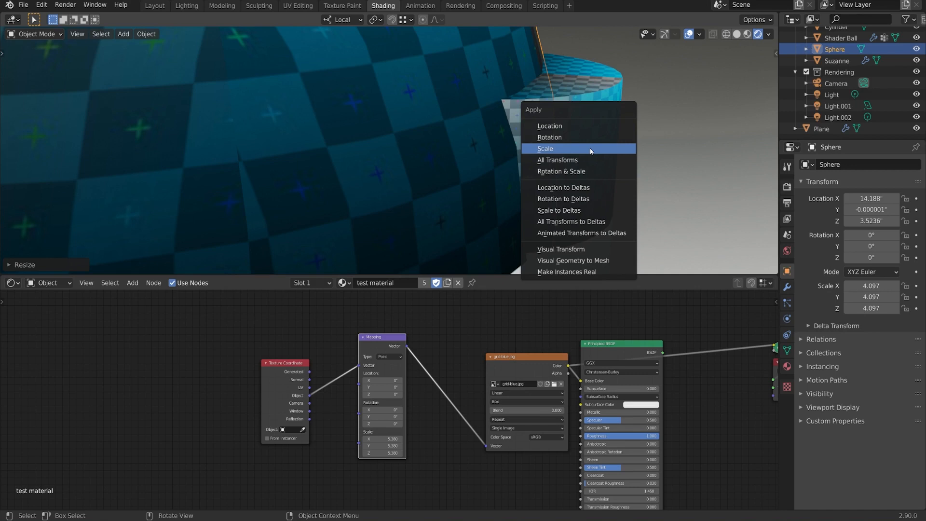
click(589, 149)
middle_drag(589, 149, 408, 163)
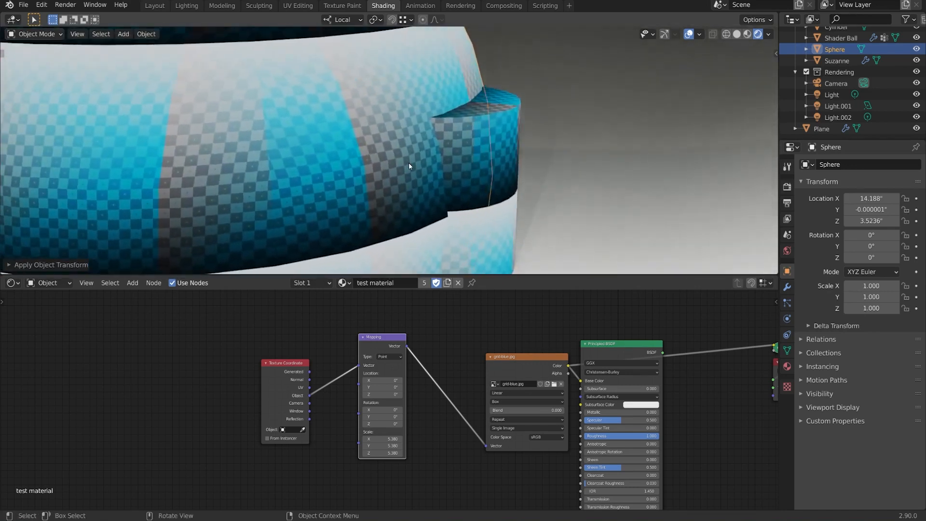
scroll(408, 163, up, 3)
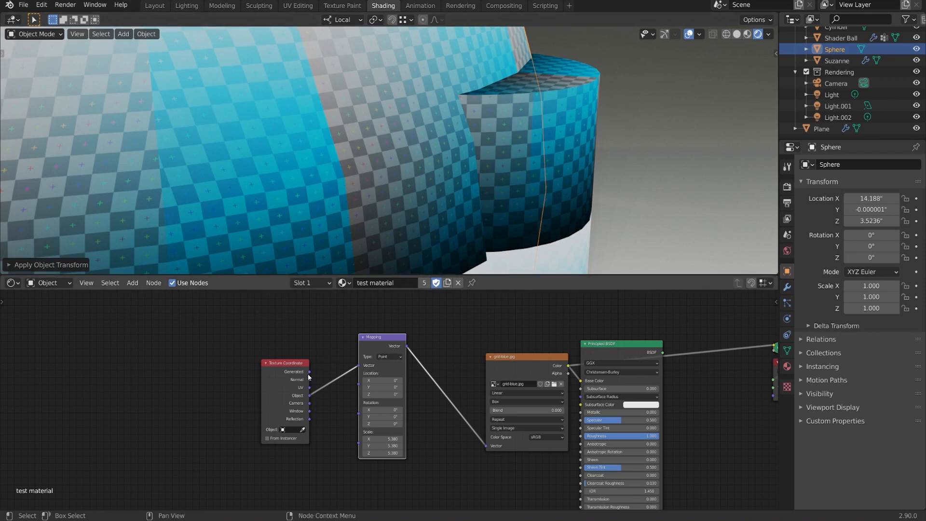
Step: Connect the Texture Coordinate node's Generated output to the Mapping node's Vector input and compare the pattern on the sphere and cylinder
drag(309, 372, 359, 365)
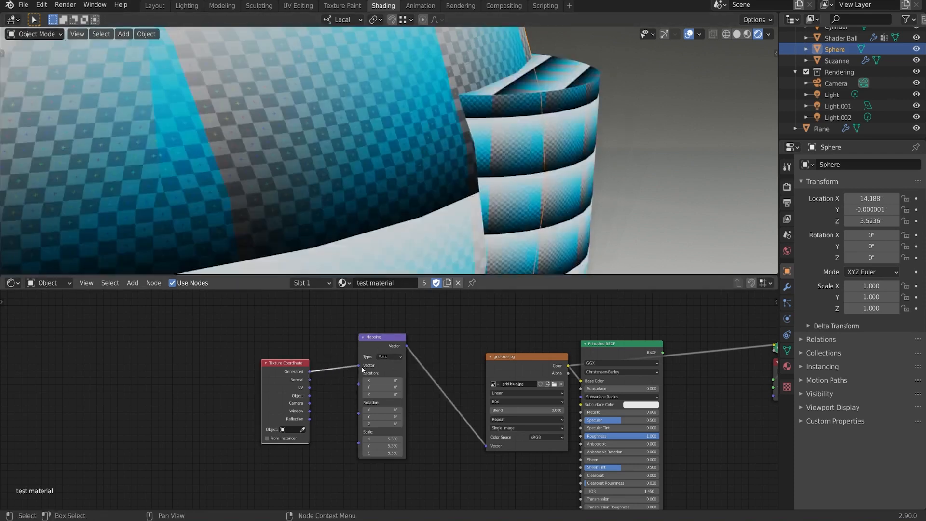
mouse_move(434, 164)
middle_down()
mouse_move(462, 158)
mouse_move(407, 154)
mouse_move(485, 165)
mouse_move(355, 181)
mouse_move(444, 181)
mouse_move(437, 169)
middle_up()
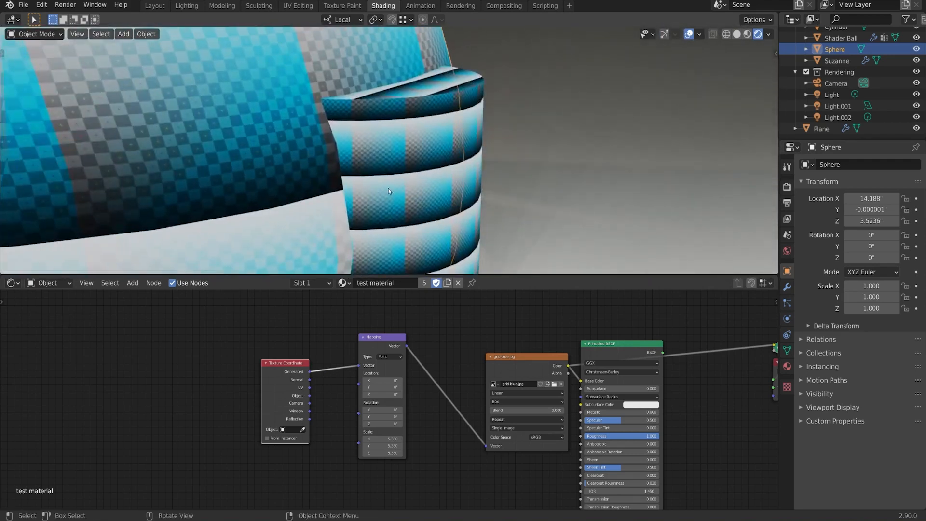
middle_drag(388, 191, 400, 192)
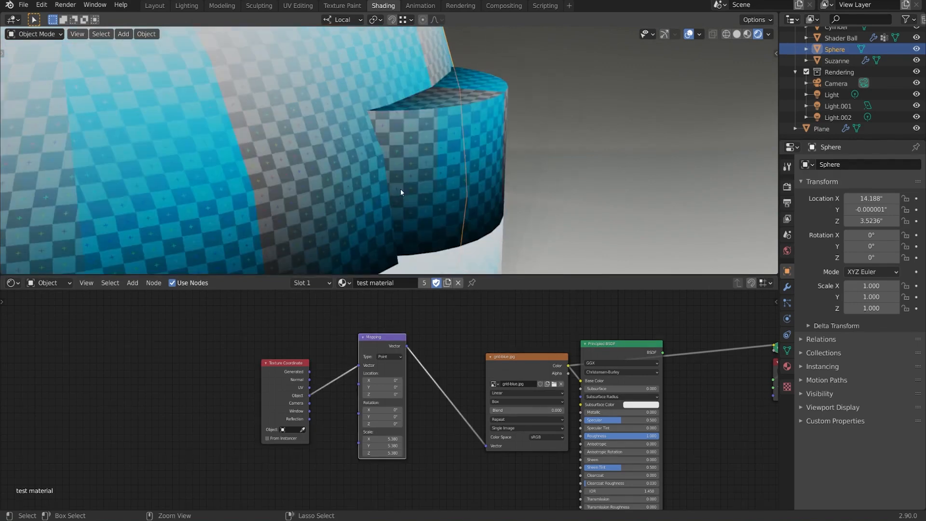
scroll(400, 189, down, 6)
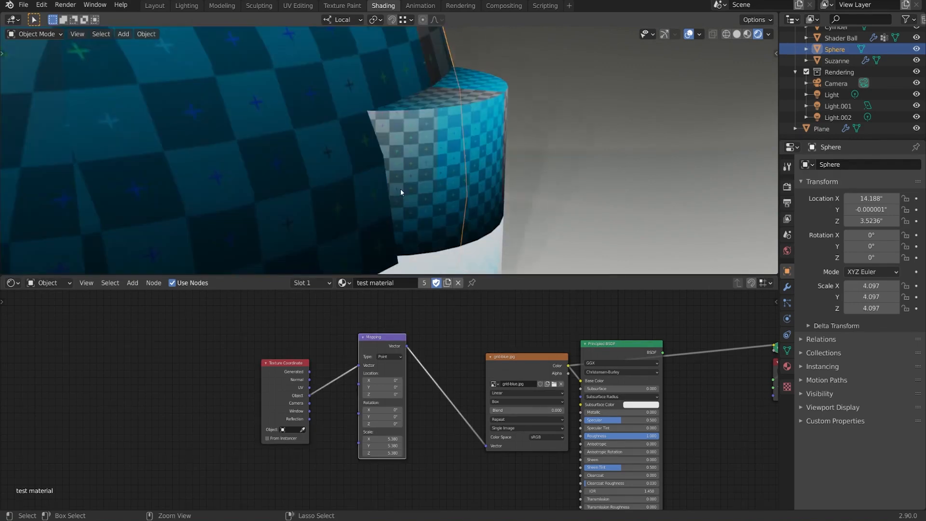
Step: Delete the Texture Coordinate and Mapping nodes
middle_drag(316, 201, 496, 190)
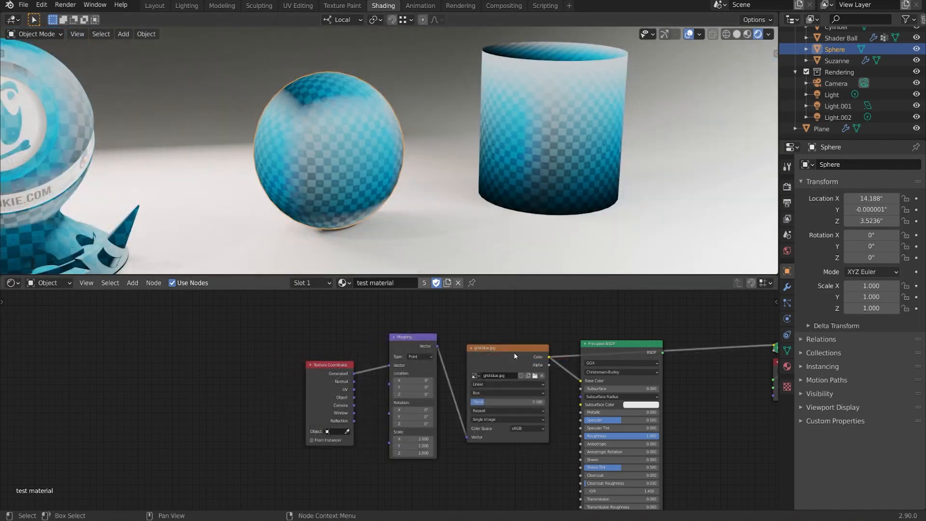
drag(246, 313, 444, 490)
key(x)
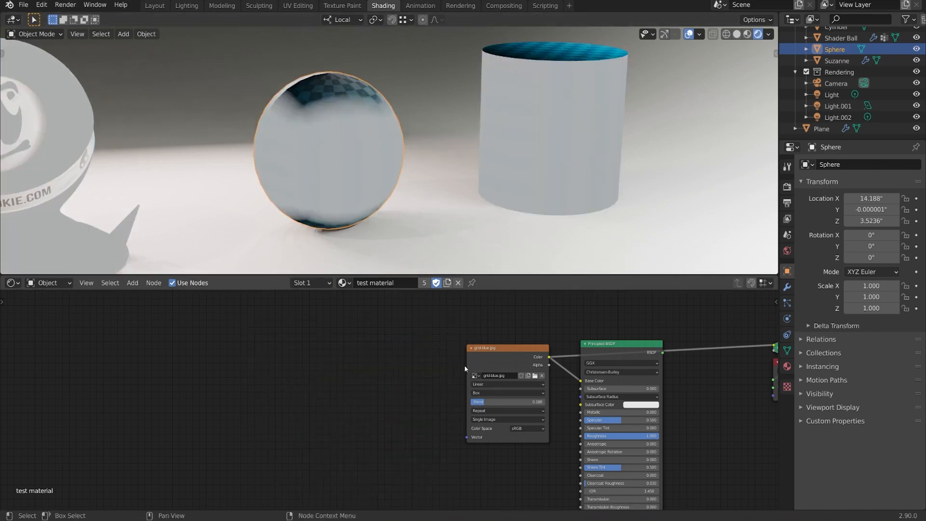
Step: Add a connected Texture Coordinate and Mapping node setup to the grid-blue.jpg texture with Node Wrangler
middle_drag(404, 134, 391, 153)
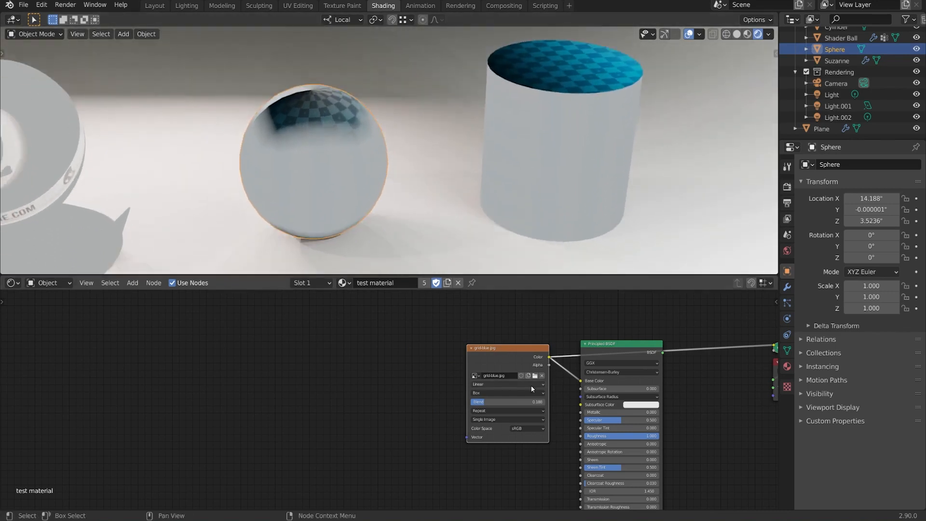
click(500, 393)
key(ctrl+t)
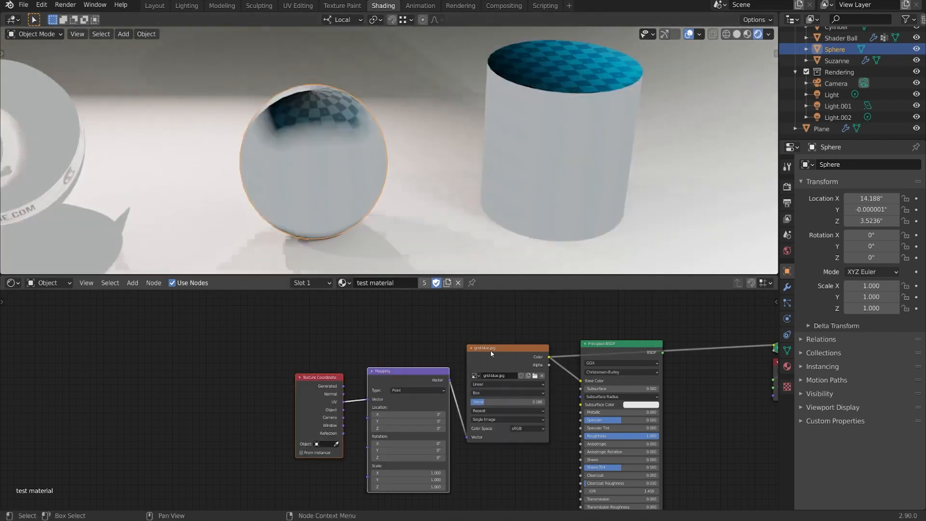
Step: Line up the new nodes with the texture node and connect the Generated output to the Mapping node's Vector input
drag(398, 386, 399, 355)
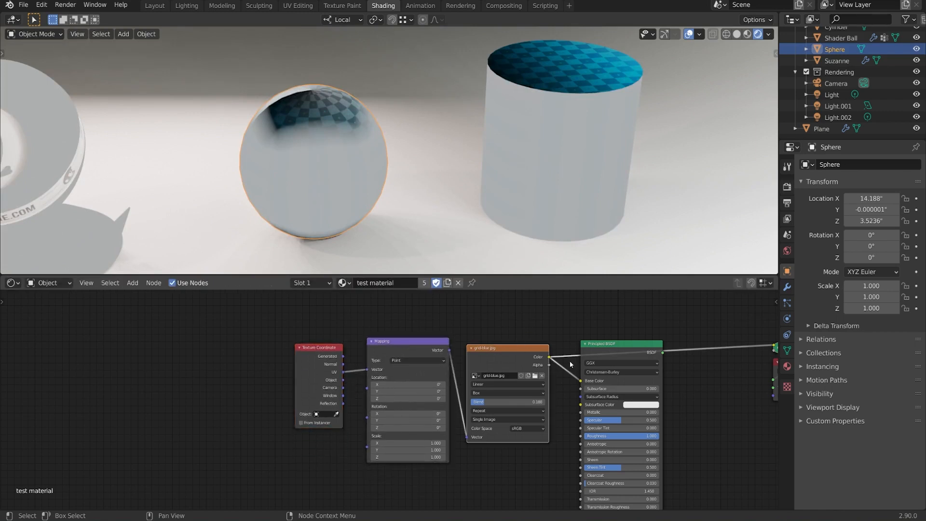
middle_drag(523, 353, 533, 335)
scroll(533, 335, up, 1)
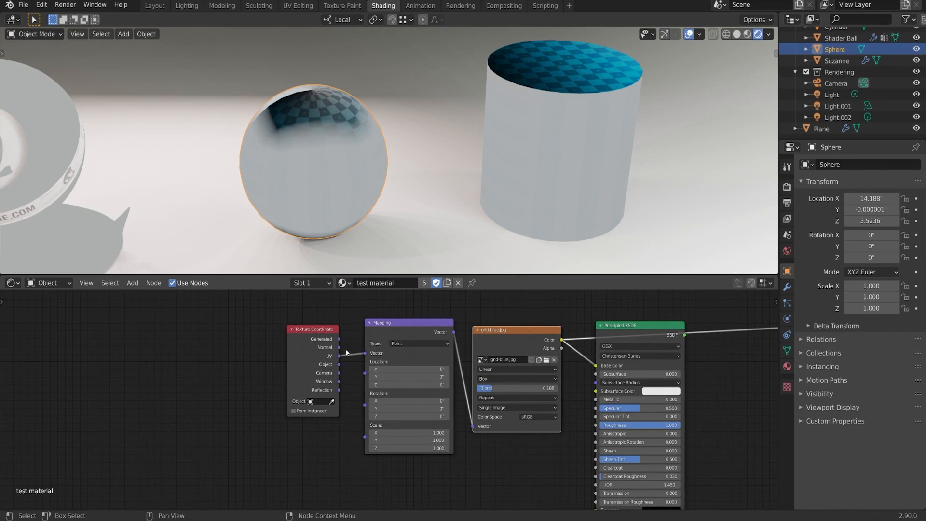
drag(340, 340, 365, 353)
middle_drag(511, 227, 418, 176)
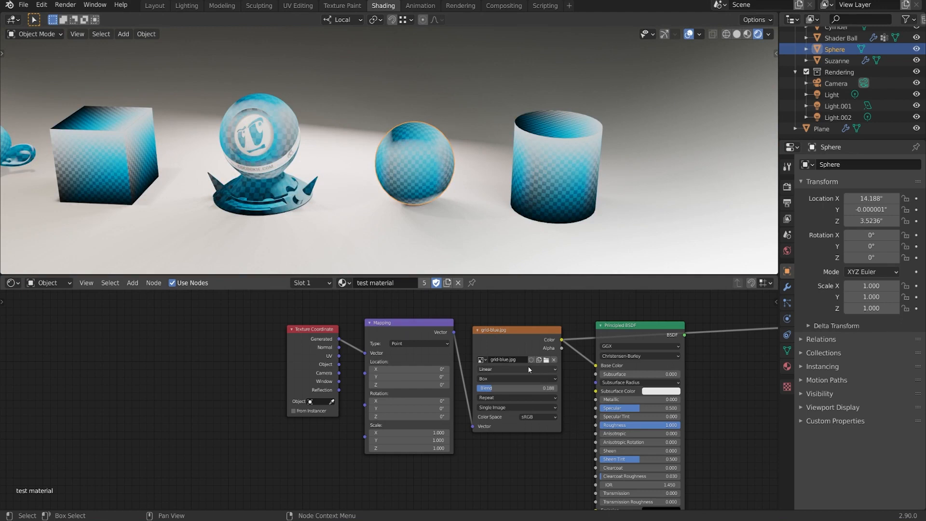
Step: Set the grid-blue.jpg texture's projection to Sphere and examine the mapping on the sphere, cylinder, shader ball and cube
click(520, 379)
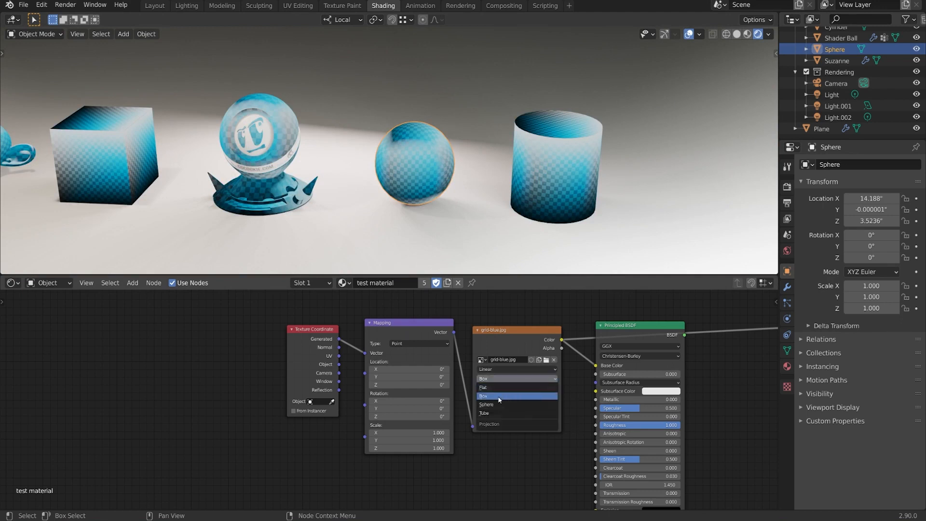
click(487, 404)
middle_drag(408, 181, 493, 122)
scroll(450, 184, up, 2)
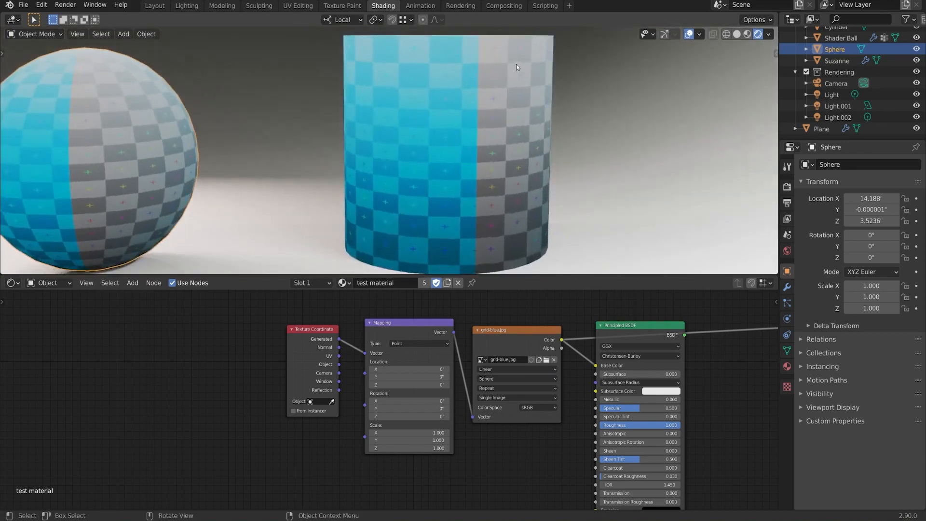
scroll(446, 64, up, 1)
middle_drag(496, 153, 530, 173)
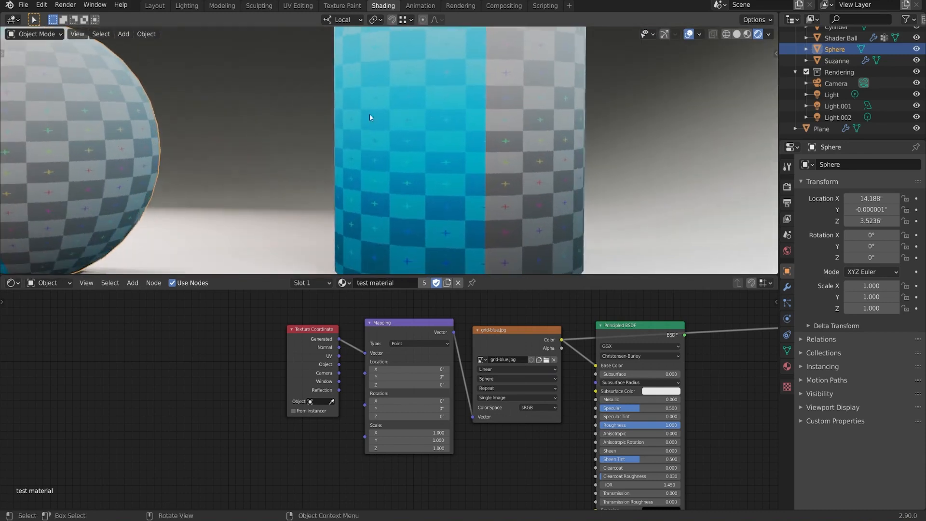
middle_drag(482, 124, 499, 133)
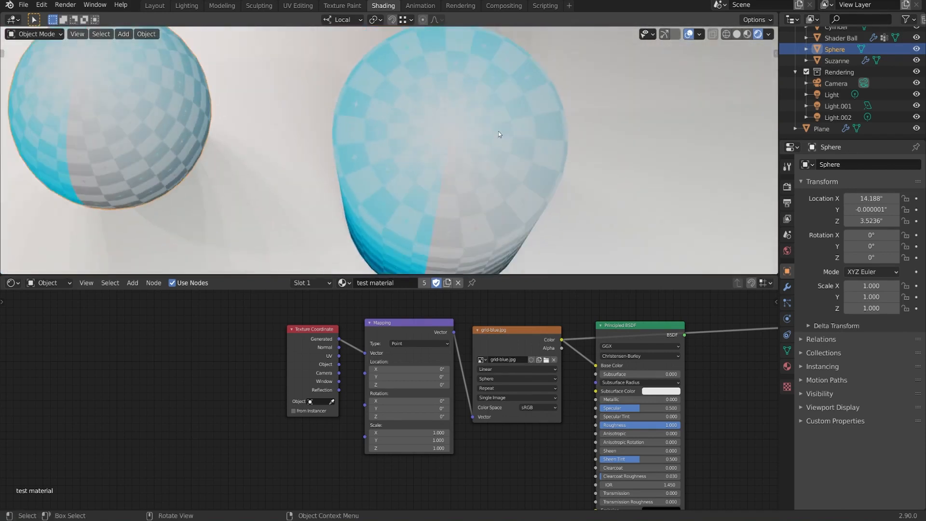
scroll(475, 132, down, 3)
middle_drag(292, 156, 287, 138)
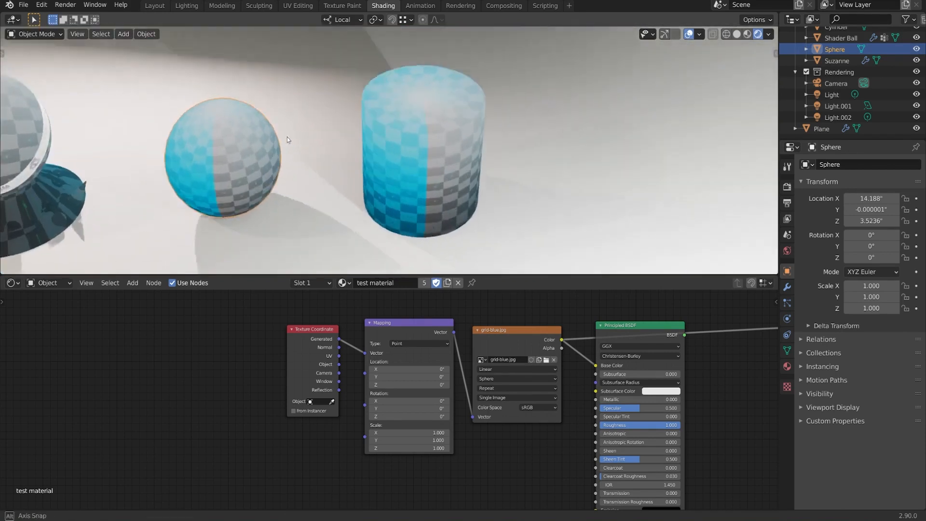
shift+middle_drag(198, 198, 568, 204)
middle_drag(448, 202, 437, 162)
Step: Set the grid-blue.jpg texture's projection to Tube and examine the sides and top of the cylinder and the other objects
click(492, 379)
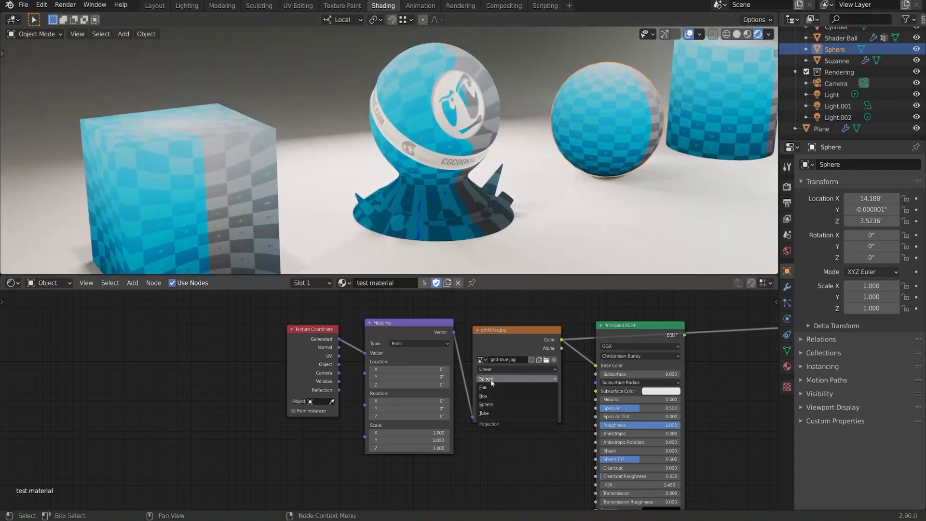
click(491, 414)
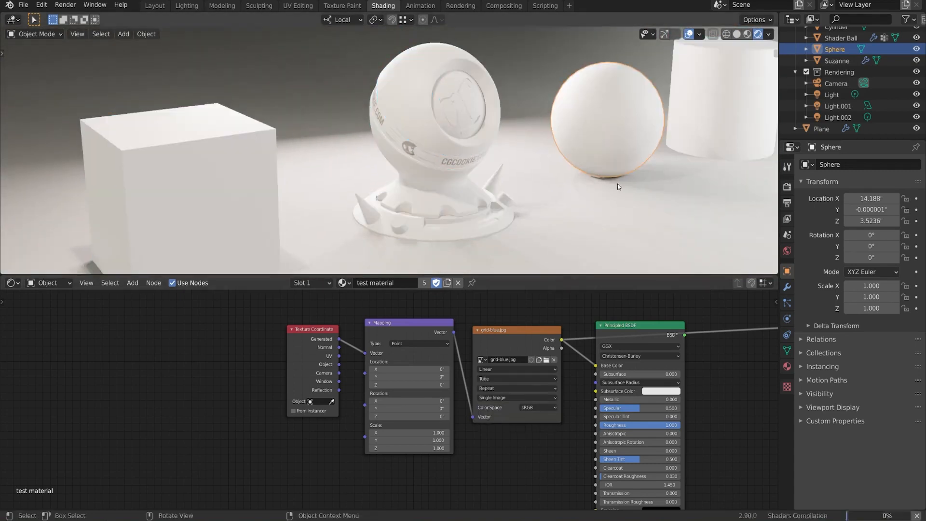
scroll(622, 182, down, 4)
middle_drag(680, 159, 422, 169)
scroll(463, 183, up, 4)
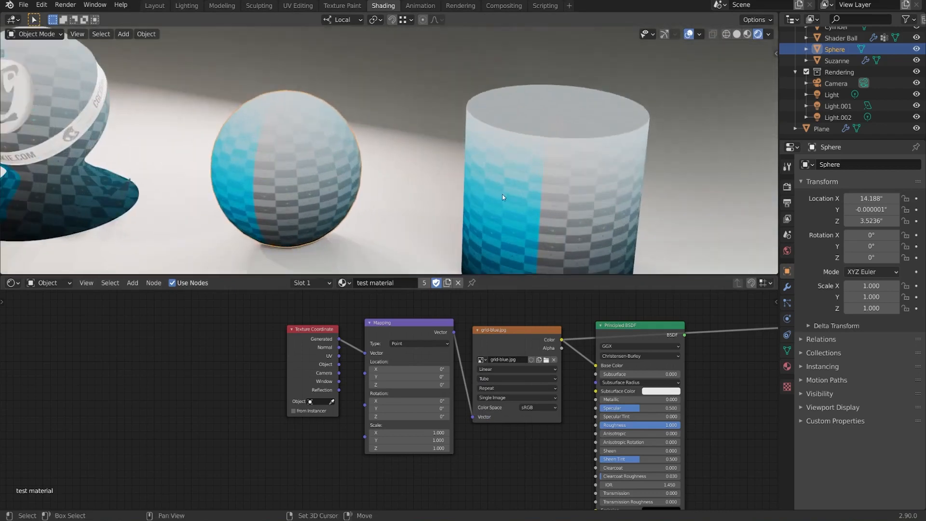
shift+middle_drag(502, 195, 416, 169)
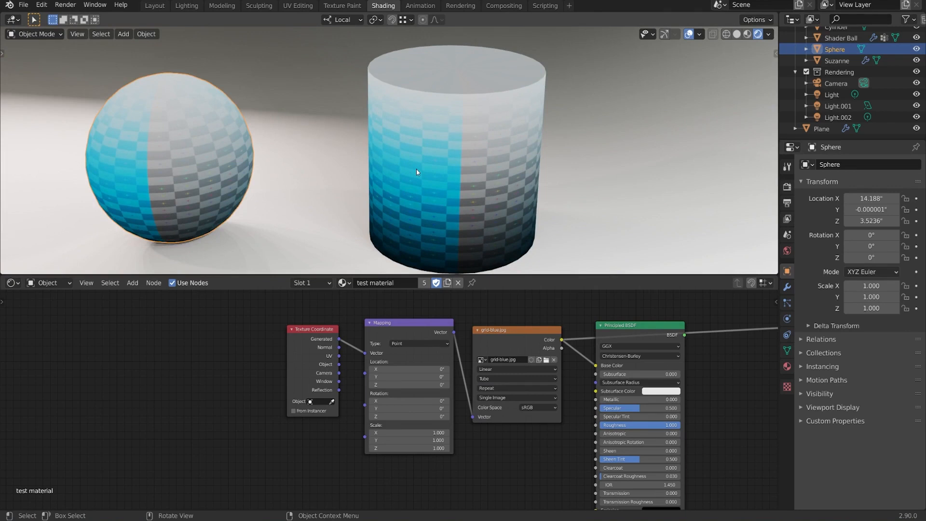
scroll(381, 183, down, 1)
shift+middle_drag(314, 186, 498, 105)
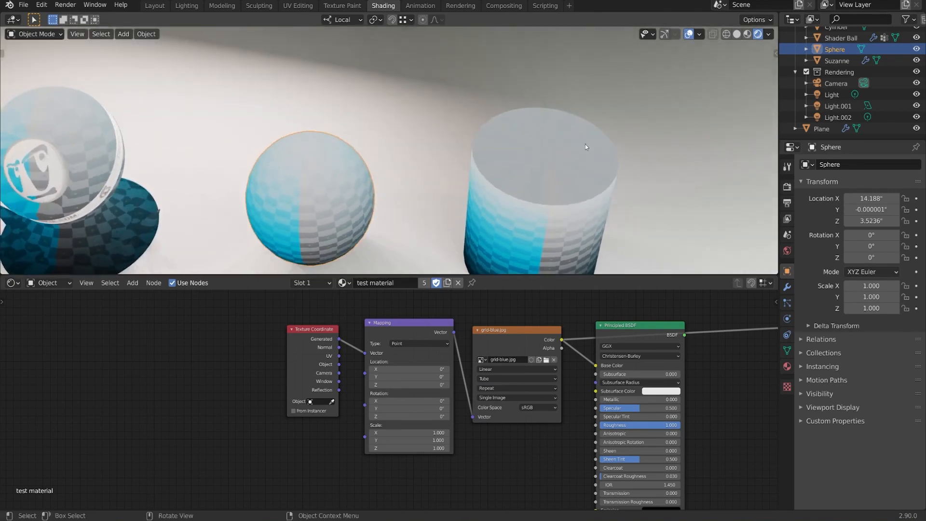
middle_drag(407, 215, 468, 267)
Step: Switch the grid-blue.jpg texture's projection to Box for comparison and set it back to Flat
click(509, 377)
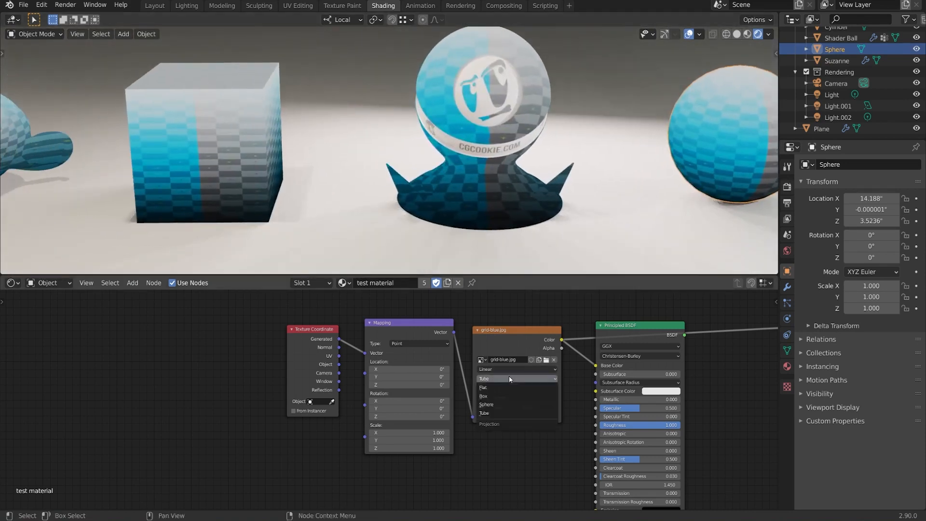
click(521, 391)
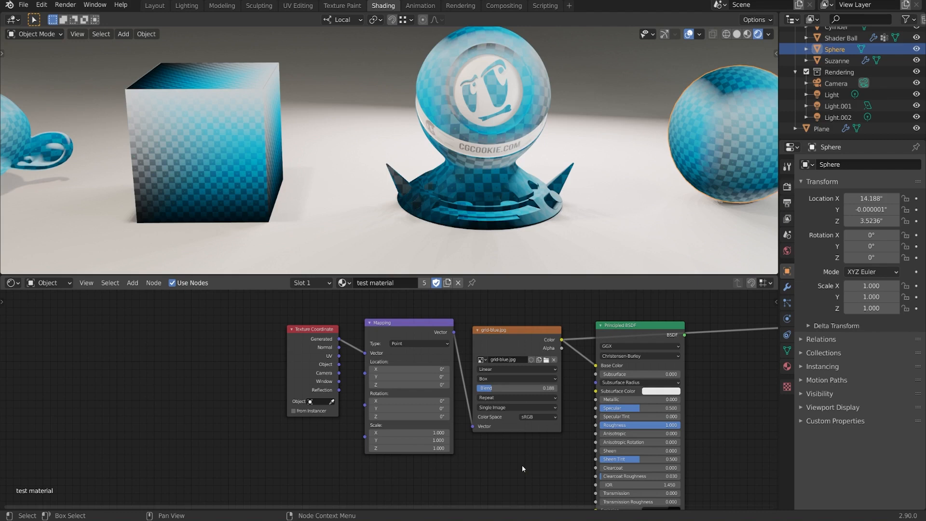
click(493, 378)
click(482, 388)
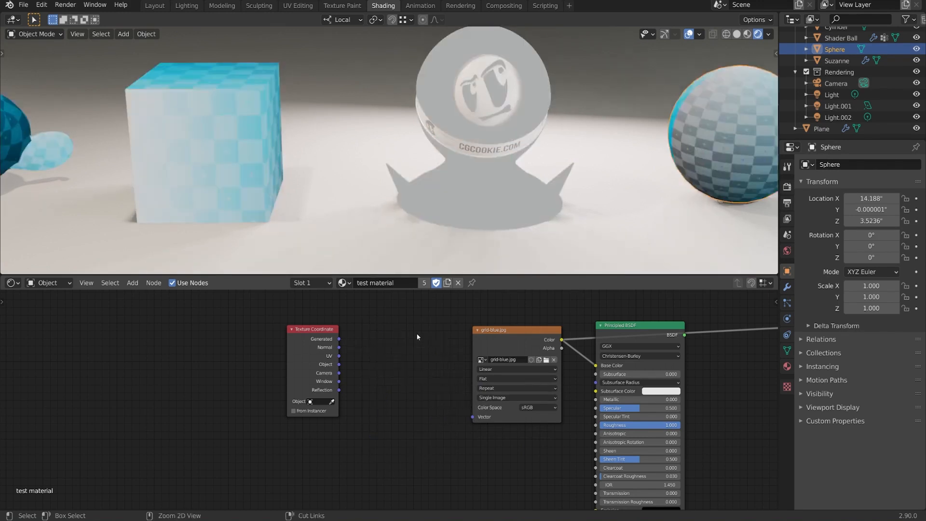
Step: Delete the Mapping node while keeping the Generated connection to the texture, and move the Texture Coordinate node closer to it
key(ctrl+x)
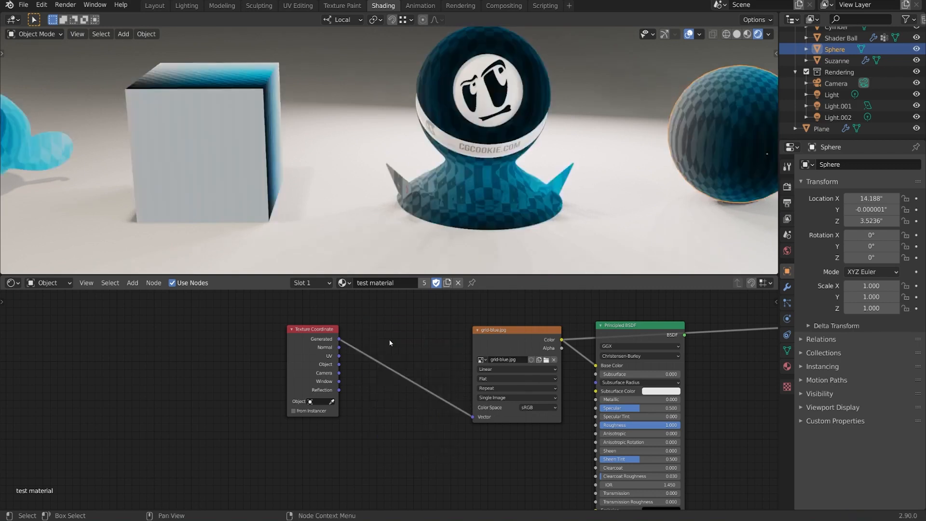
drag(316, 351, 394, 360)
middle_drag(434, 354, 415, 356)
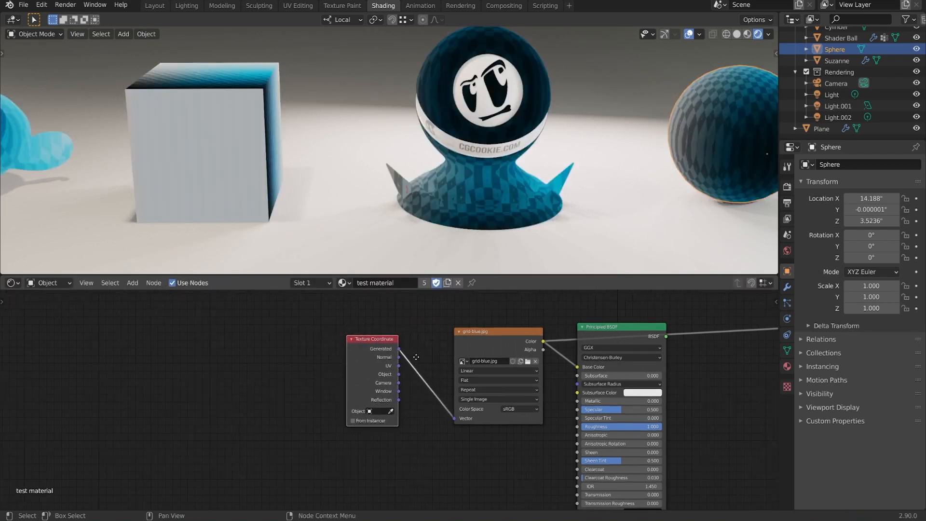
middle_drag(380, 181, 470, 163)
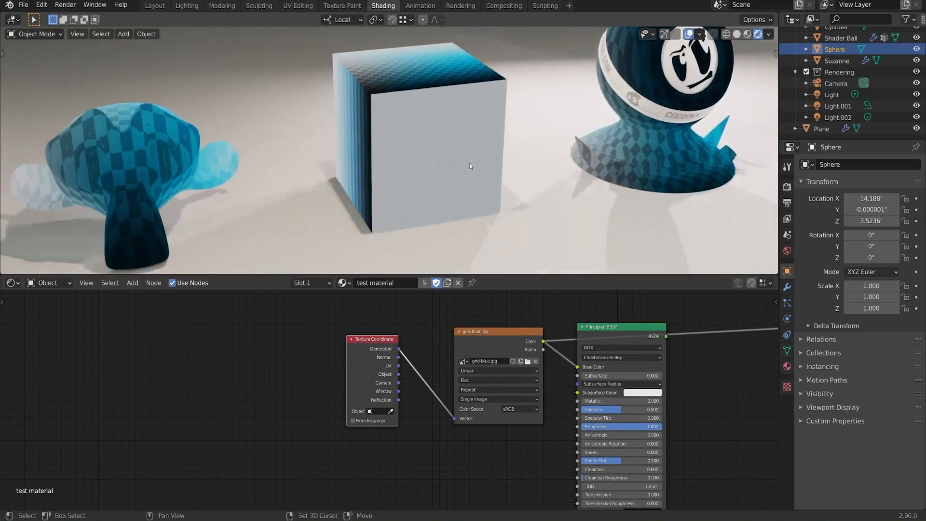
drag(369, 352, 352, 350)
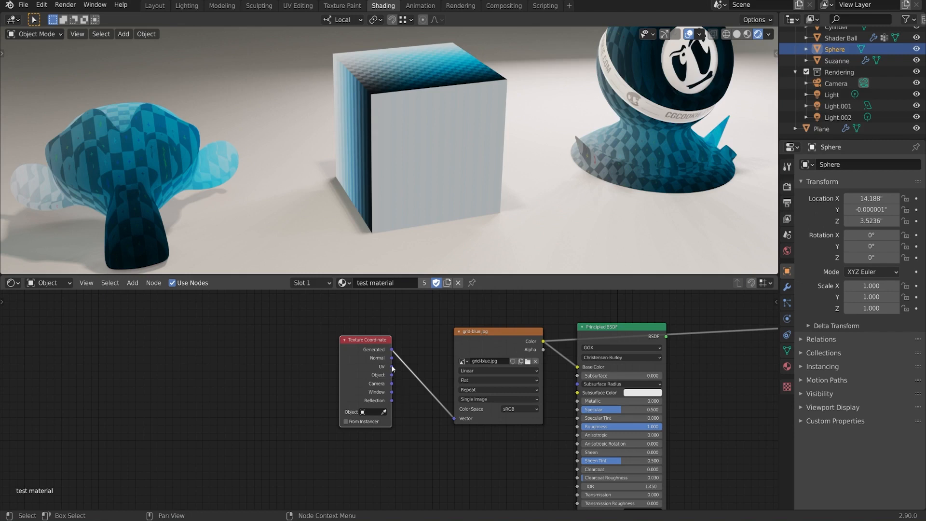
Step: Connect the Texture Coordinate node's UV, Object and Camera outputs in turn to the grid-blue.jpg texture's Vector input
drag(392, 367, 455, 417)
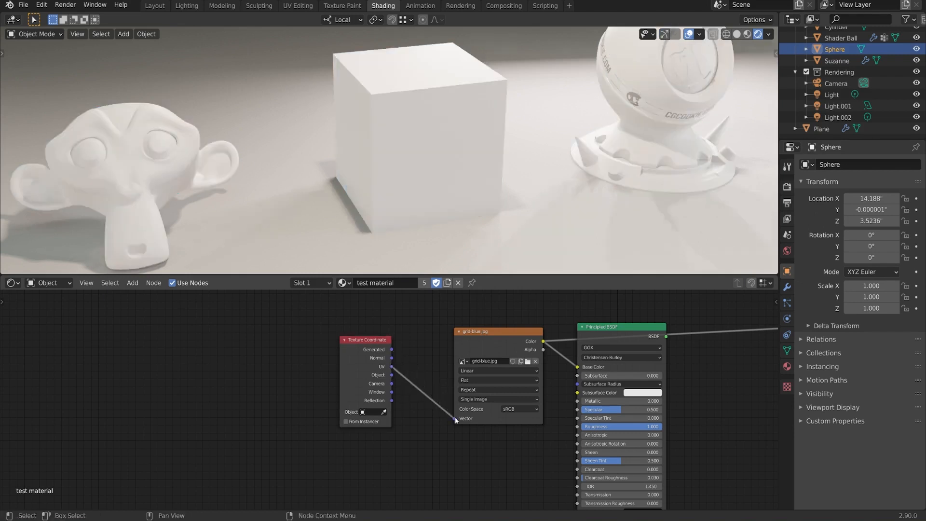
drag(391, 374, 454, 418)
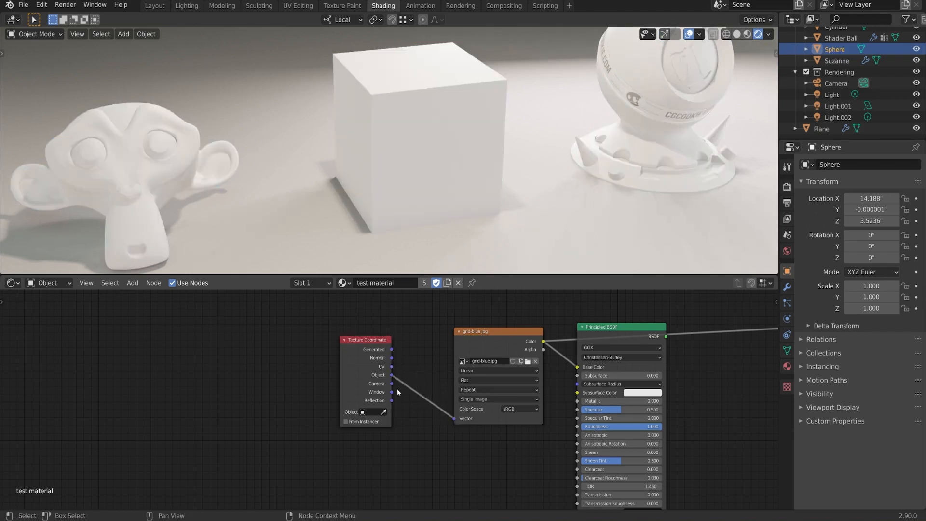
drag(391, 383, 454, 418)
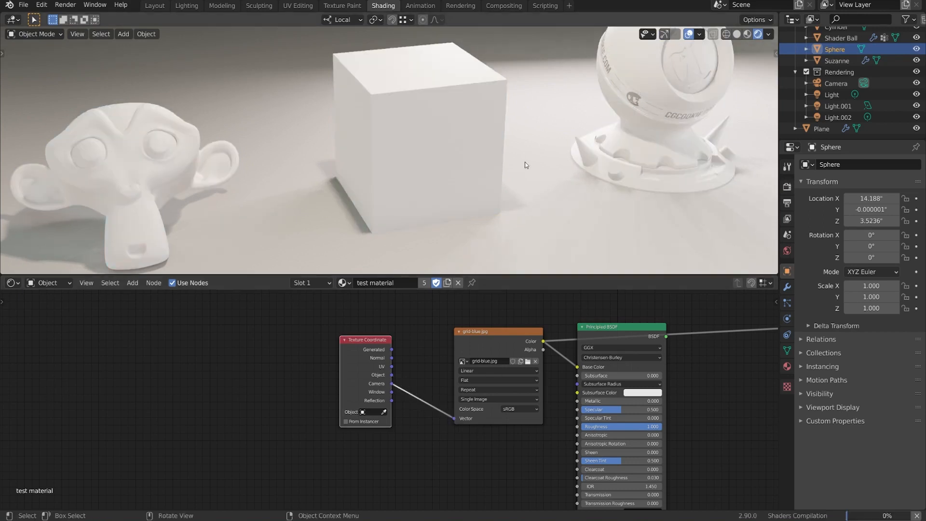
Step: Examine how the Camera texture coordinates project the grid across all the objects from different viewing angles and distances
scroll(525, 193, down, 3)
middle_drag(525, 221, 518, 201)
middle_drag(635, 179, 429, 187)
scroll(487, 140, up, 1)
mouse_move(505, 117)
middle_down()
mouse_move(524, 102)
mouse_move(505, 116)
middle_up()
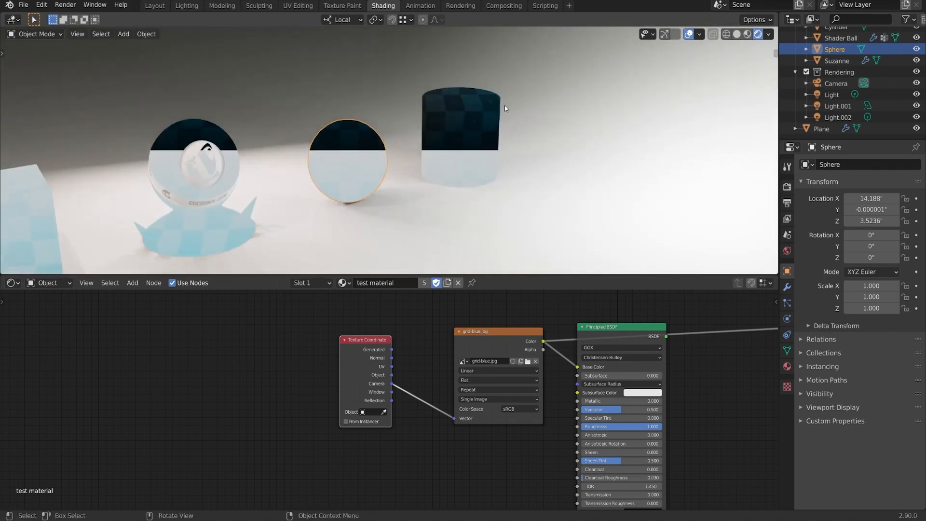
middle_drag(426, 169, 400, 145)
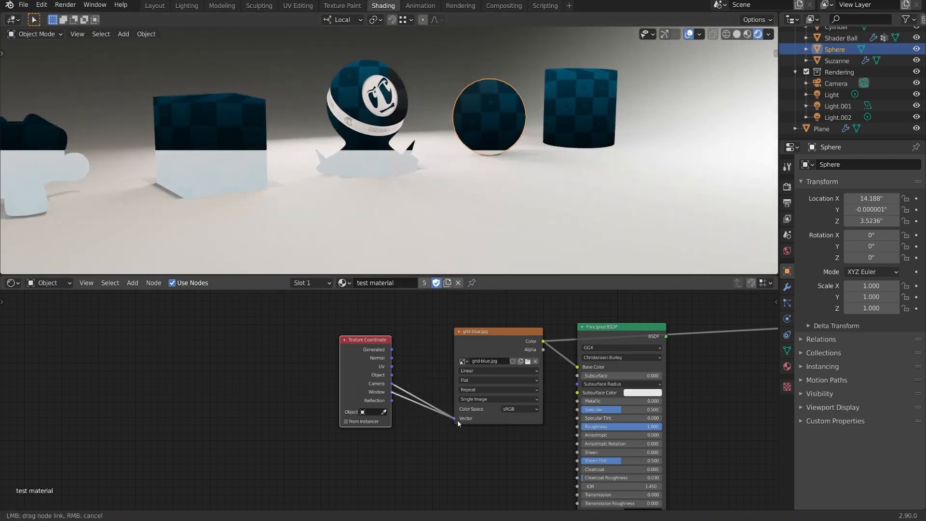
Step: Connect the Window output to the grid-blue.jpg texture's Vector input and examine the screen-space grid from different angles
drag(457, 420, 457, 419)
mouse_move(587, 195)
middle_down()
mouse_move(537, 199)
mouse_move(583, 203)
middle_up()
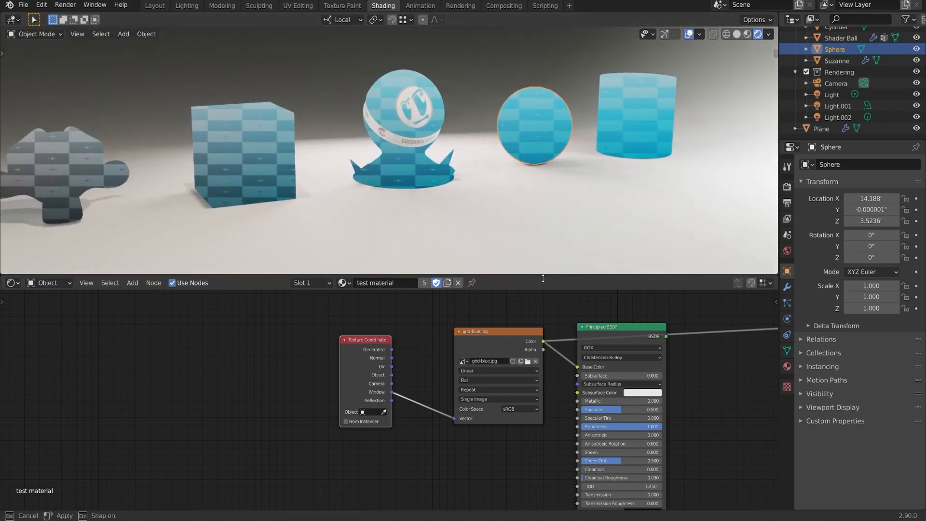
drag(542, 278, 531, 256)
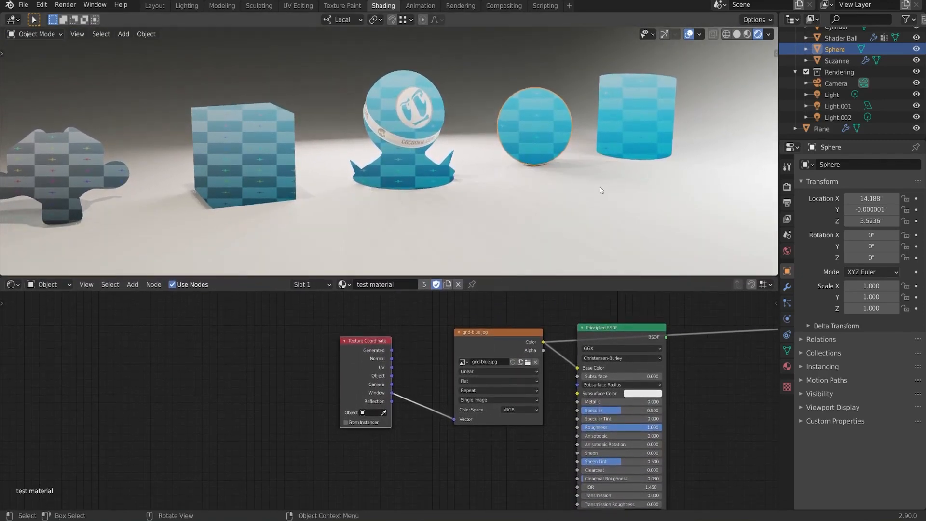
middle_drag(601, 190, 566, 193)
Step: Move the Texture Coordinate and grid-blue.jpg nodes to the left and connect the Reflection output to the texture's Vector input
key(g)
click(433, 384)
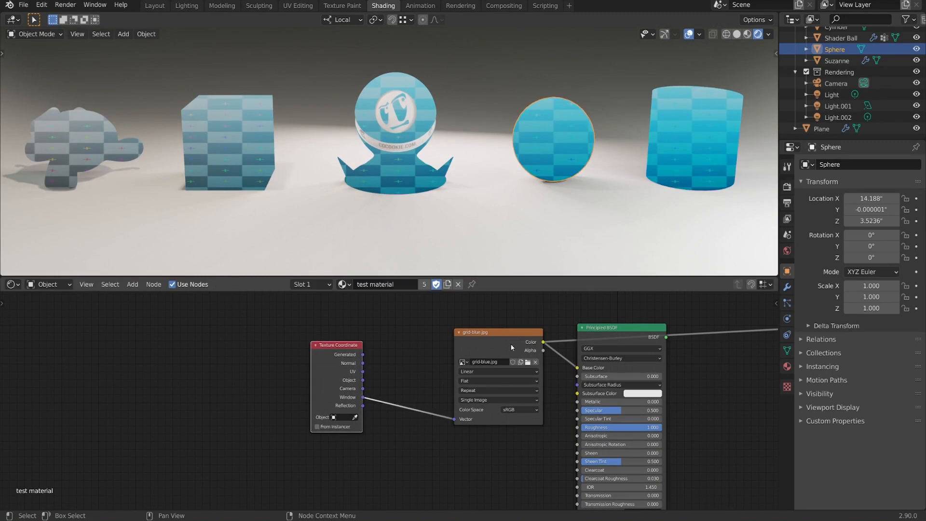
drag(512, 347, 490, 329)
mouse_move(340, 395)
mouse_down()
mouse_move(313, 398)
mouse_move(432, 401)
mouse_up()
mouse_move(455, 174)
middle_down()
mouse_move(375, 207)
mouse_move(473, 172)
mouse_move(444, 182)
middle_up()
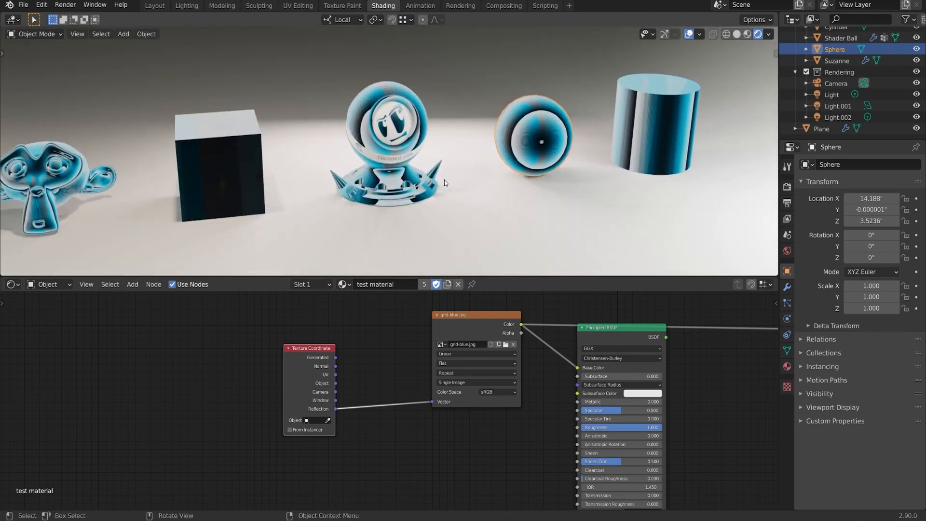
drag(438, 352, 410, 348)
Step: Add an Environment Texture node below the grid-blue.jpg node and assign aerodynamics_workshop_2k.hdr to it
middle_drag(433, 436, 440, 418)
key(shift+a)
mouse_move(431, 368)
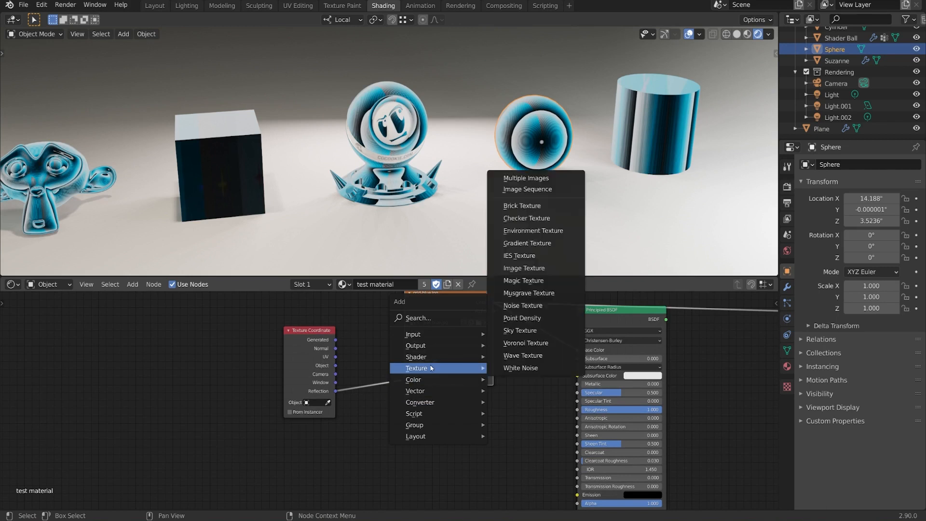
click(533, 231)
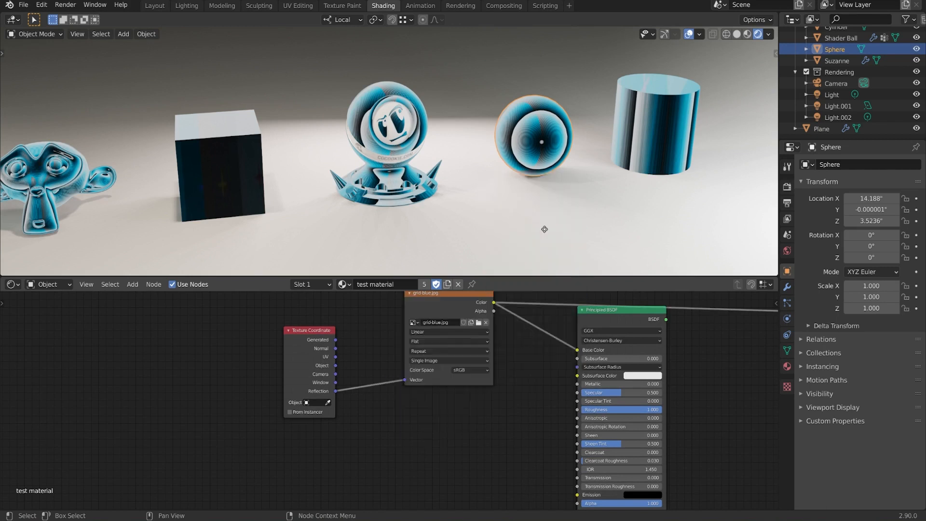
click(401, 390)
click(410, 413)
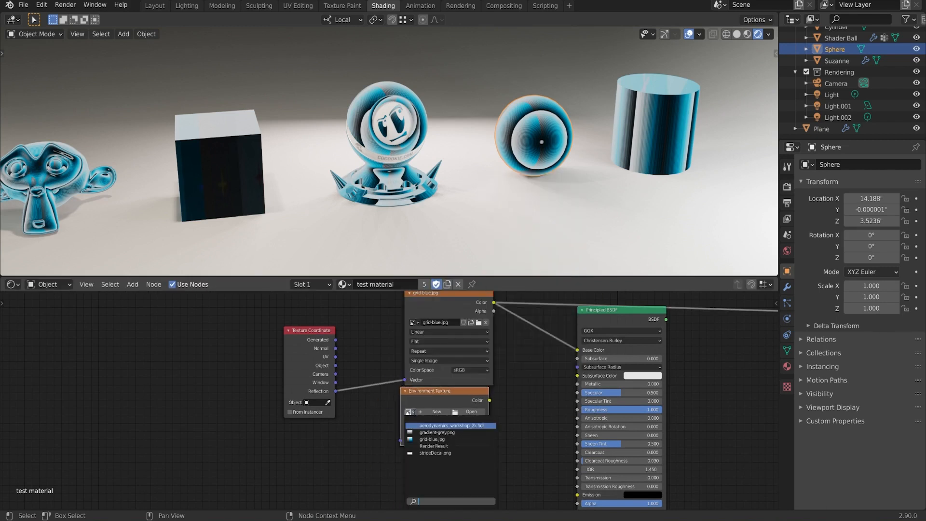
click(451, 426)
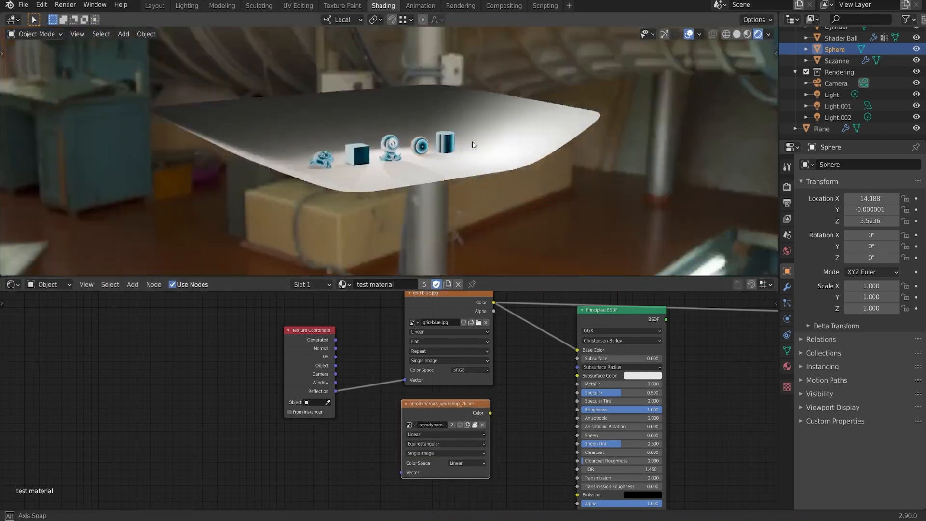
Step: Connect the Reflection output to the environment texture's Vector input, preview that texture on the objects and examine the reflections up close
middle_drag(472, 144, 376, 128)
scroll(375, 127, up, 7)
drag(338, 391, 408, 473)
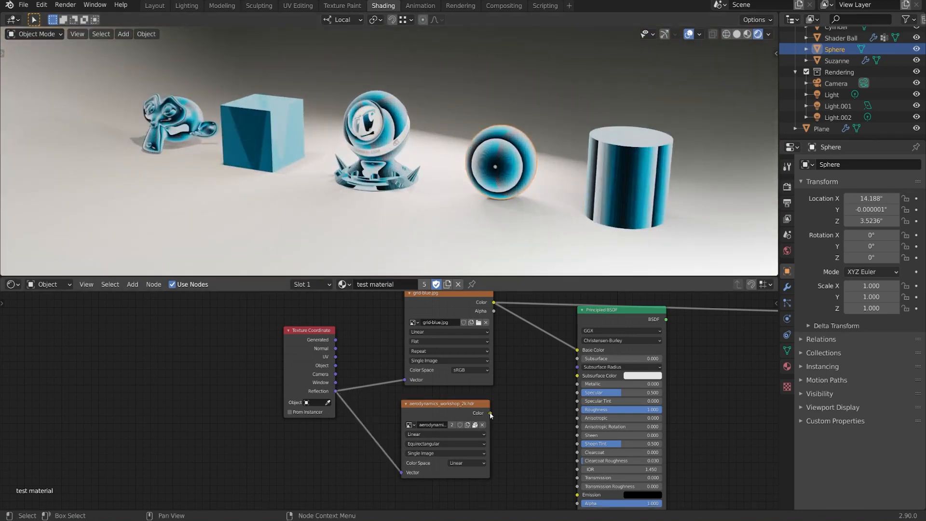
ctrl+shift+click(458, 414)
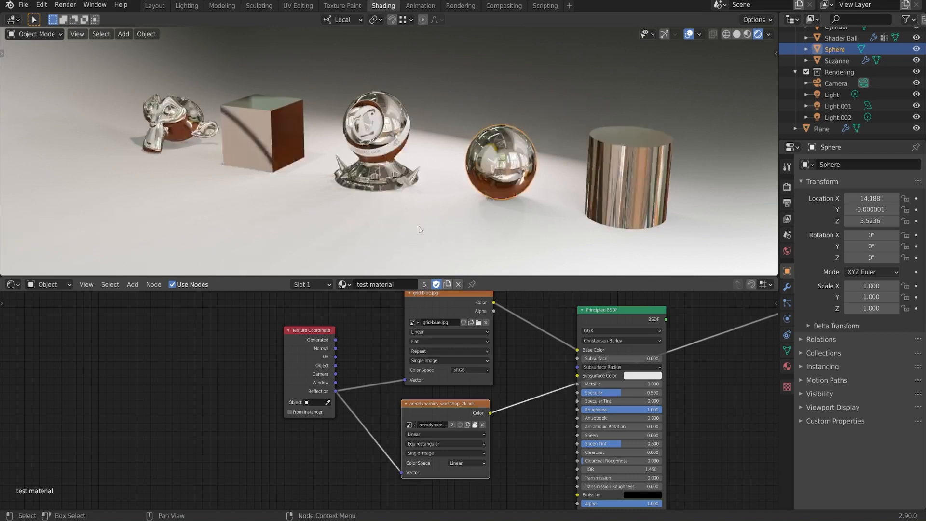
middle_drag(420, 230, 470, 224)
scroll(421, 199, up, 2)
scroll(439, 142, up, 2)
middle_drag(439, 139, 493, 162)
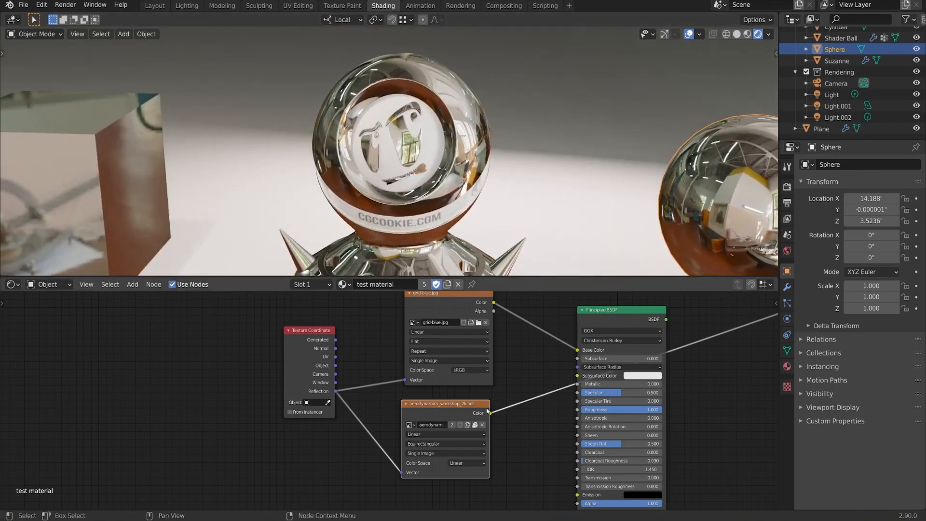
Step: Feed the environment texture's Color into the Principled BSDF's Base Color and preview the shader with Roughness at 1.000
drag(493, 413, 545, 368)
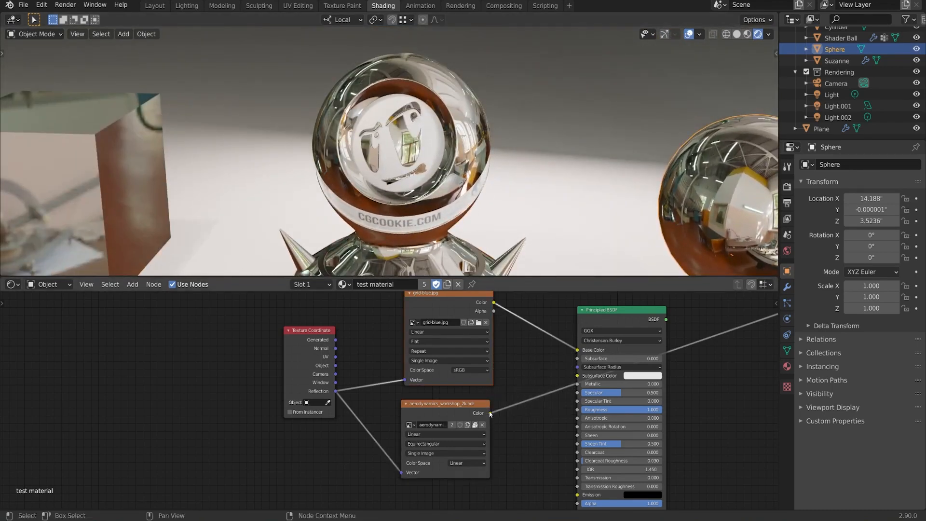
ctrl+shift+click(614, 318)
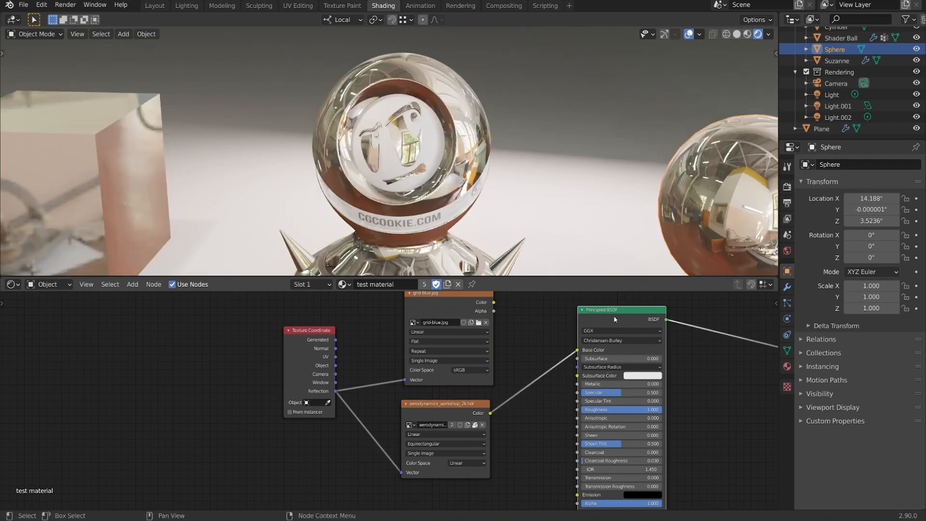
middle_drag(367, 168, 449, 150)
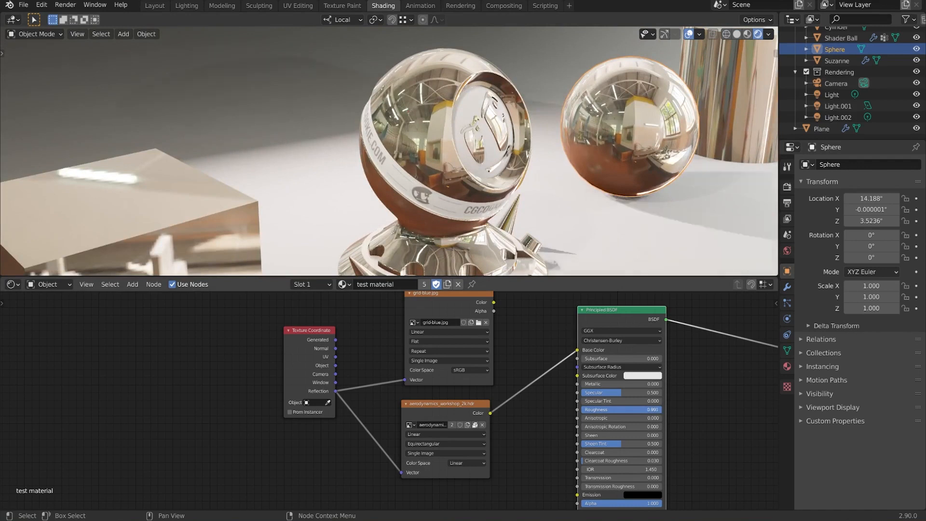
mouse_move(648, 409)
mouse_down()
mouse_move(661, 410)
mouse_move(596, 410)
mouse_move(661, 409)
mouse_up()
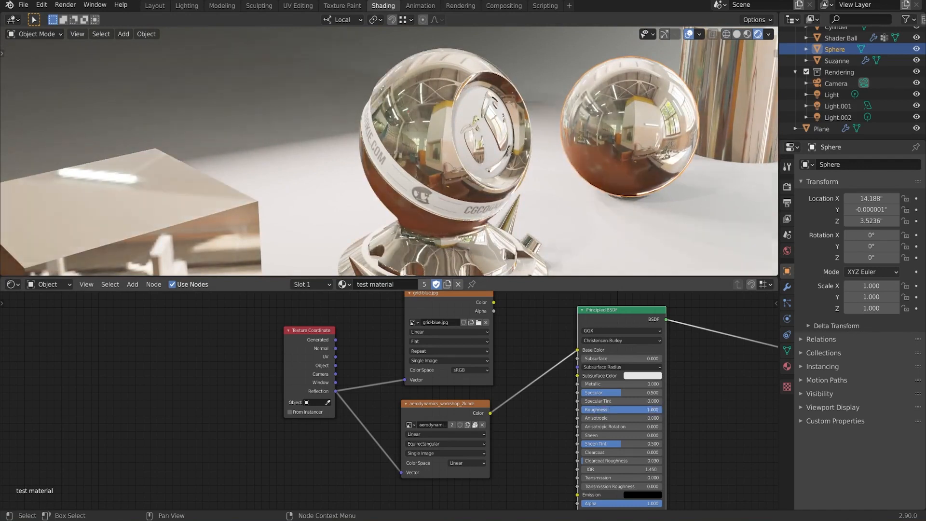
middle_drag(606, 161, 435, 167)
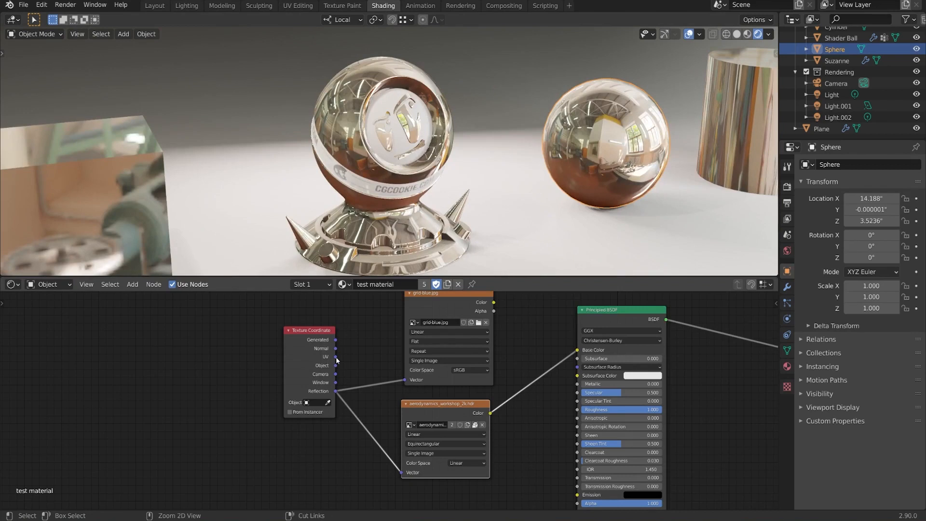
Step: Delete the environment texture node and preview grid-blue.jpg with the Normal output connected to its Vector input, viewing the objects from several angles
key(ctrl+x)
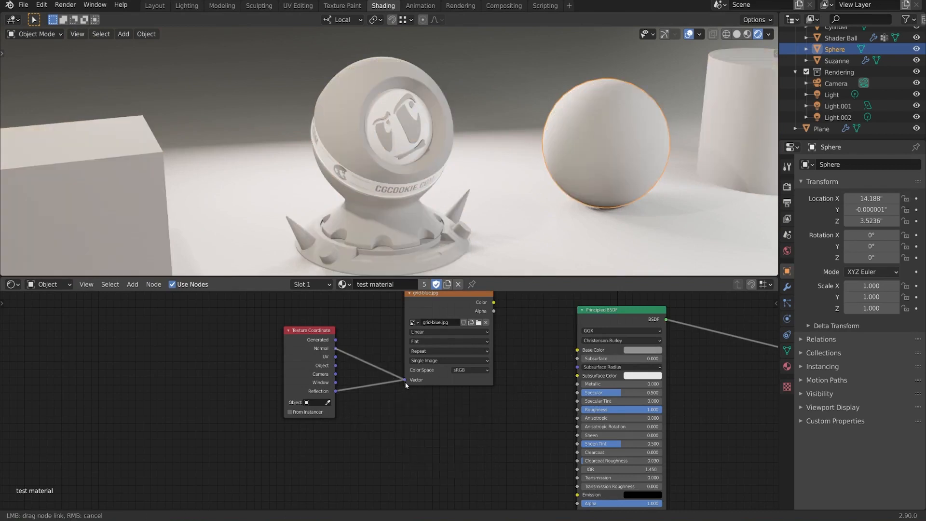
drag(447, 296, 447, 326)
ctrl+shift+click(448, 326)
middle_drag(473, 189, 498, 189)
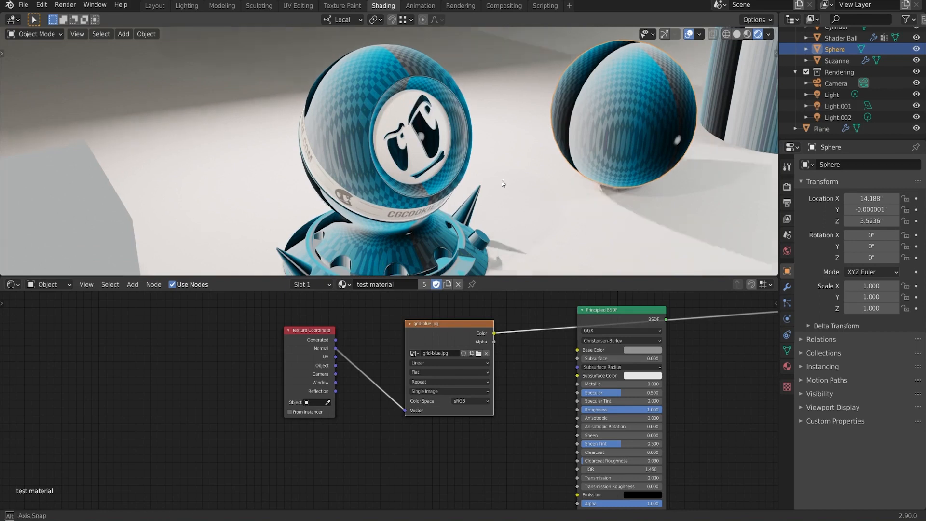
middle_drag(502, 181, 456, 162)
shift+middle_drag(635, 172, 578, 141)
scroll(462, 173, down, 3)
middle_drag(453, 174, 506, 169)
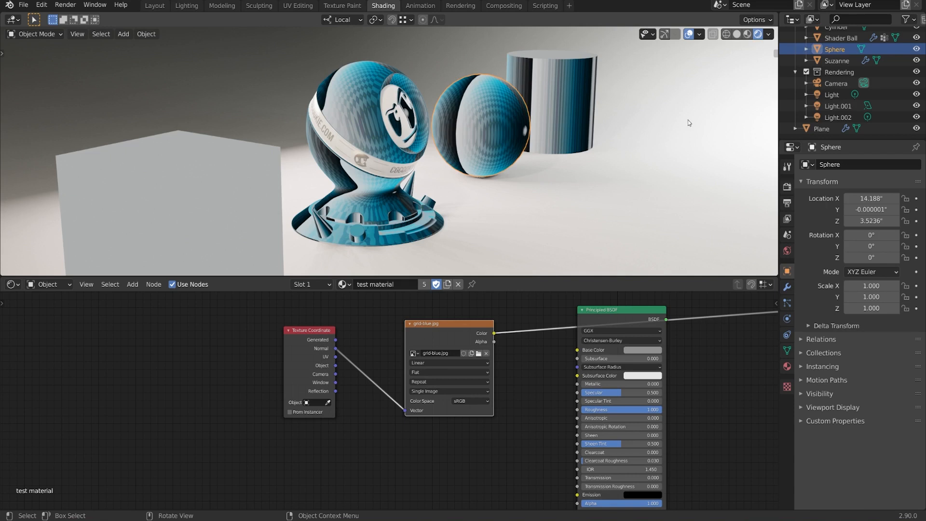
Step: Switch the render engine from Eevee to Cycles and hide the Rendering collection
click(786, 187)
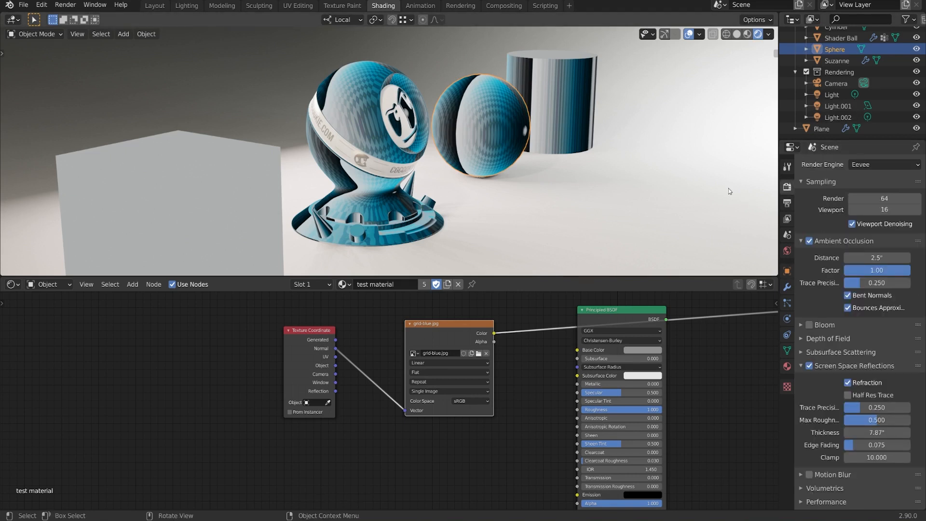
click(862, 165)
click(857, 203)
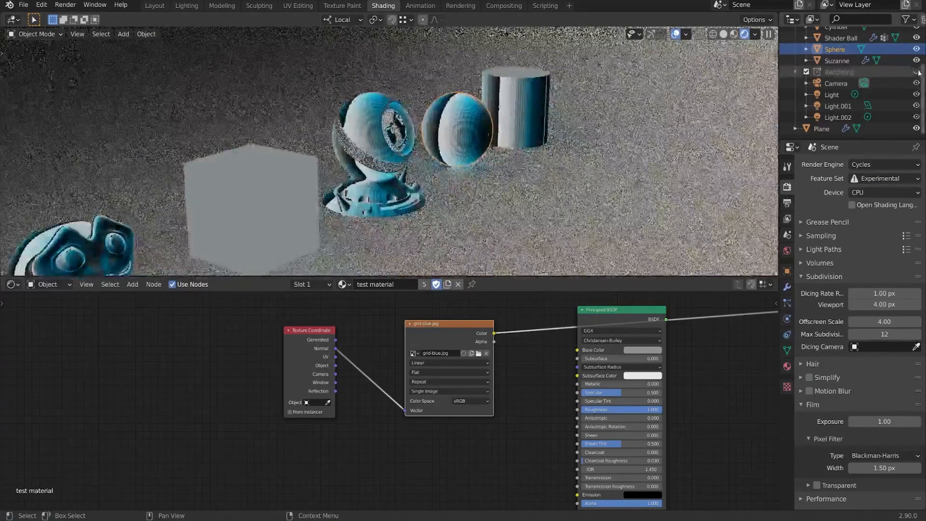
Step: Set the World background strength to 0 and preview the Principled BSDF instead of the grid-blue.jpg texture
click(788, 252)
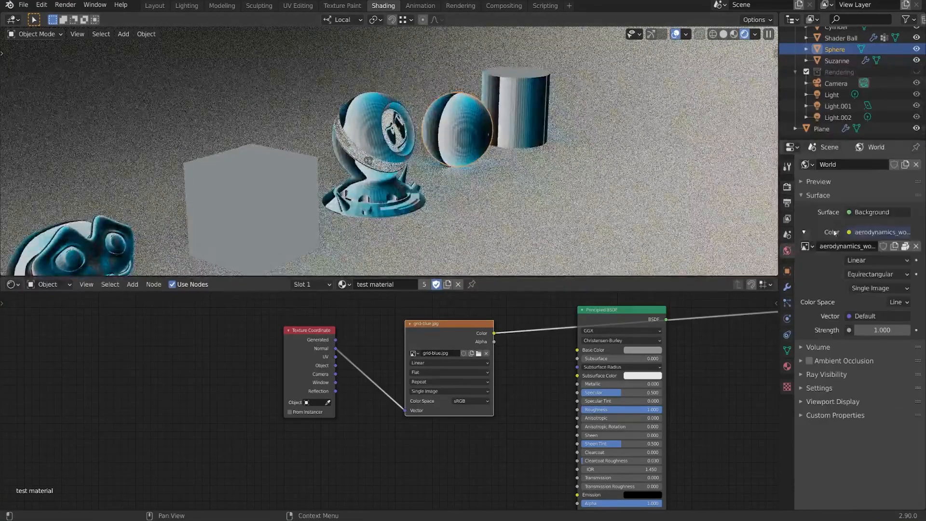
click(876, 331)
text(0)
key(Return)
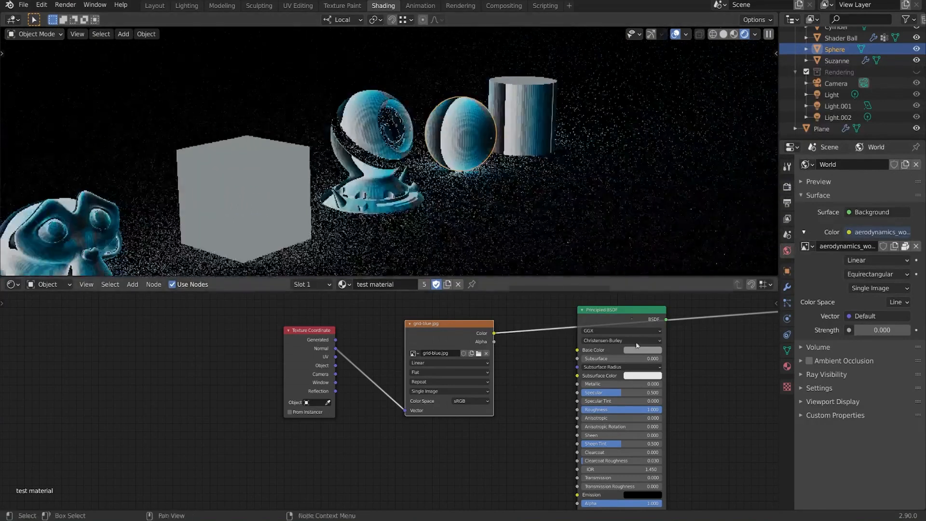
ctrl+shift+click(632, 323)
Step: Add a spot light to the scene and move it up above the floor near the sphere
key(shift+a)
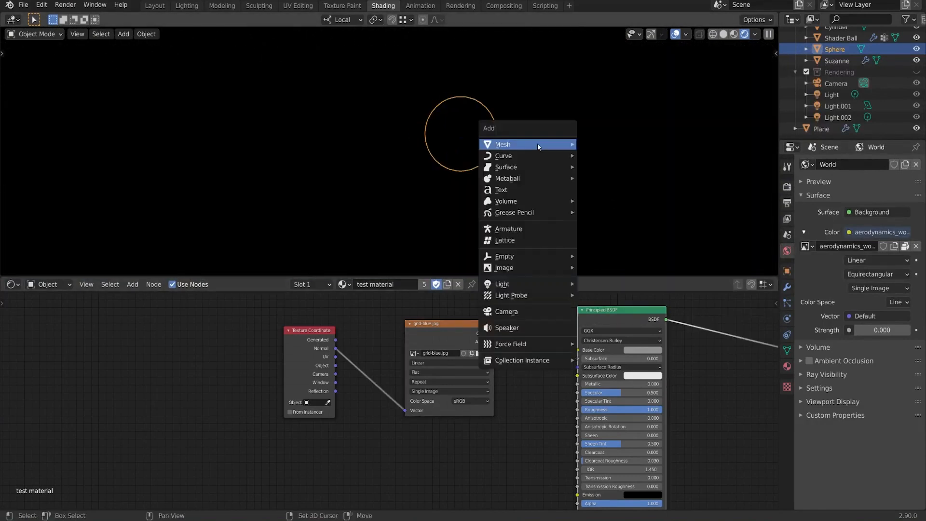
mouse_move(538, 144)
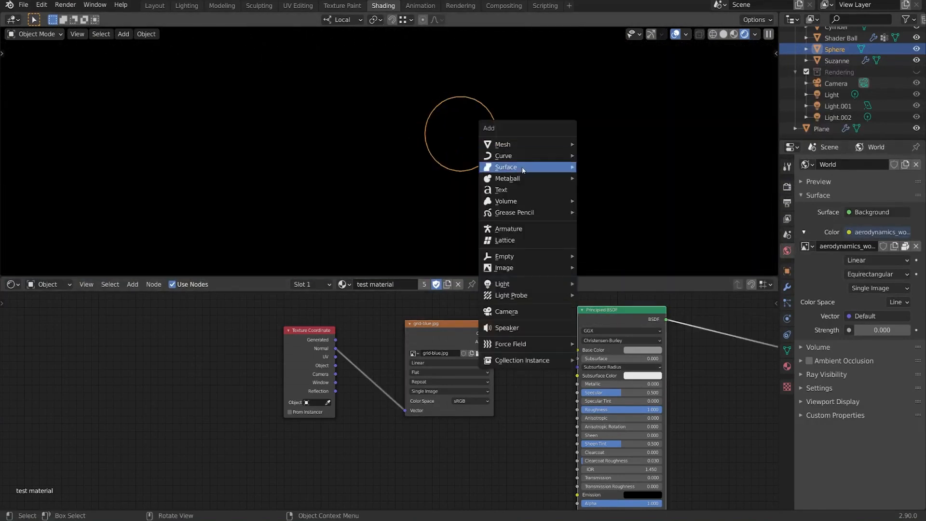
mouse_move(515, 284)
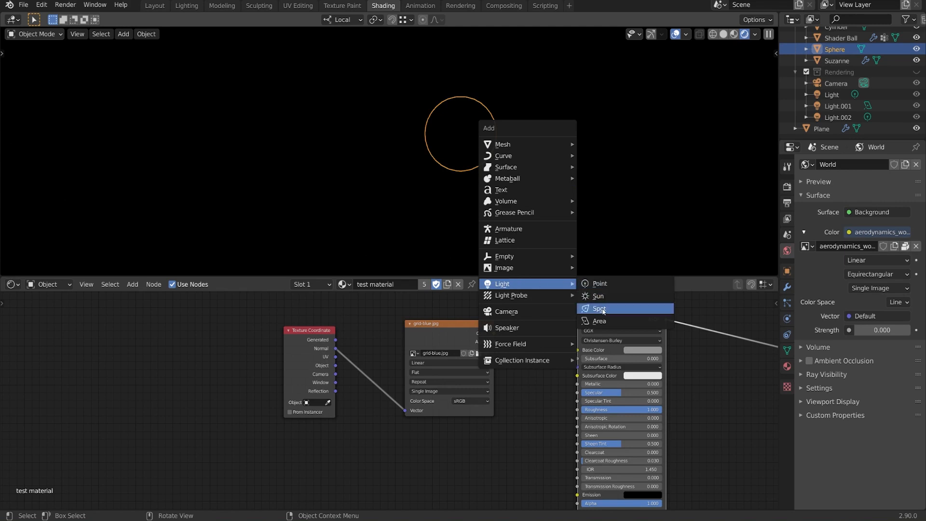
click(601, 308)
key(g)
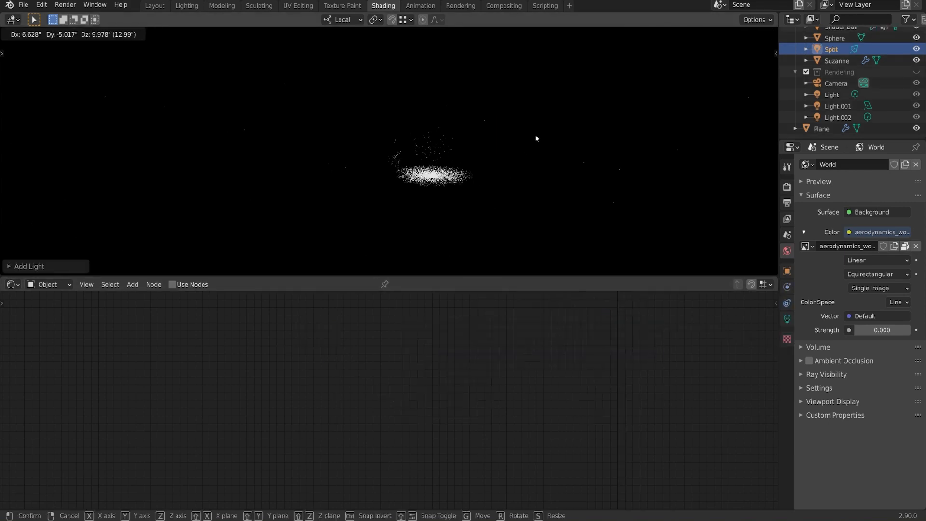
click(544, 169)
Step: Show the Extras overlay in the viewport, raise the spot light and rotate it to aim towards the shader ball and sphere
click(682, 34)
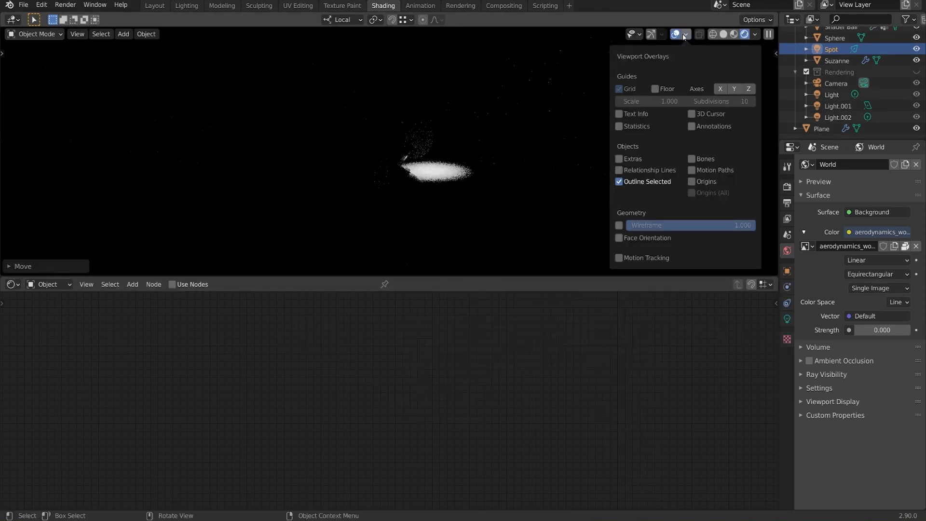
click(619, 169)
key(g)
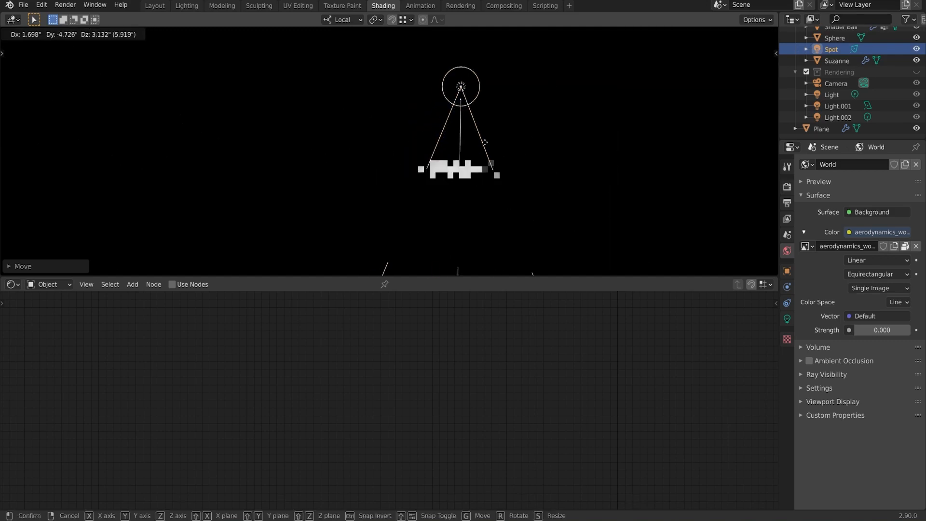
click(476, 119)
key(r)
click(521, 206)
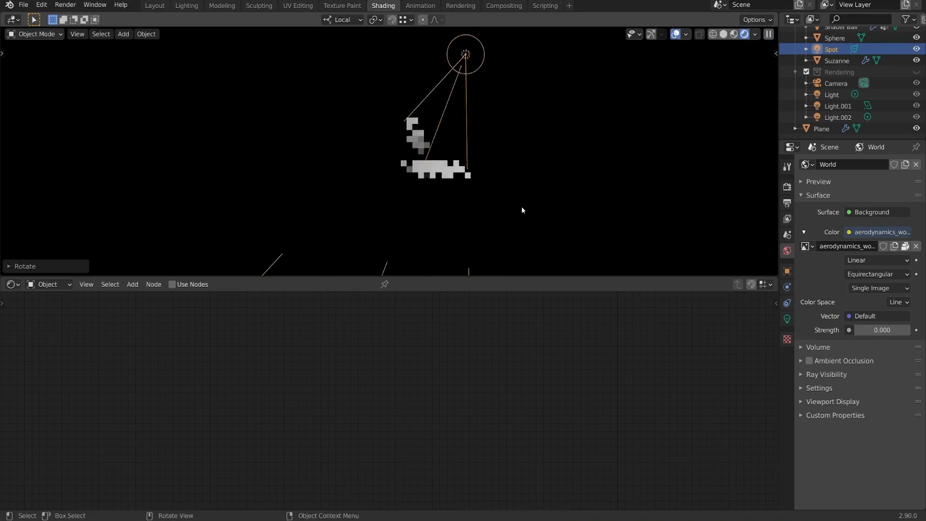
Step: Enable nodes on the spot light and add Texture Coordinate, Mapping and Image Texture nodes feeding its Emission colour
click(188, 284)
key(Home)
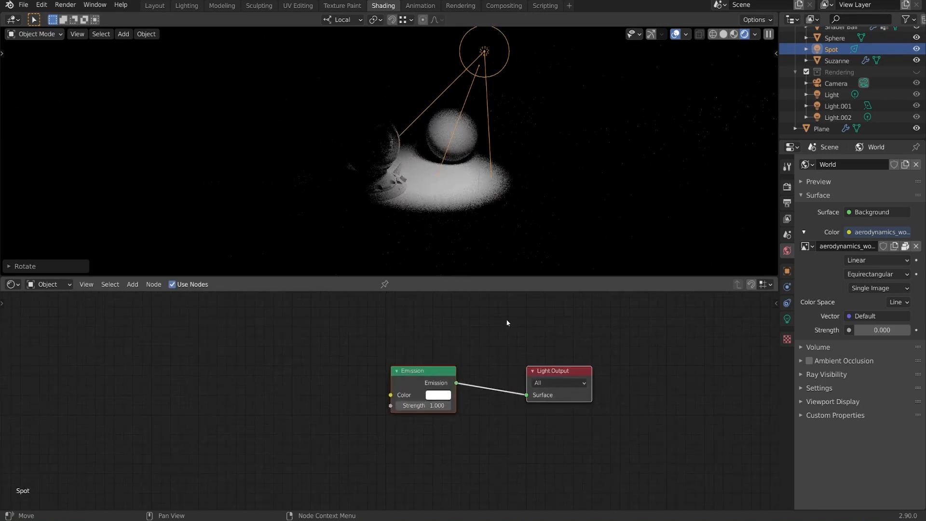
middle_drag(473, 337, 547, 339)
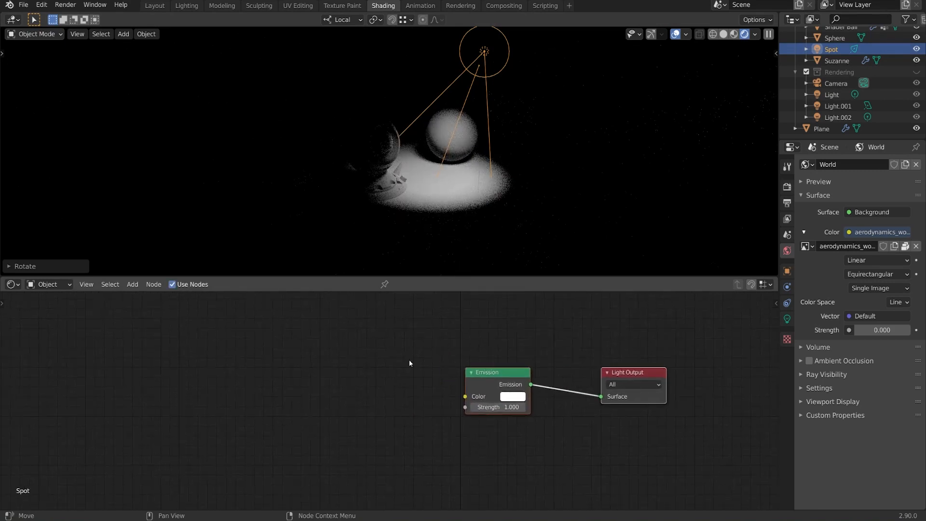
click(491, 375)
key(shift+a)
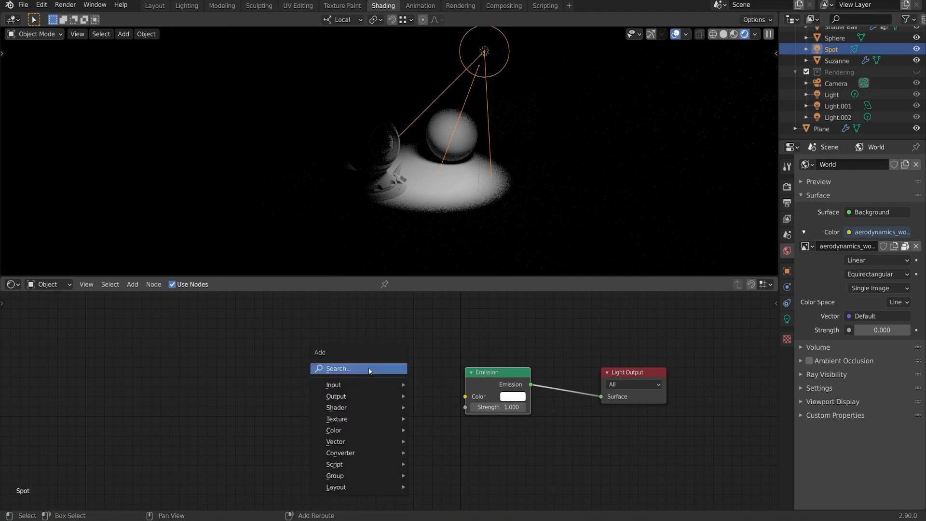
mouse_move(381, 418)
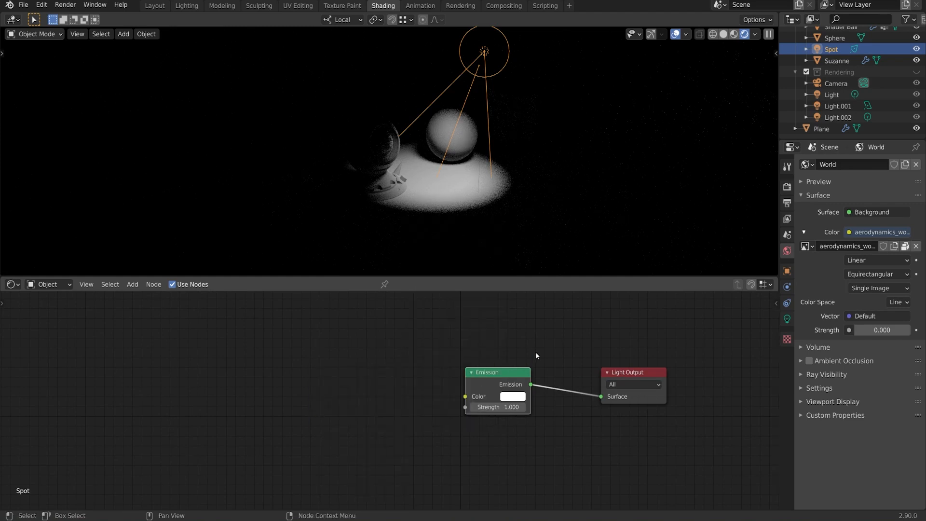
key(ctrl+t)
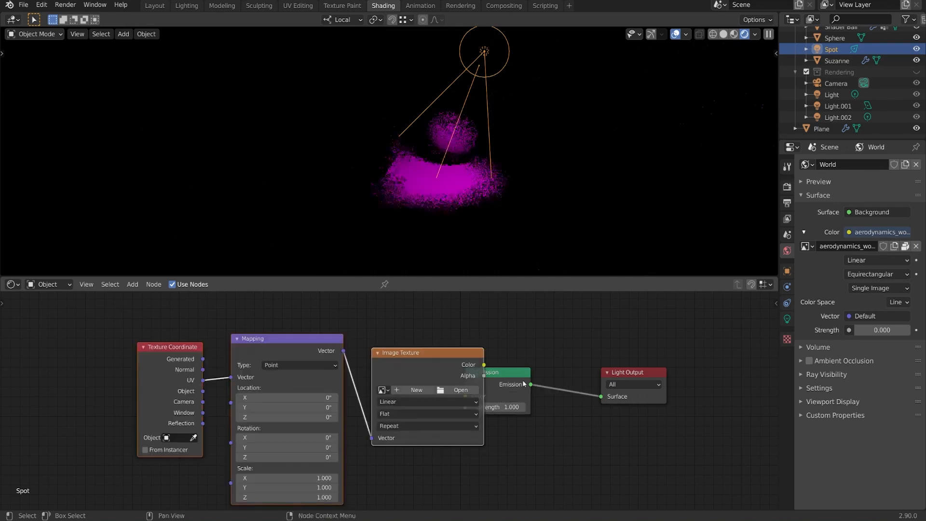
Step: Load grid-blue.jpg into the light's Image Texture node and space out the node chain
drag(445, 357, 368, 363)
middle_drag(433, 336, 544, 318)
click(415, 375)
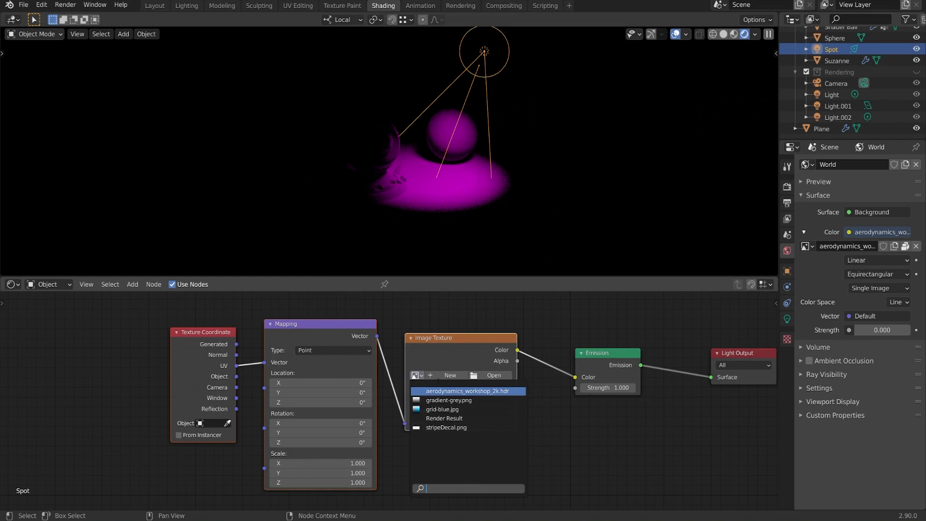
click(436, 409)
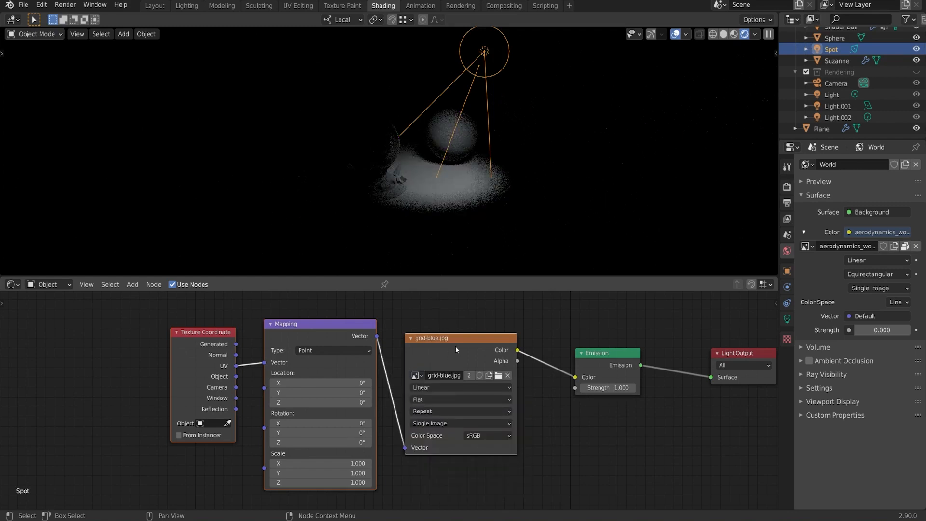
middle_drag(455, 346, 470, 347)
drag(252, 346, 284, 367)
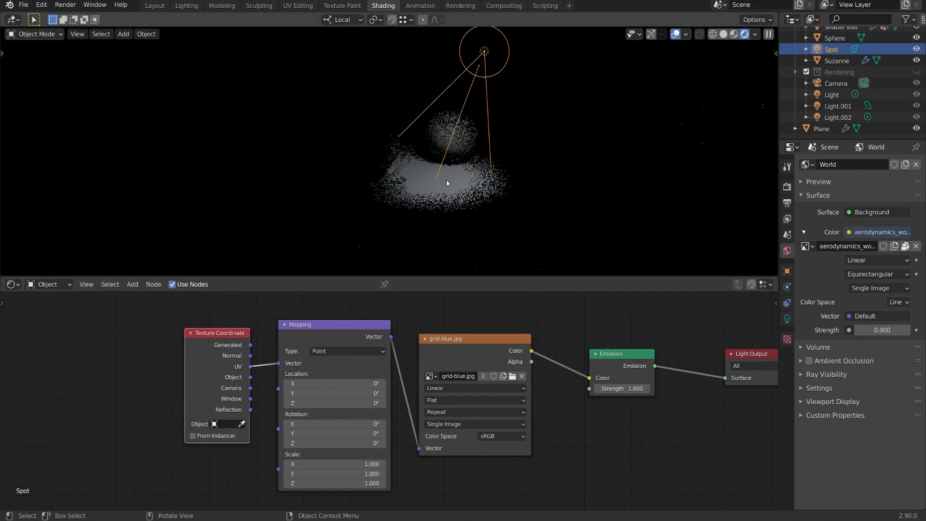
Step: Connect the Normal texture coordinate to the Mapping vector in the spot light's nodes and view the projected pattern
middle_drag(447, 183, 369, 273)
scroll(369, 274, up, 1)
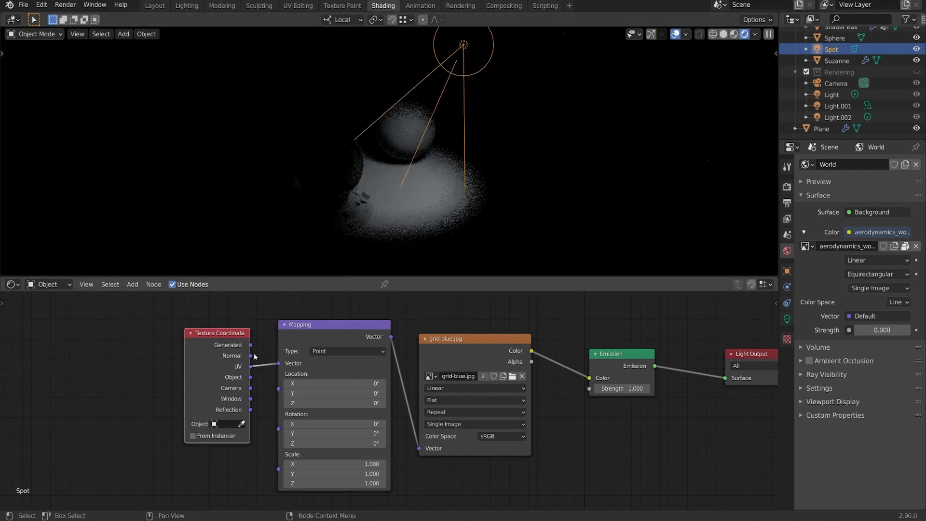
drag(281, 366, 278, 363)
mouse_move(482, 203)
middle_down()
mouse_move(519, 190)
mouse_move(489, 193)
middle_up()
mouse_move(525, 149)
middle_down()
mouse_move(519, 161)
mouse_move(529, 142)
middle_up()
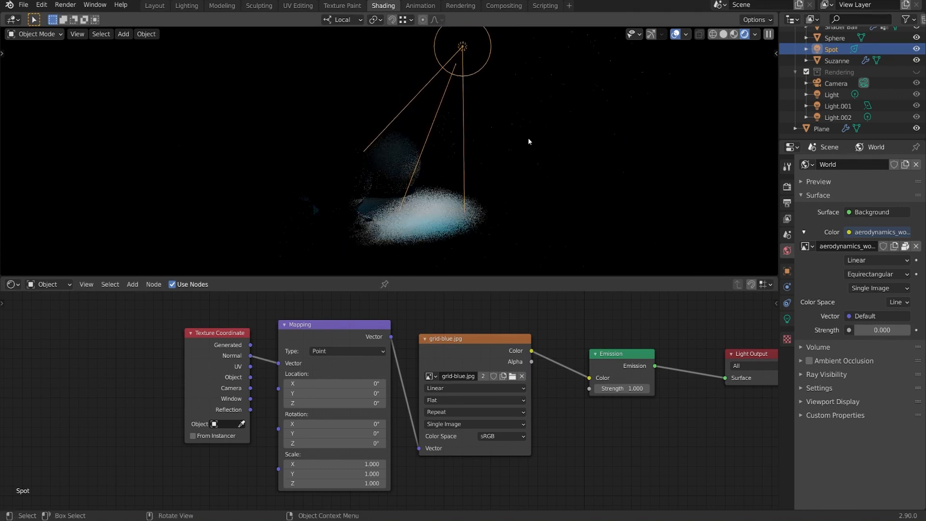
Step: Set the spot light's radius to 0 and rotate the light to aim across the sphere
click(787, 319)
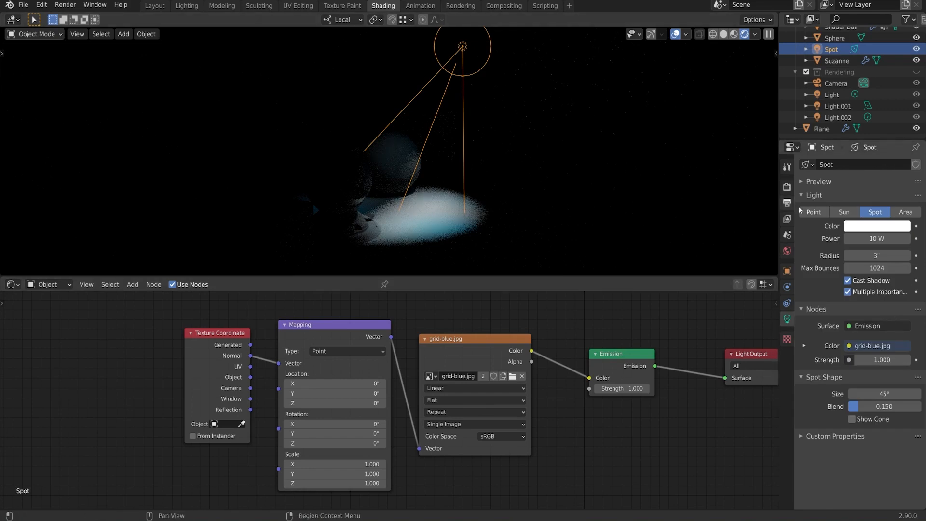
drag(876, 255, 854, 255)
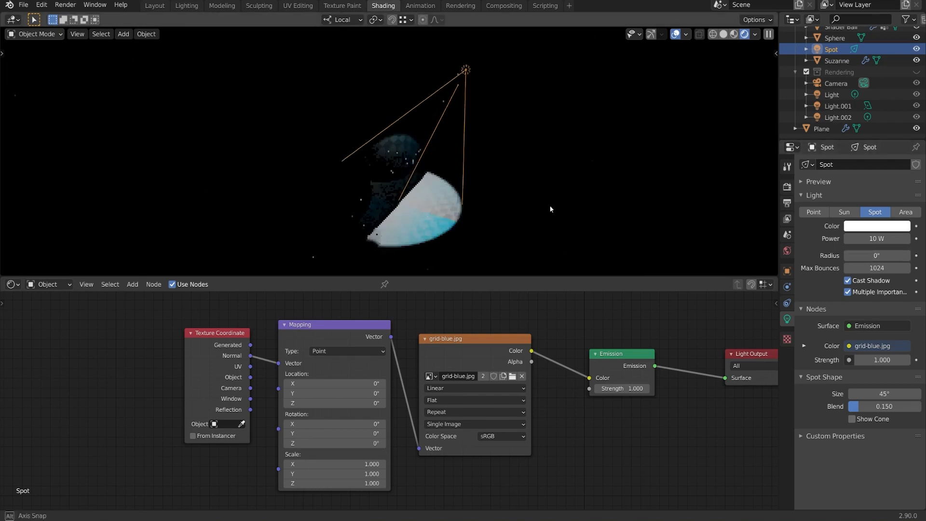
key(r)
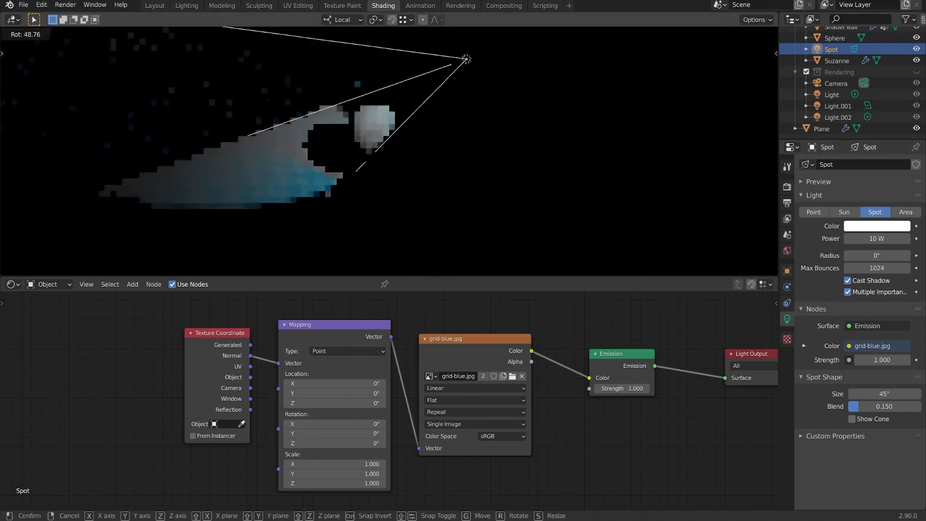
click(452, 152)
key(r)
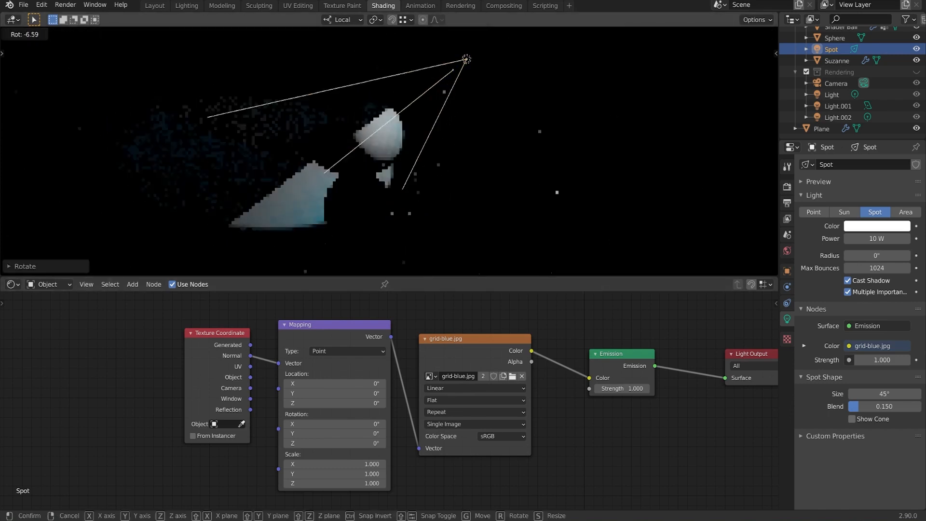
click(356, 166)
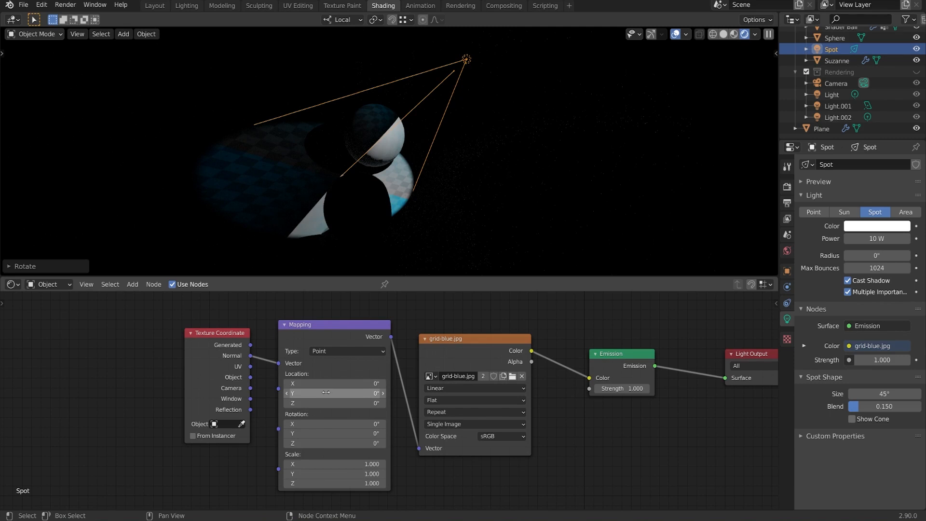
Step: Set the Mapping location to X 15.6 and Y -16, and rotate the spot light to swing its projection across the floor
mouse_move(328, 384)
mouse_down()
mouse_move(347, 384)
mouse_move(314, 392)
mouse_up()
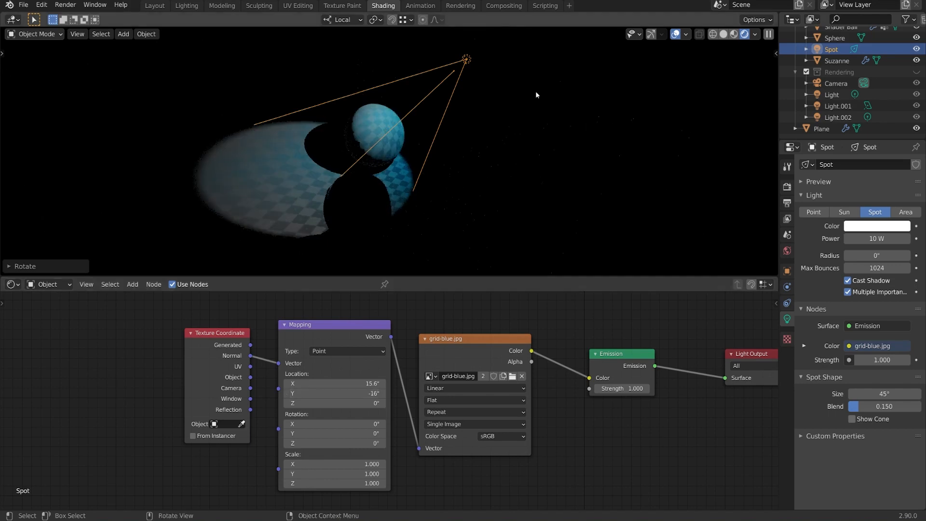
key(r)
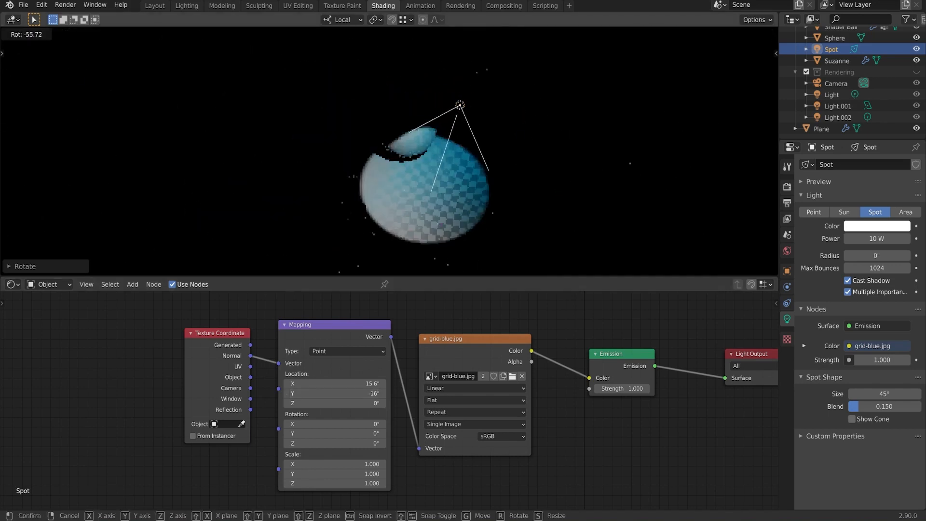
click(495, 264)
middle_drag(572, 255, 603, 146)
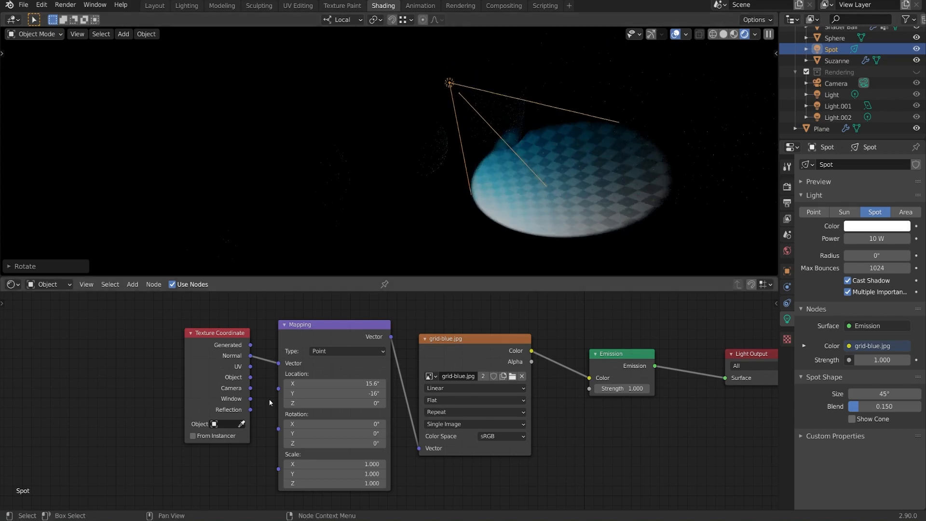
Step: Drive the Mapping vector with the Reflection coordinate and reset the Mapping location to 0 on all axes
drag(251, 409, 277, 363)
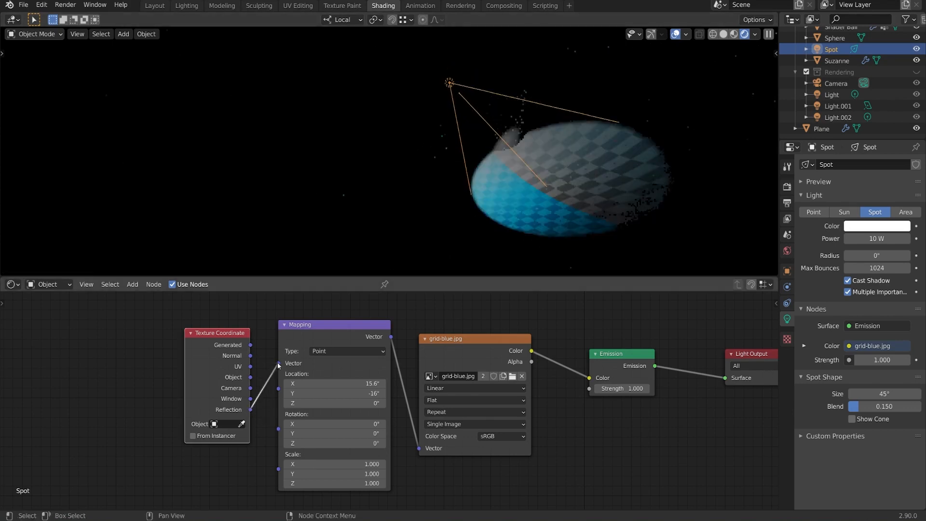
mouse_move(612, 173)
middle_down()
mouse_move(599, 159)
mouse_move(612, 161)
middle_up()
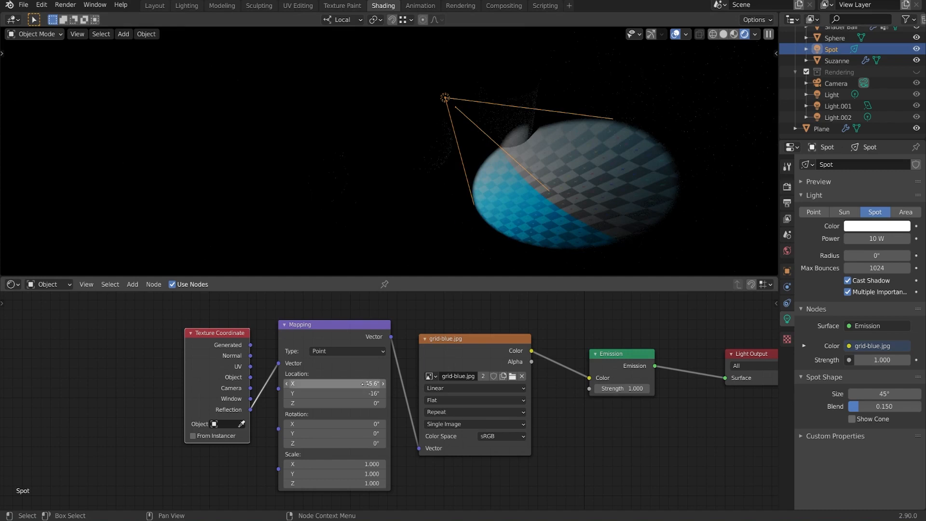
key(Return)
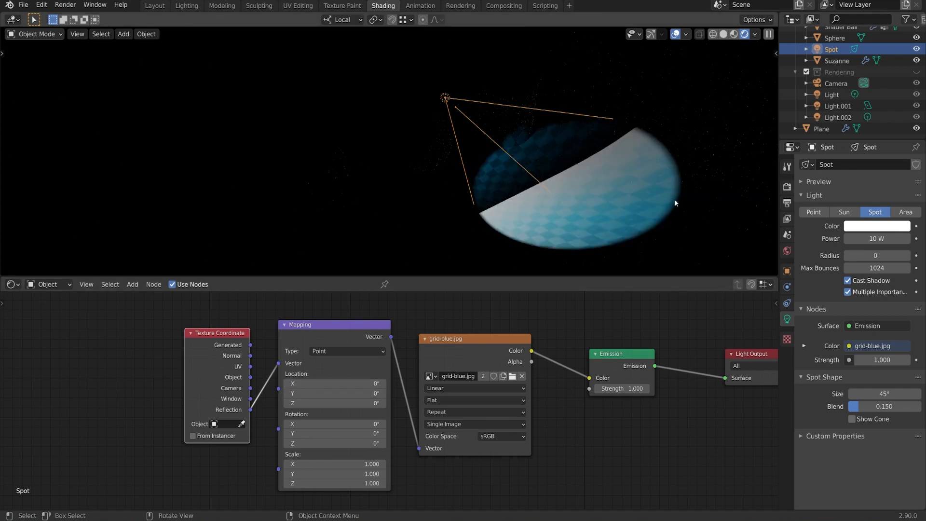
Step: Rotate the spot light back towards the sphere and shader ball to try out the Reflection-mapped projection
key(r)
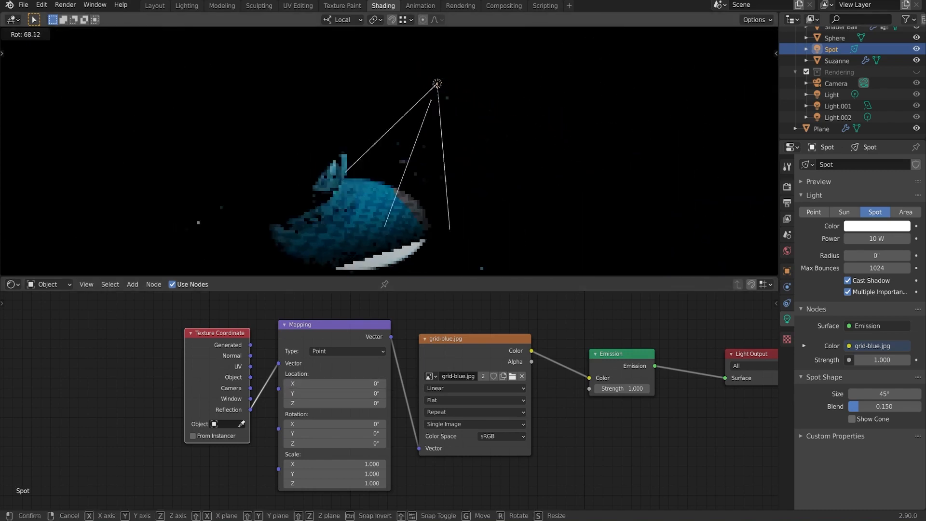
click(541, 238)
middle_drag(543, 238, 583, 244)
key(r)
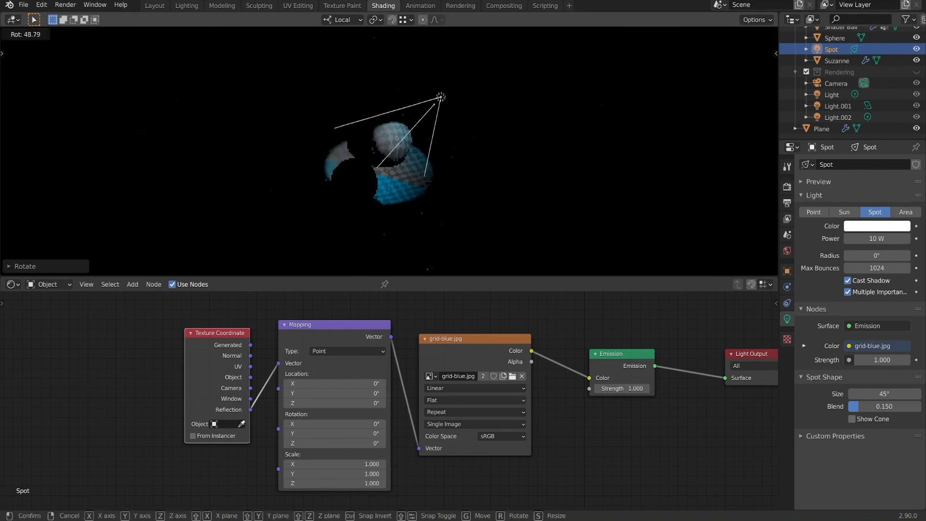
key(z)
key(z)
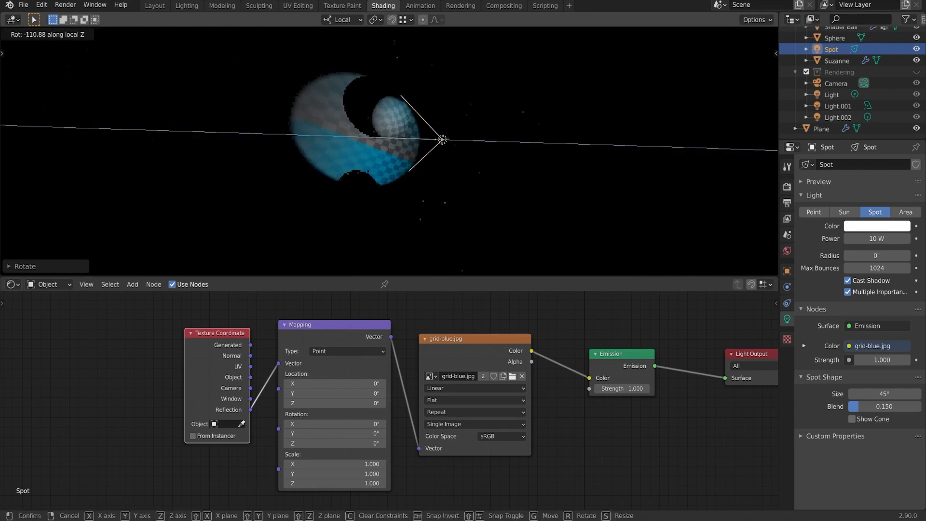
key(z)
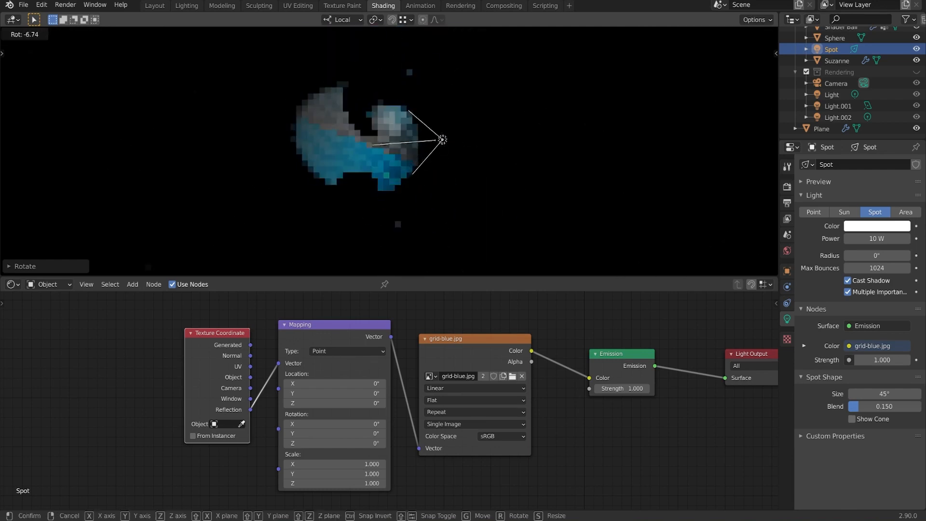
click(506, 211)
middle_drag(507, 211, 536, 165)
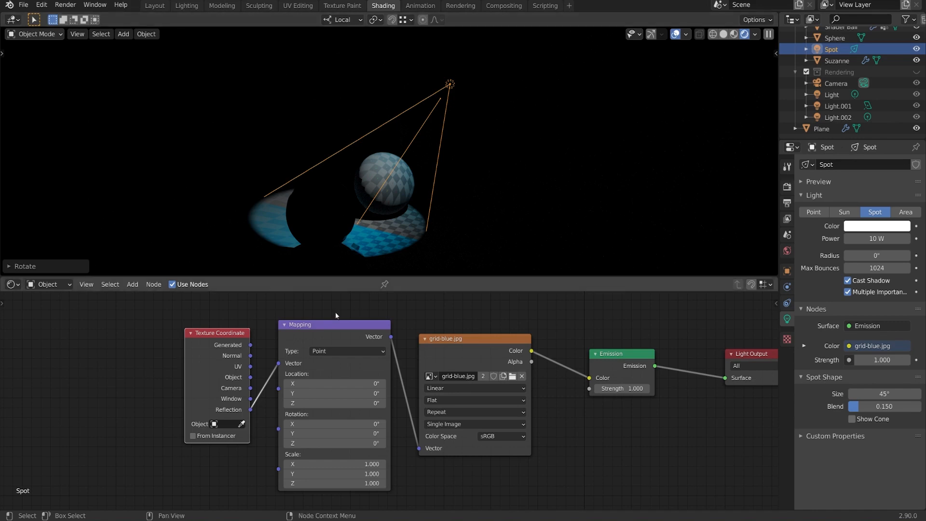
drag(211, 343, 183, 343)
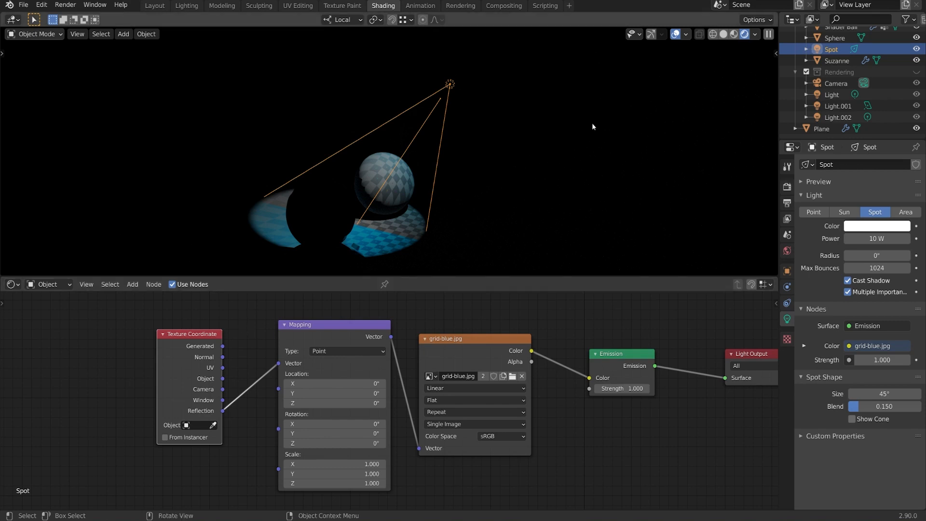
Step: Delete the spot light and show the Rendering collection again
key(Delete)
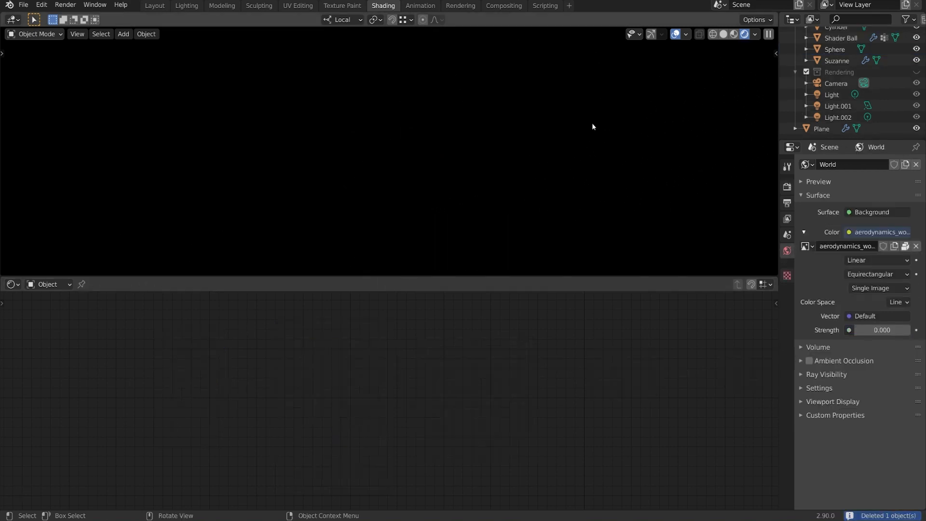
click(918, 72)
Step: Set the World background strength to 1 and switch the viewport to Material Preview shading
middle_drag(579, 155, 535, 161)
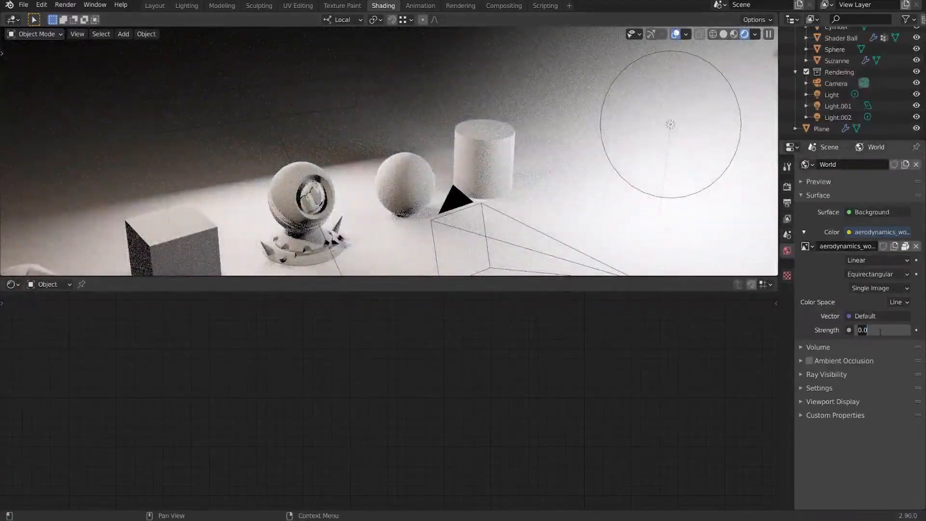
middle_drag(507, 193, 487, 178)
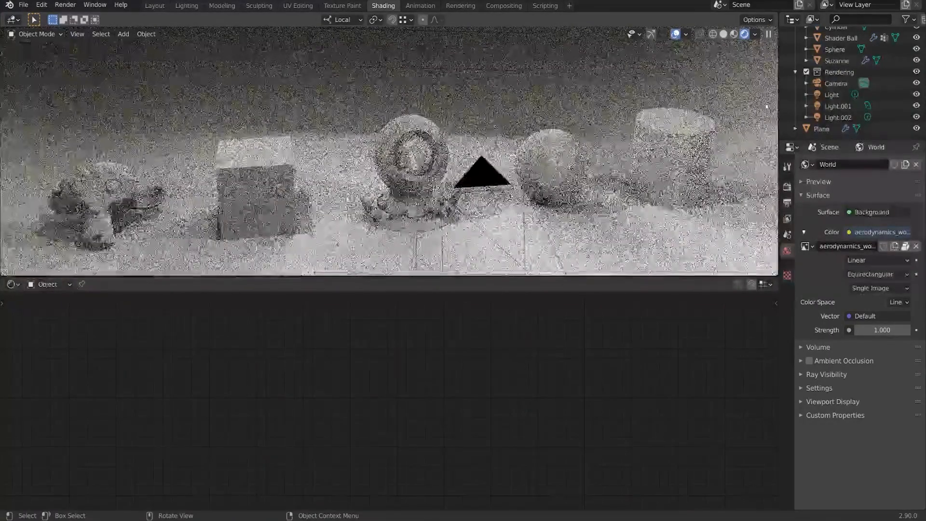
click(733, 34)
Step: Hide the Extras overlay in the viewport so the camera and light outlines are not drawn
middle_drag(501, 186, 534, 184)
click(699, 34)
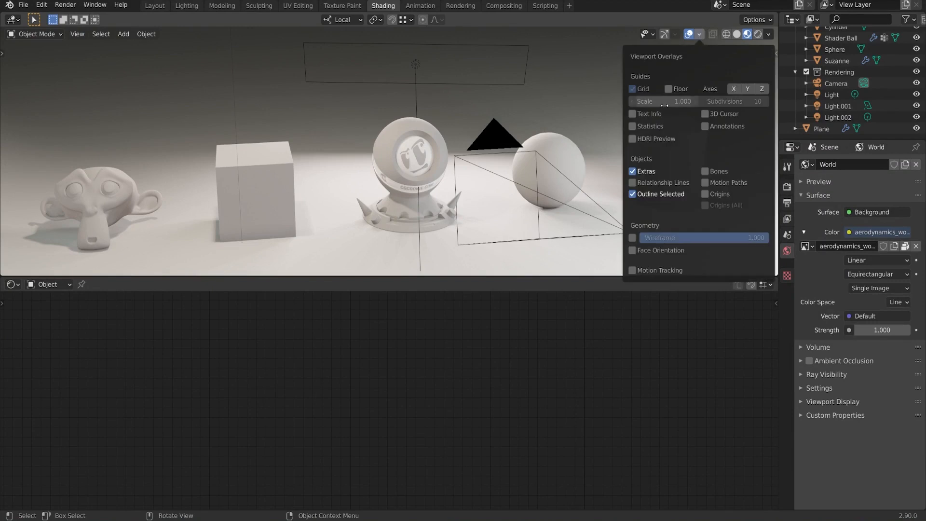
click(632, 169)
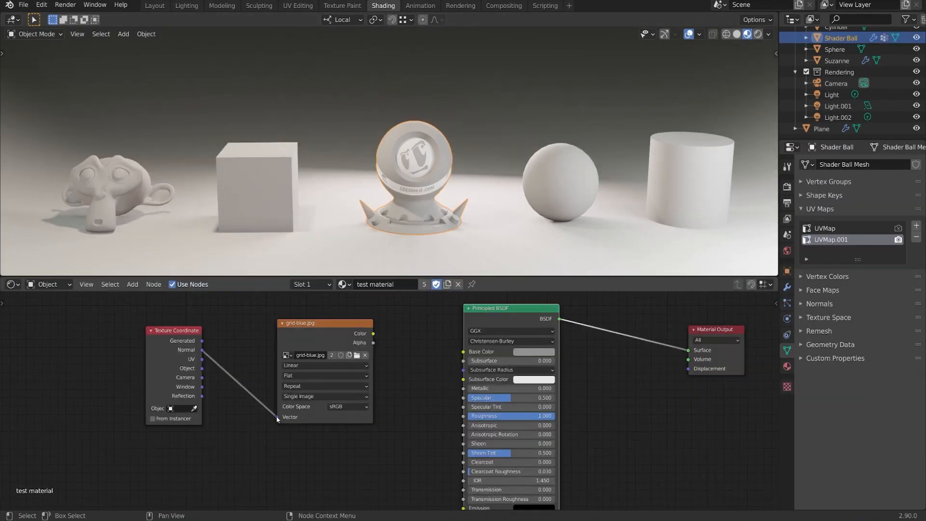
Step: In the shader ball's test material, disconnect Normal from the image texture and connect the grid-blue.jpg colour to Base Color
drag(278, 417, 254, 428)
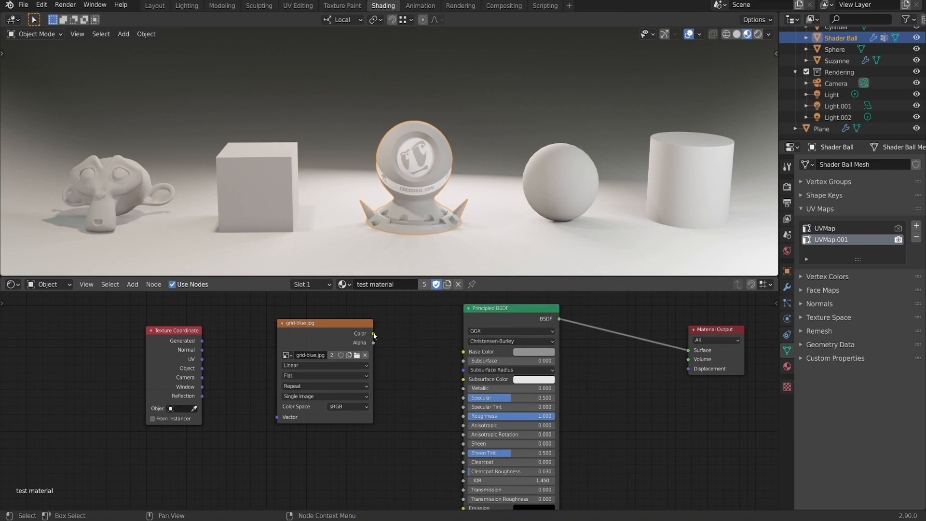
drag(373, 334, 471, 354)
drag(350, 344, 407, 350)
Step: Delete the disconnected Texture Coordinate node from the test material
middle_drag(493, 189, 511, 171)
scroll(511, 171, up, 1)
shift+middle_drag(511, 171, 492, 161)
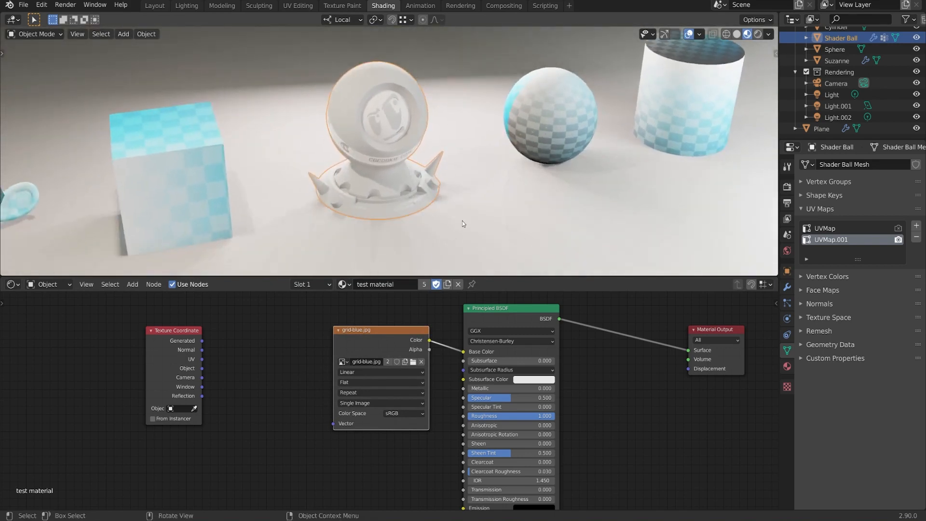
click(173, 372)
key(x)
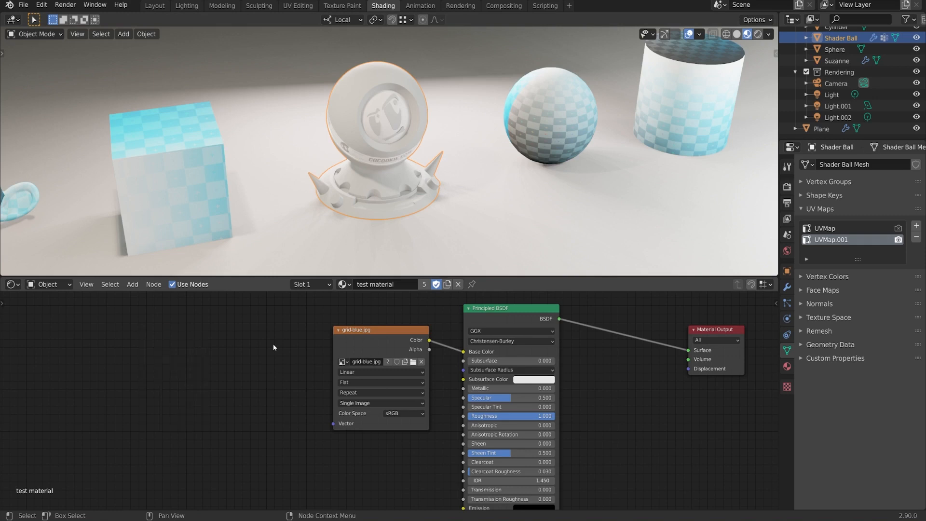
Step: Add Texture Coordinate and Mapping nodes to the grid-blue.jpg texture and feed the Generated output into the Mapping node's Vector
click(380, 354)
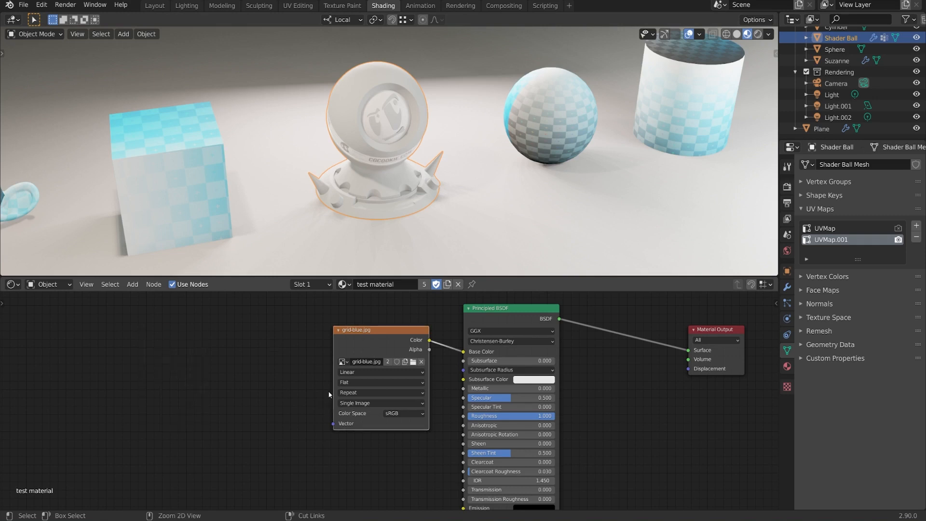
key(ctrl+t)
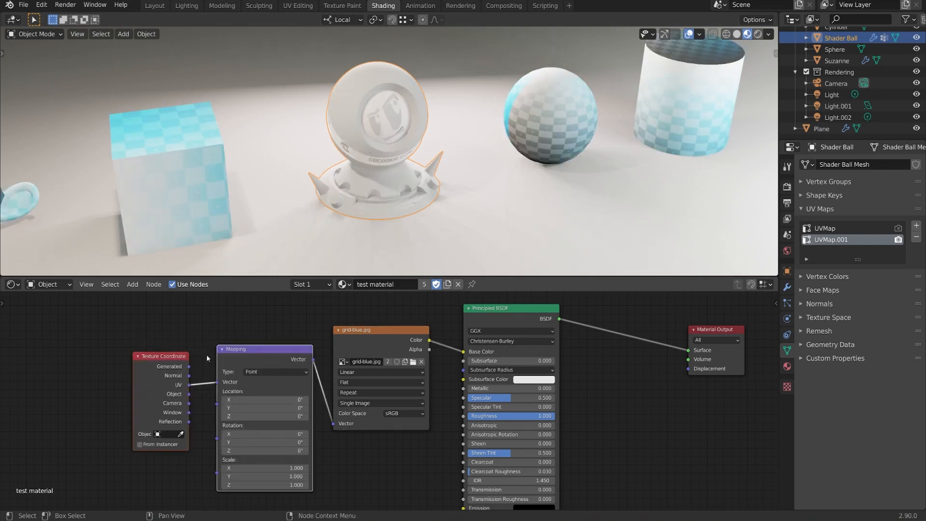
drag(189, 367, 217, 382)
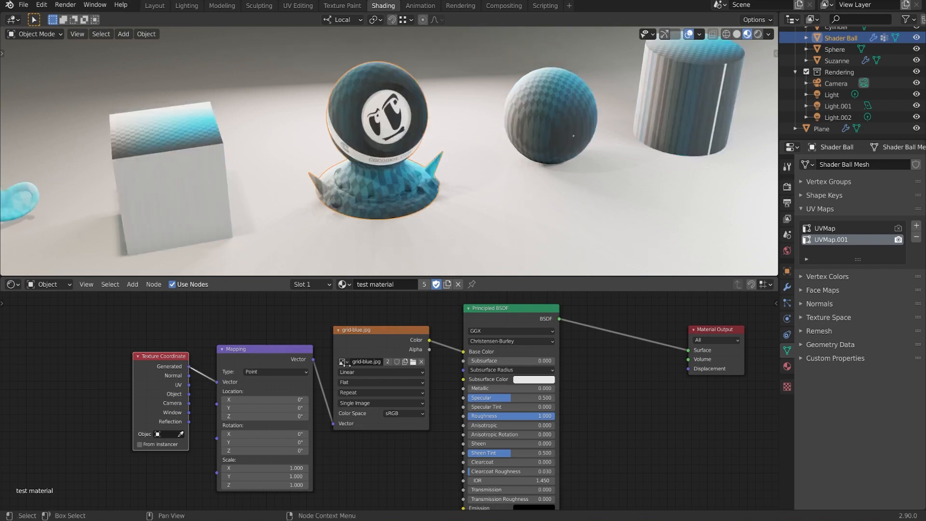
Step: Set the grid-blue.jpg texture's projection to Box and inspect the mapping on the objects
click(368, 384)
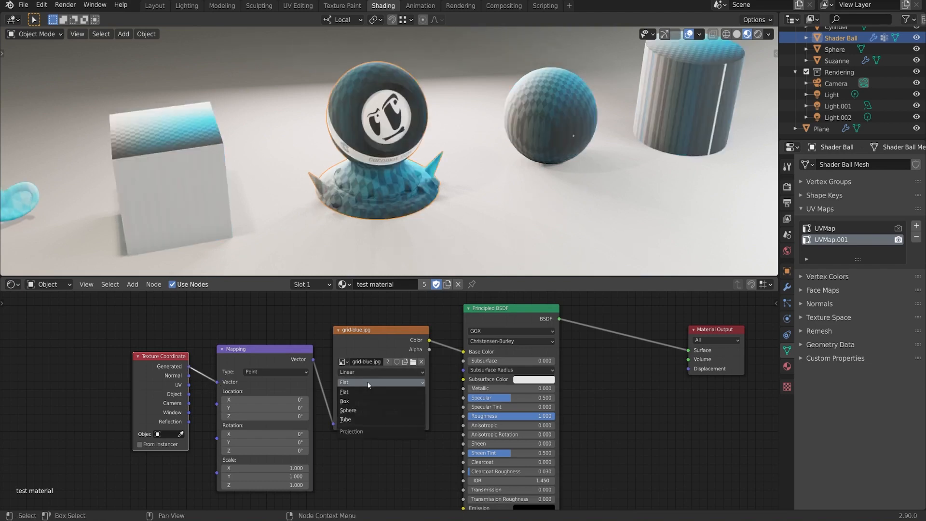
click(359, 404)
middle_drag(490, 189, 466, 171)
middle_drag(551, 165, 428, 198)
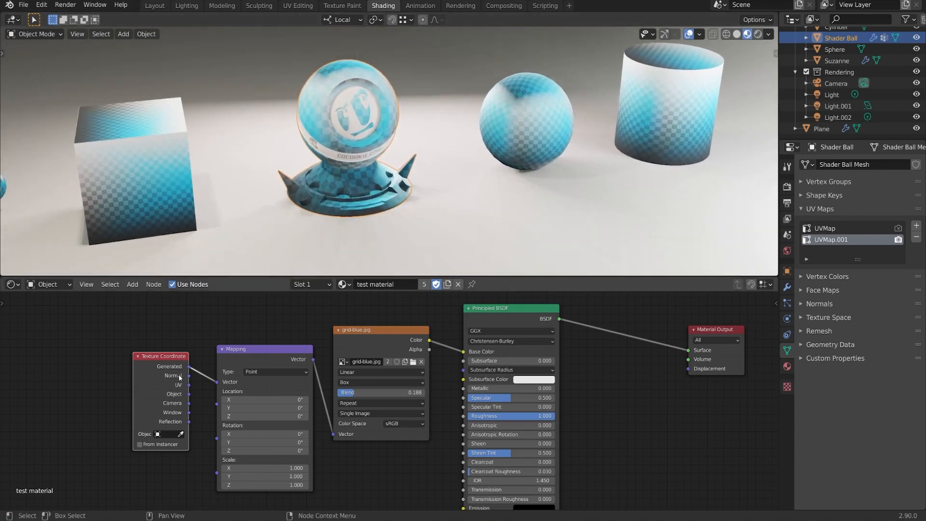
Step: Widen the Texture Coordinate node slightly and move it and the Mapping node higher in the node layout
mouse_move(188, 359)
mouse_down()
mouse_move(212, 362)
mouse_move(178, 372)
mouse_up()
drag(263, 366, 262, 339)
drag(175, 388, 179, 381)
middle_drag(546, 176, 536, 172)
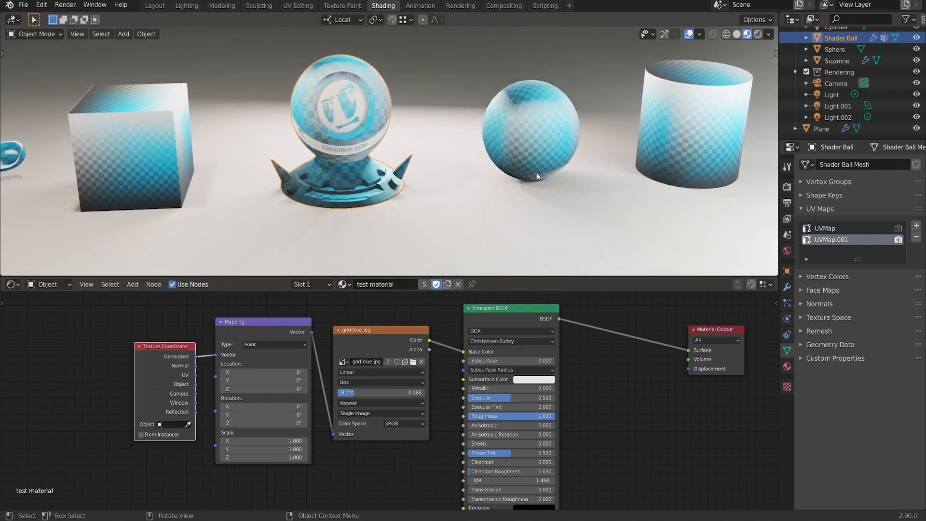